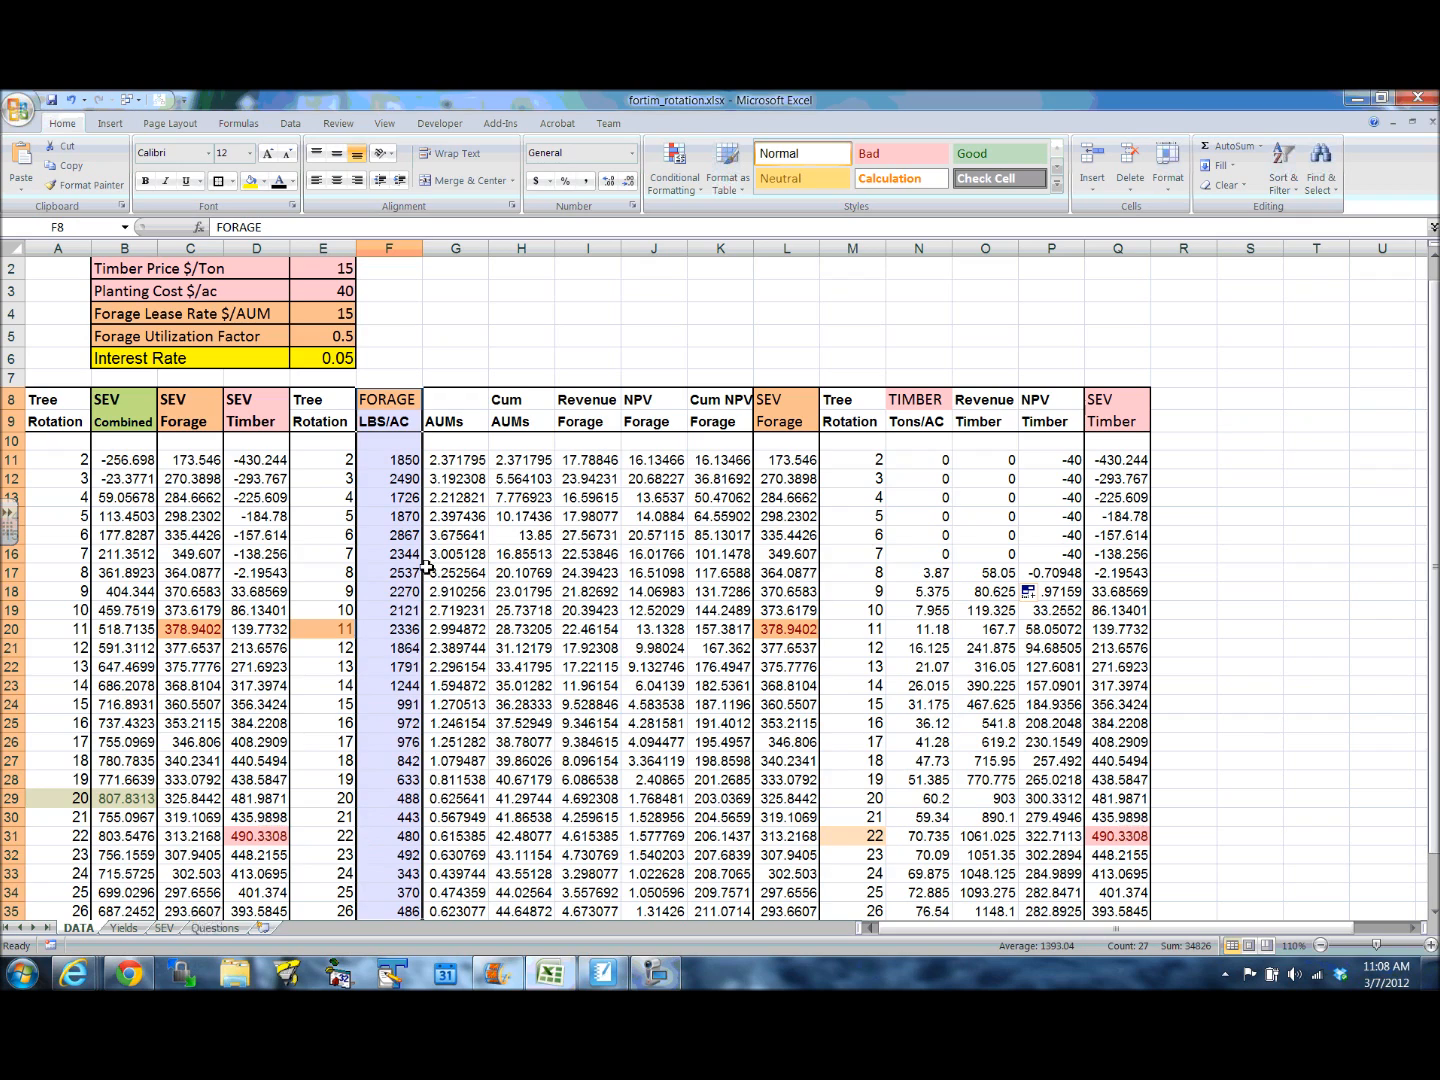
# - Examine the timber yield column and the Revenue, NPV and SEV Timber formulas in O17, P17, P19 and Q19
pyautogui.moveTo(898, 401); pyautogui.dragTo(899, 908)
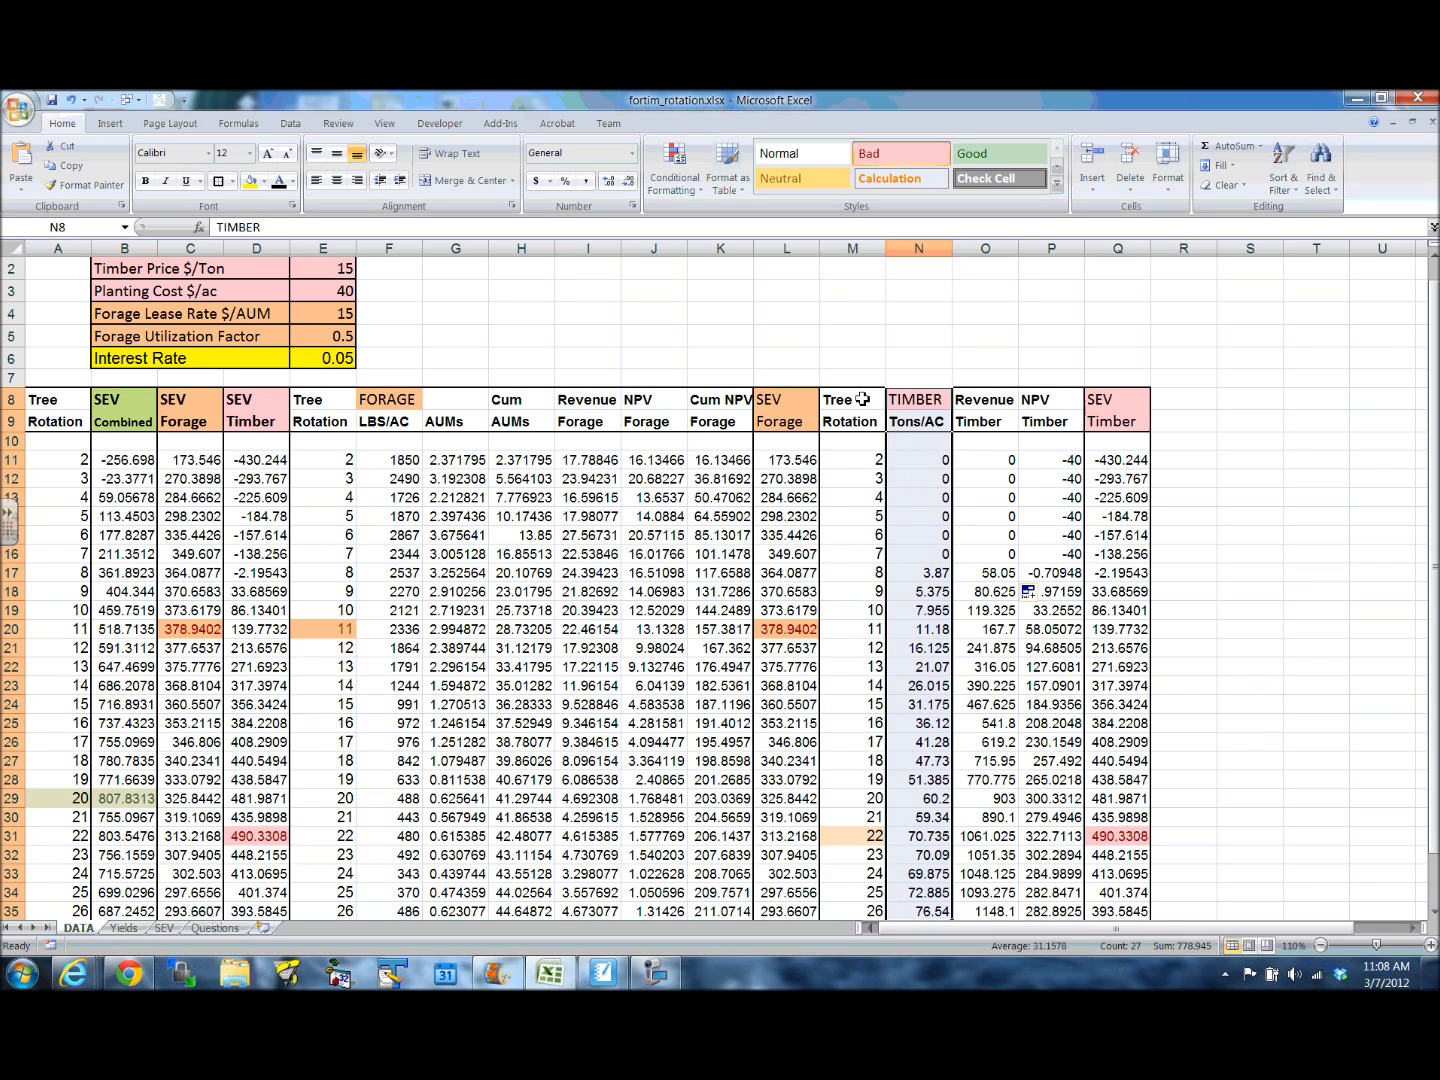
pyautogui.moveTo(862, 378); pyautogui.dragTo(1094, 367)
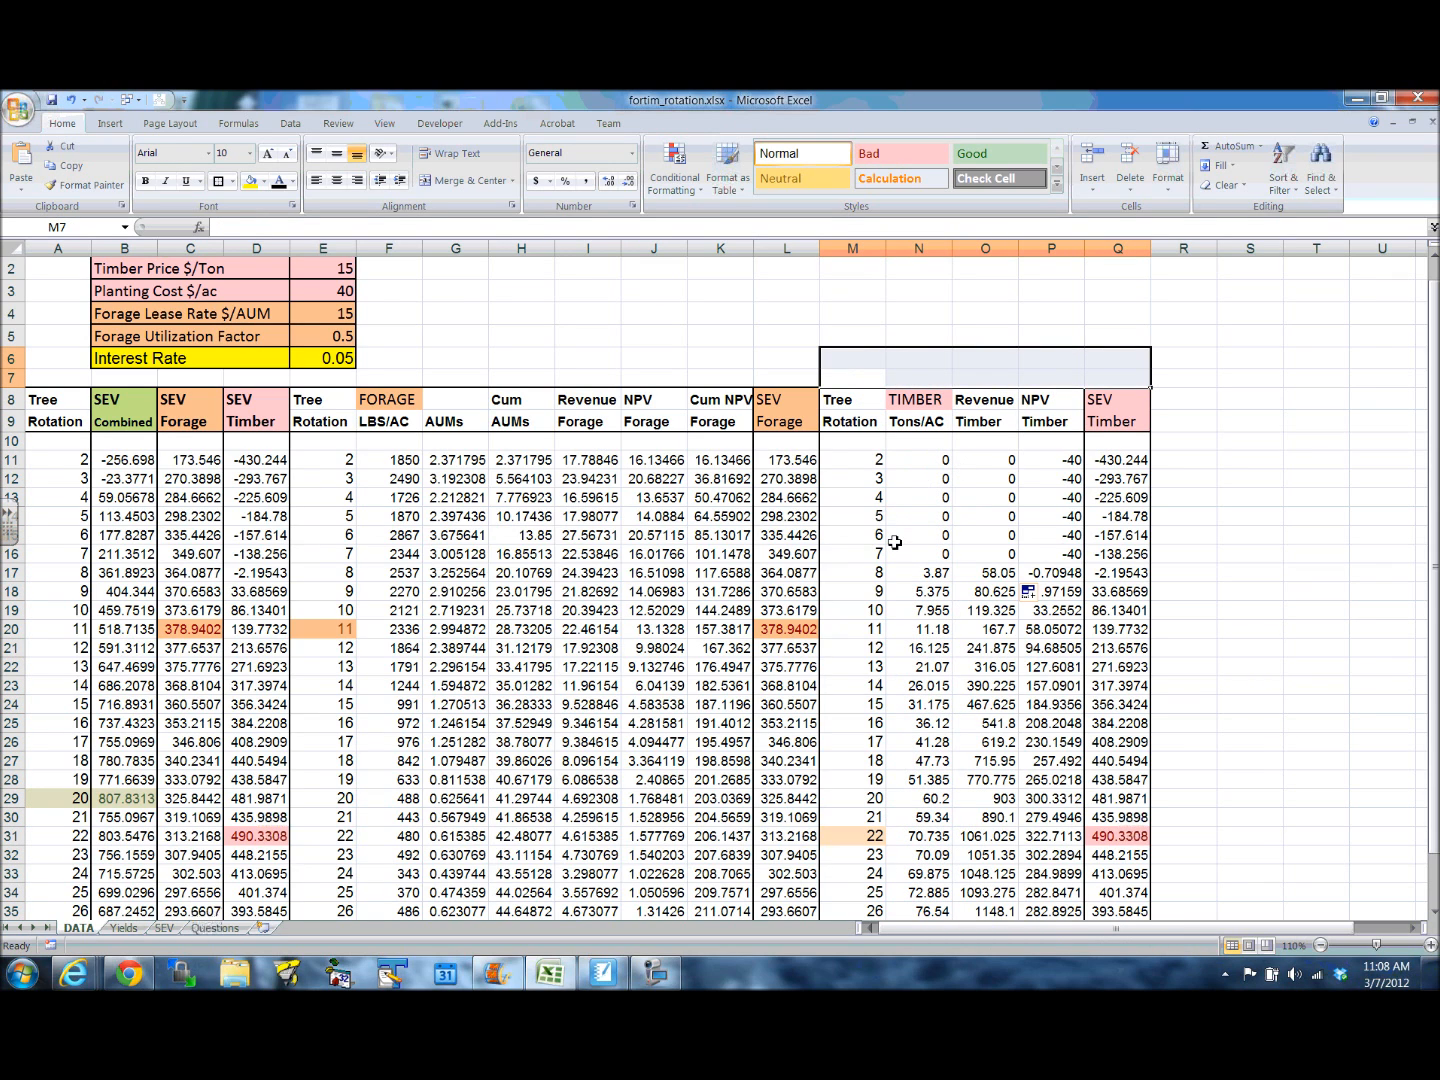
pyautogui.click(1004, 573)
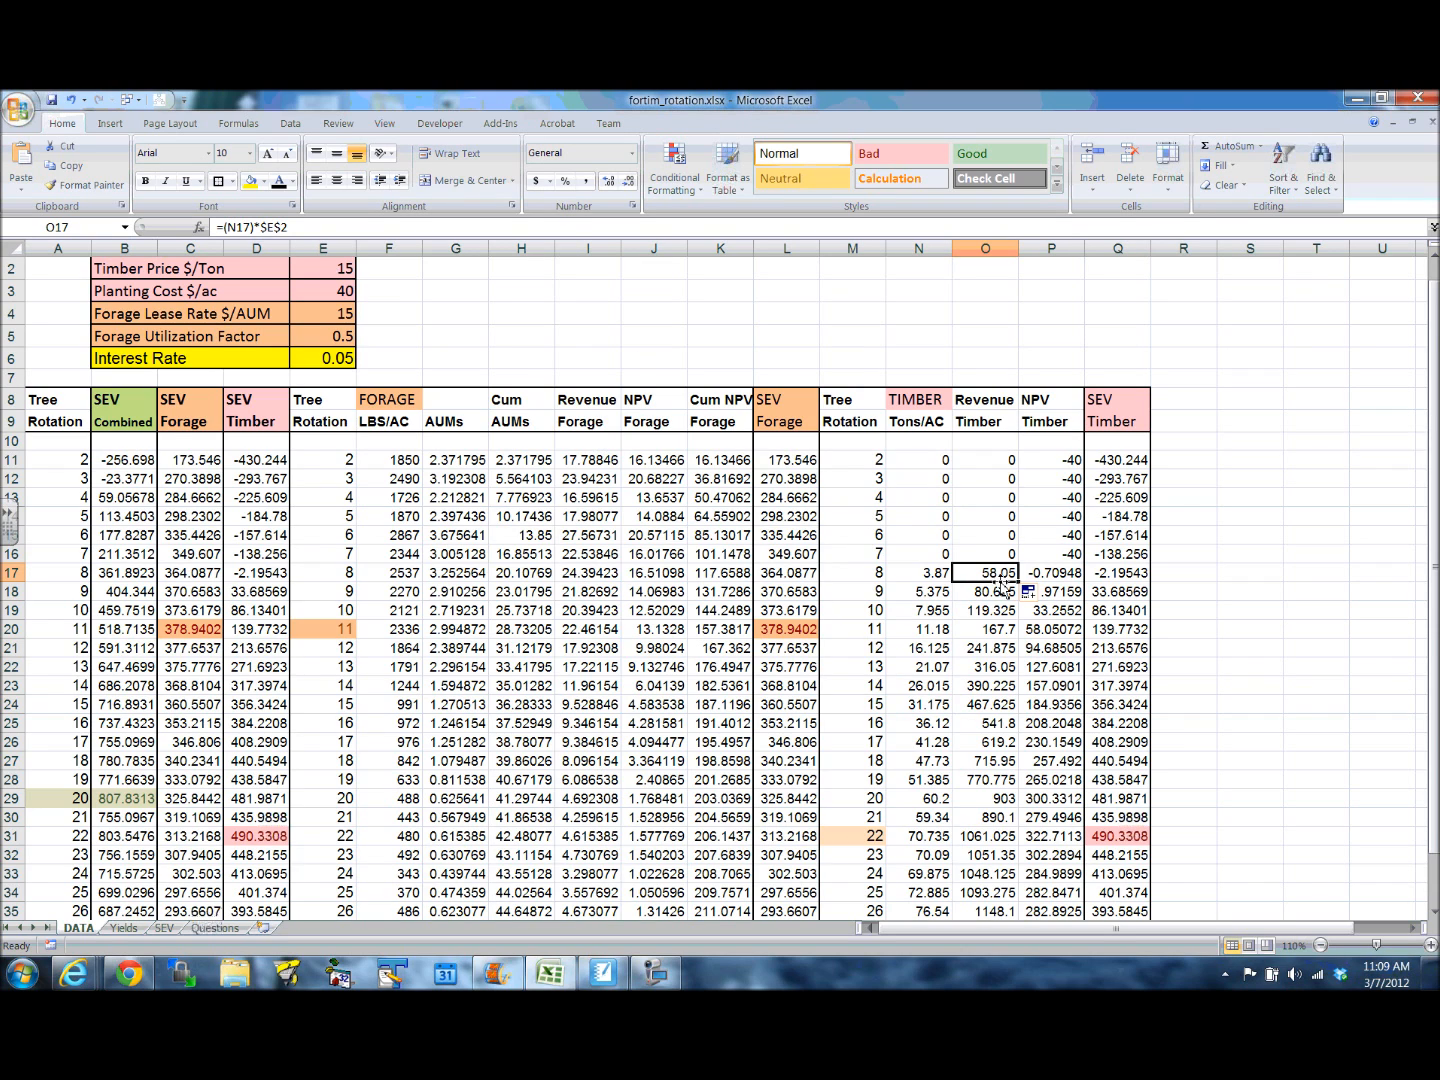
pyautogui.click(1057, 577)
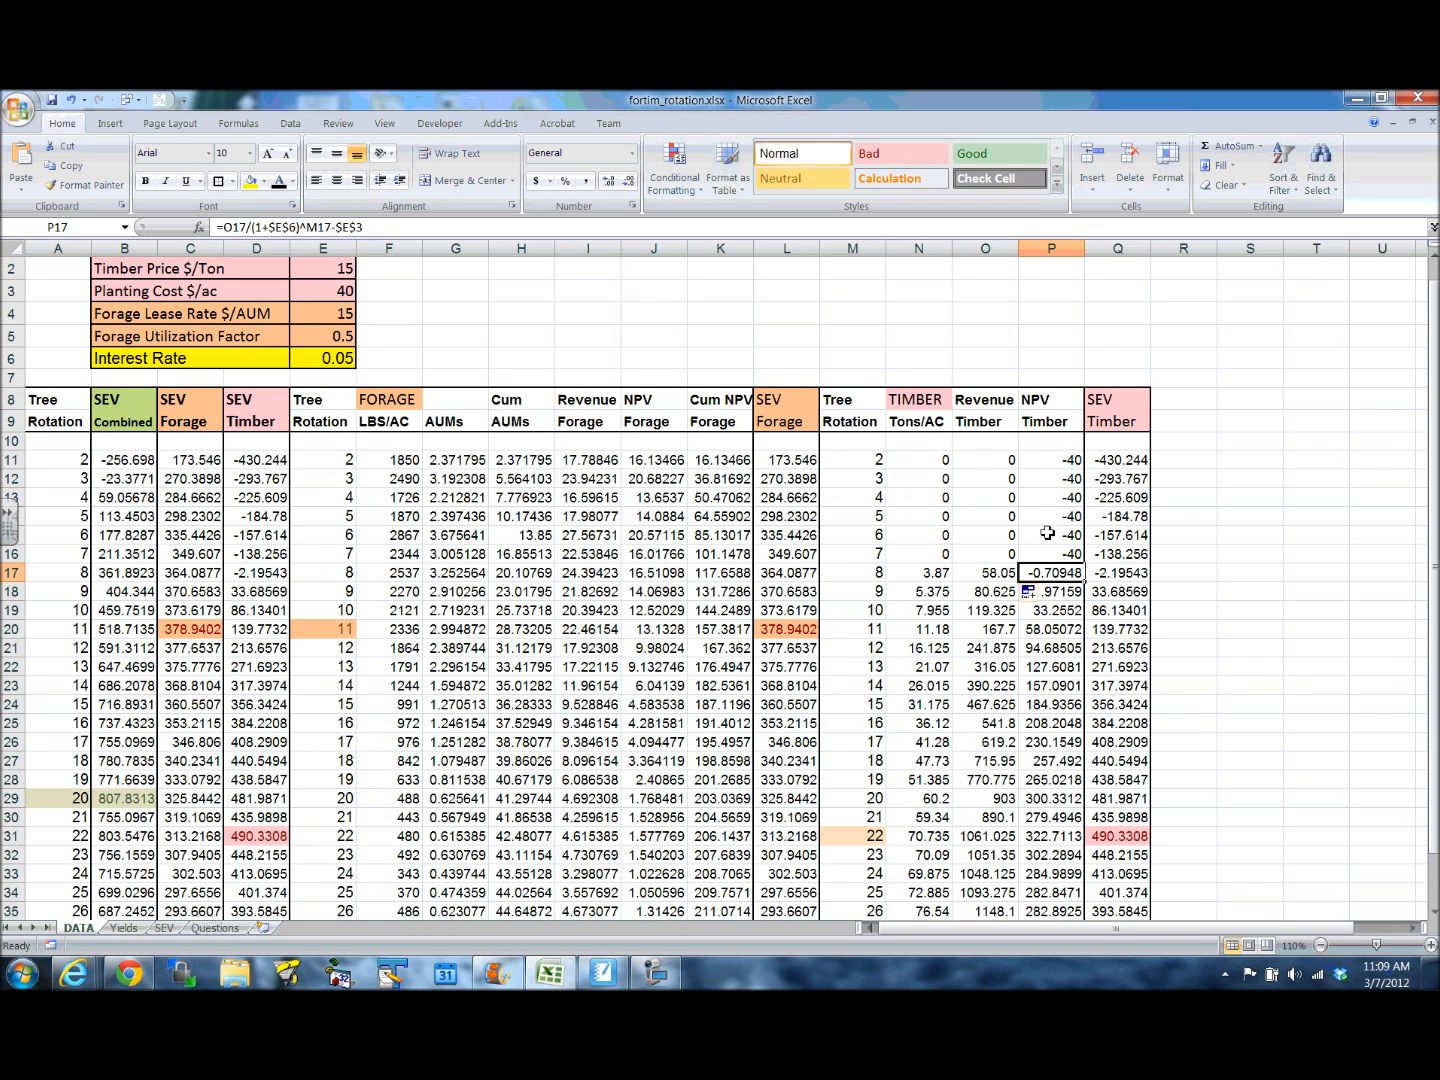
pyautogui.click(1056, 612)
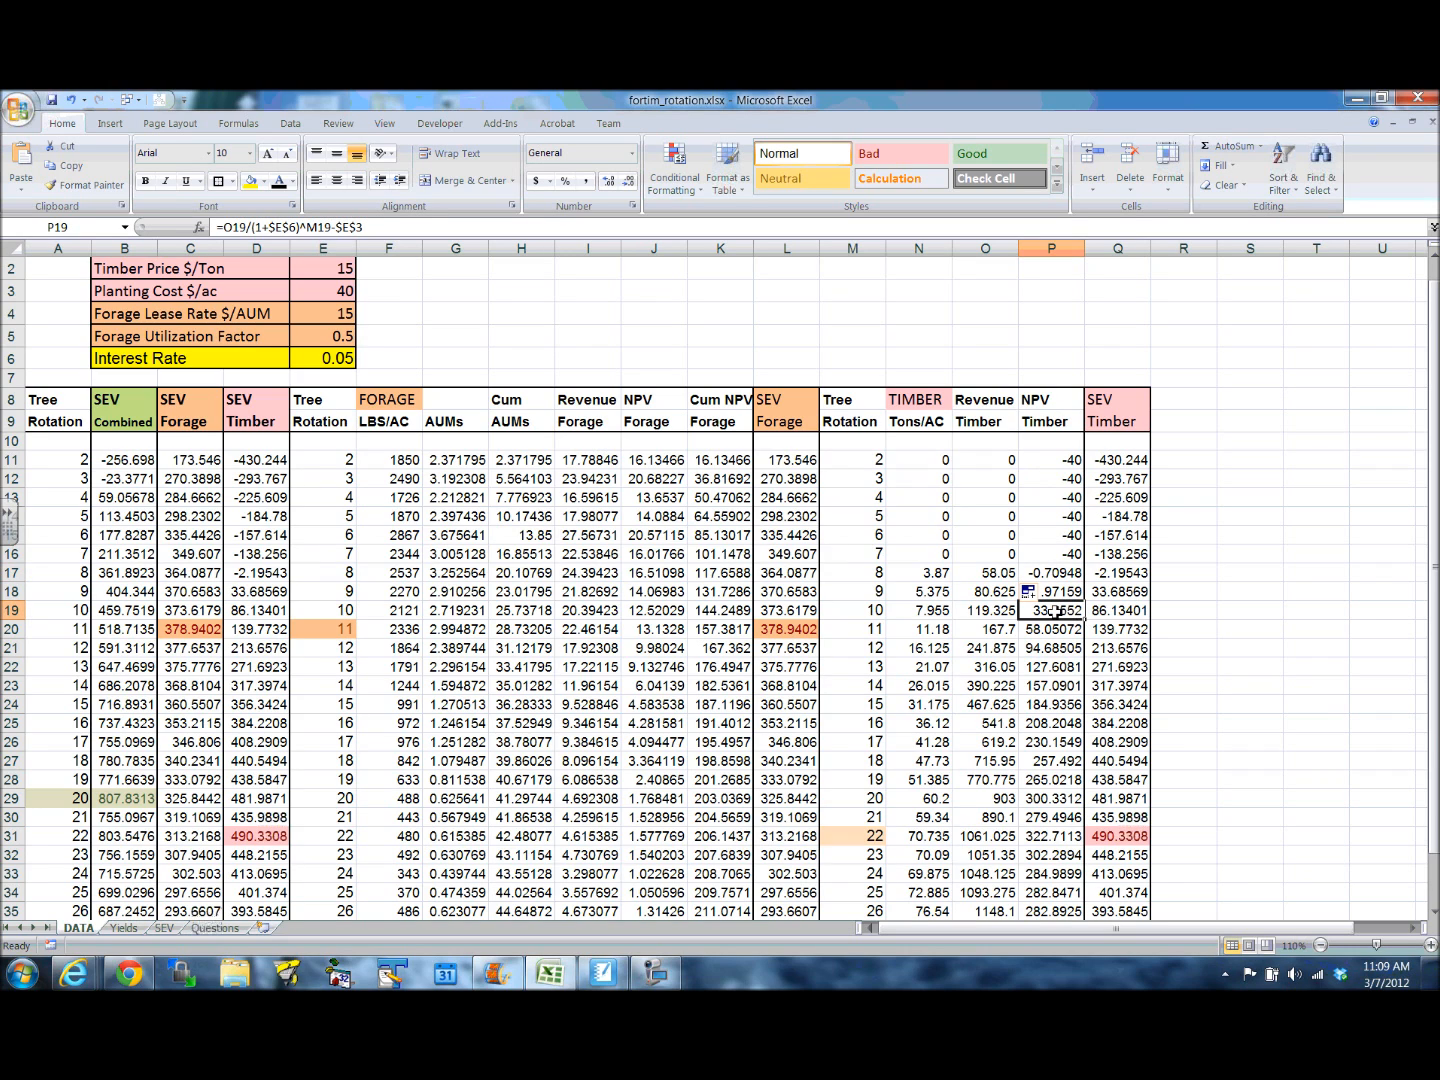
pyautogui.click(1116, 610)
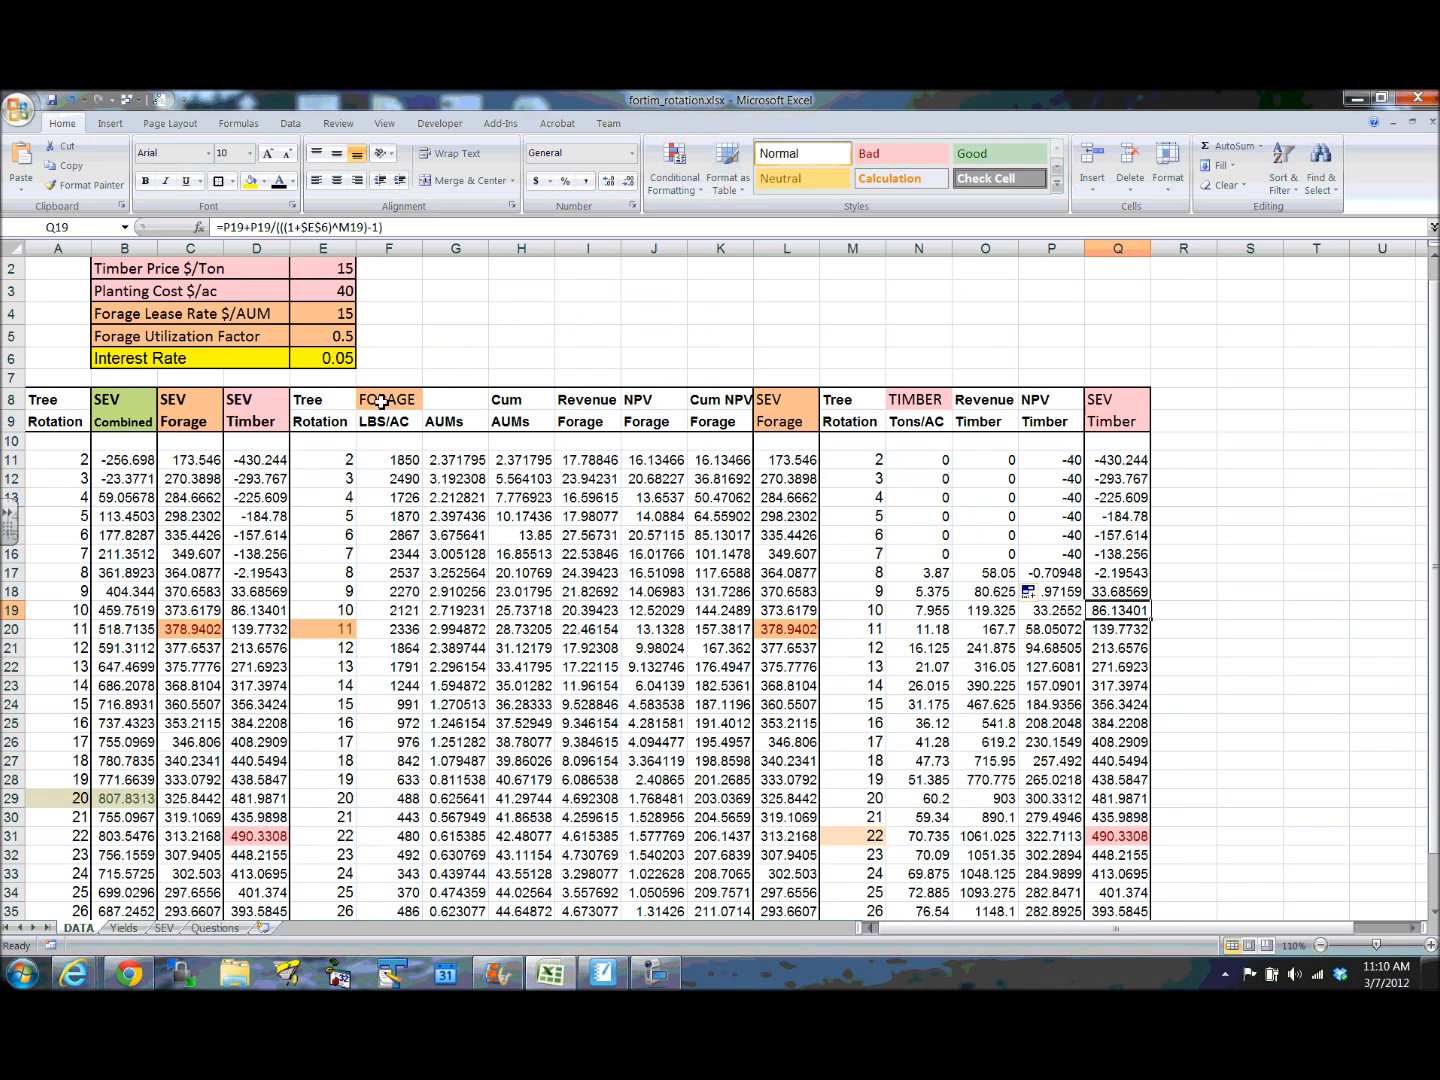
# - Review the forage yields in LBS/AC, the AUMs formula in G11 and the Revenue Forage formulas from I11 down to row 33
pyautogui.moveTo(391, 400); pyautogui.dragTo(405, 577)
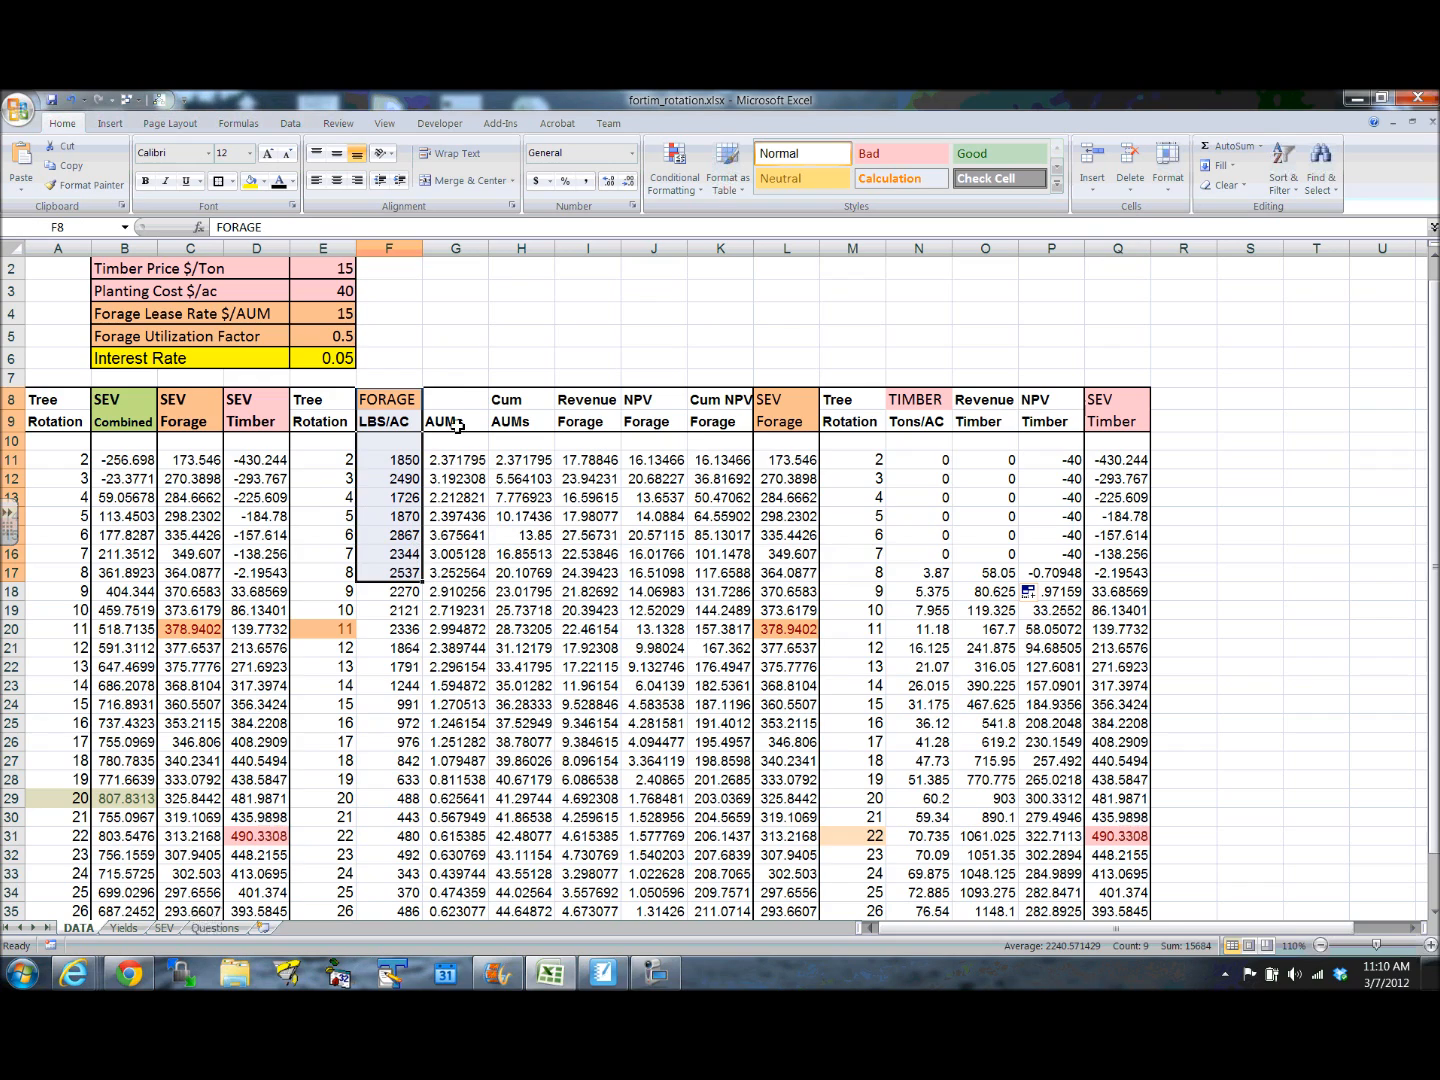
pyautogui.click(470, 357)
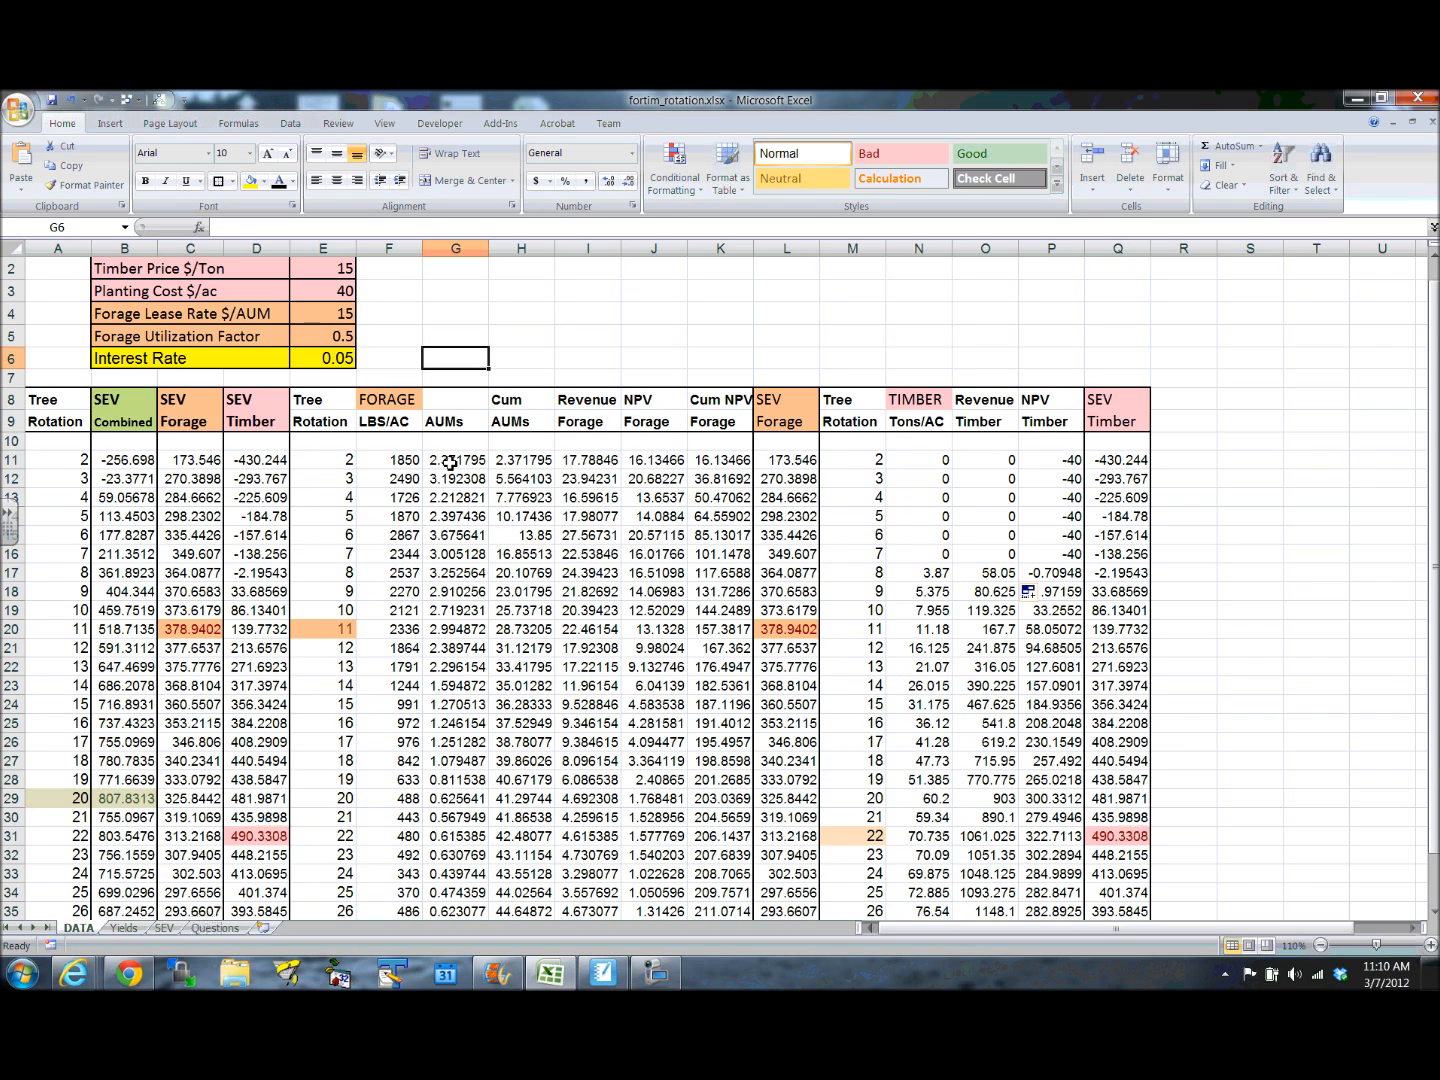
pyautogui.click(450, 462)
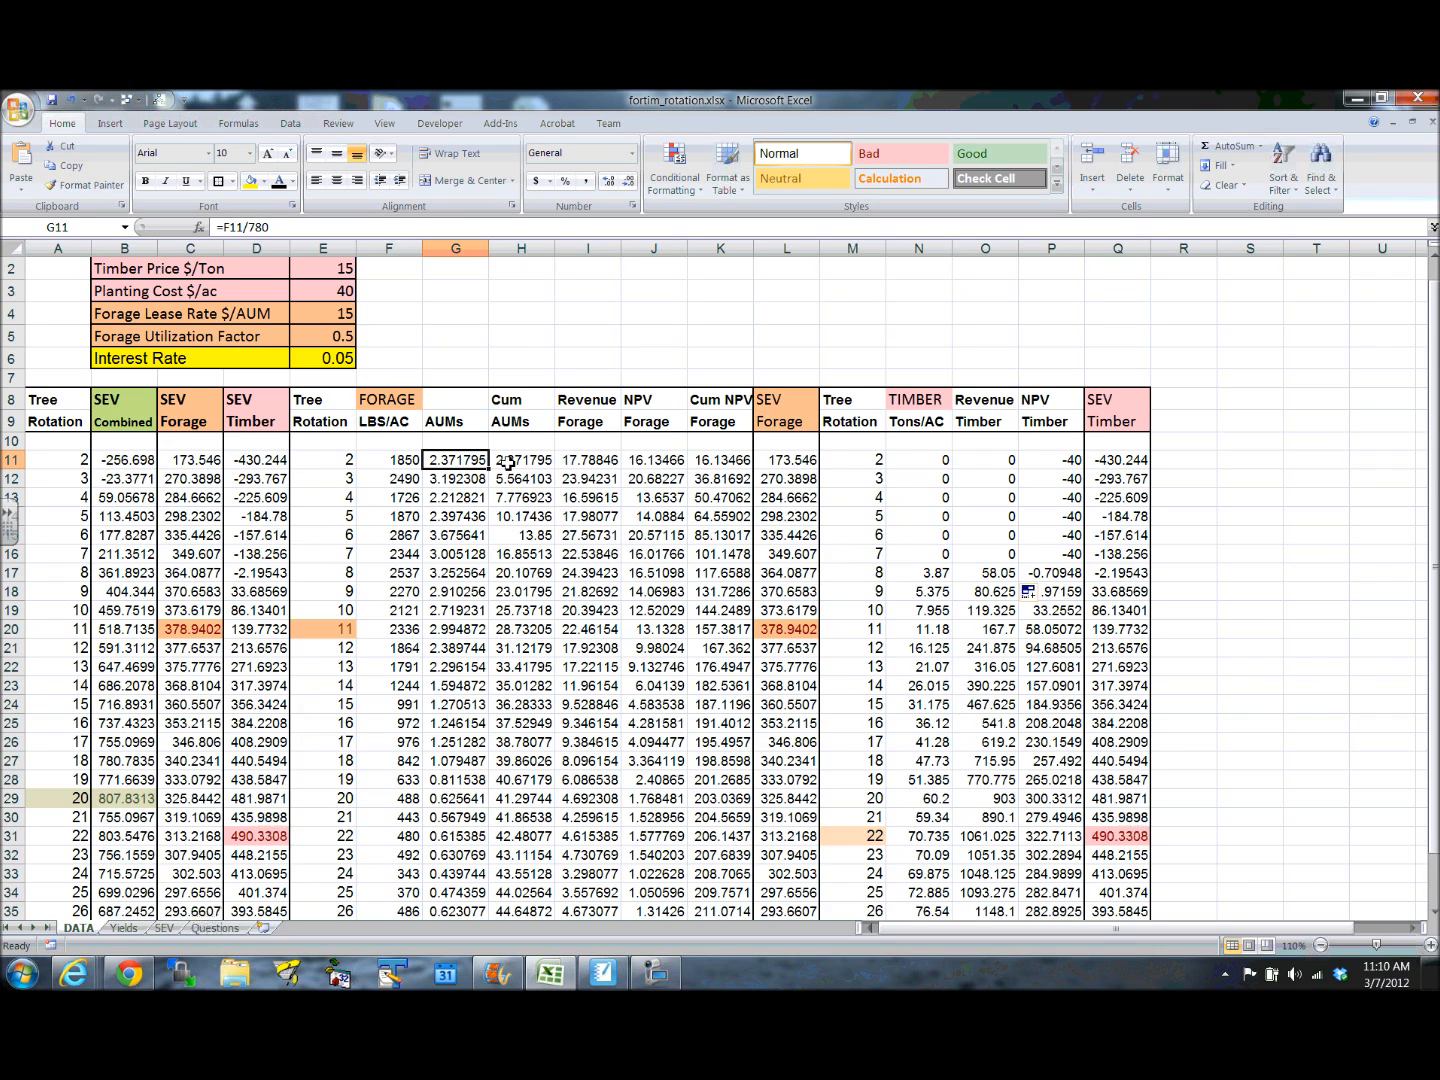
pyautogui.click(588, 460)
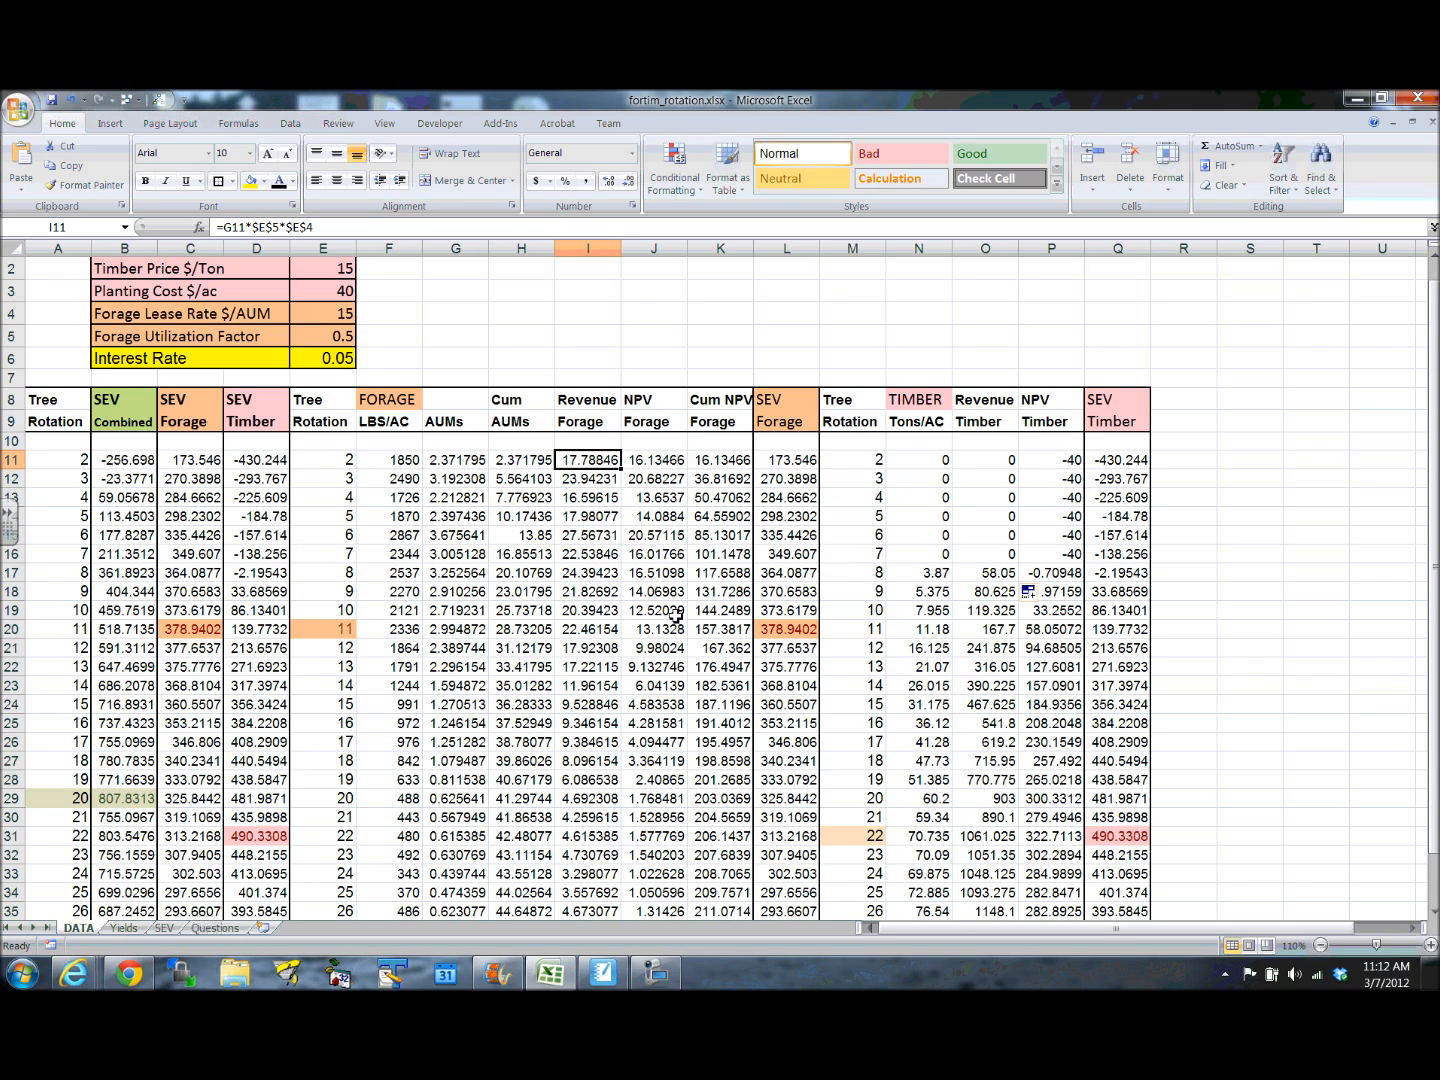
pyautogui.click(592, 480)
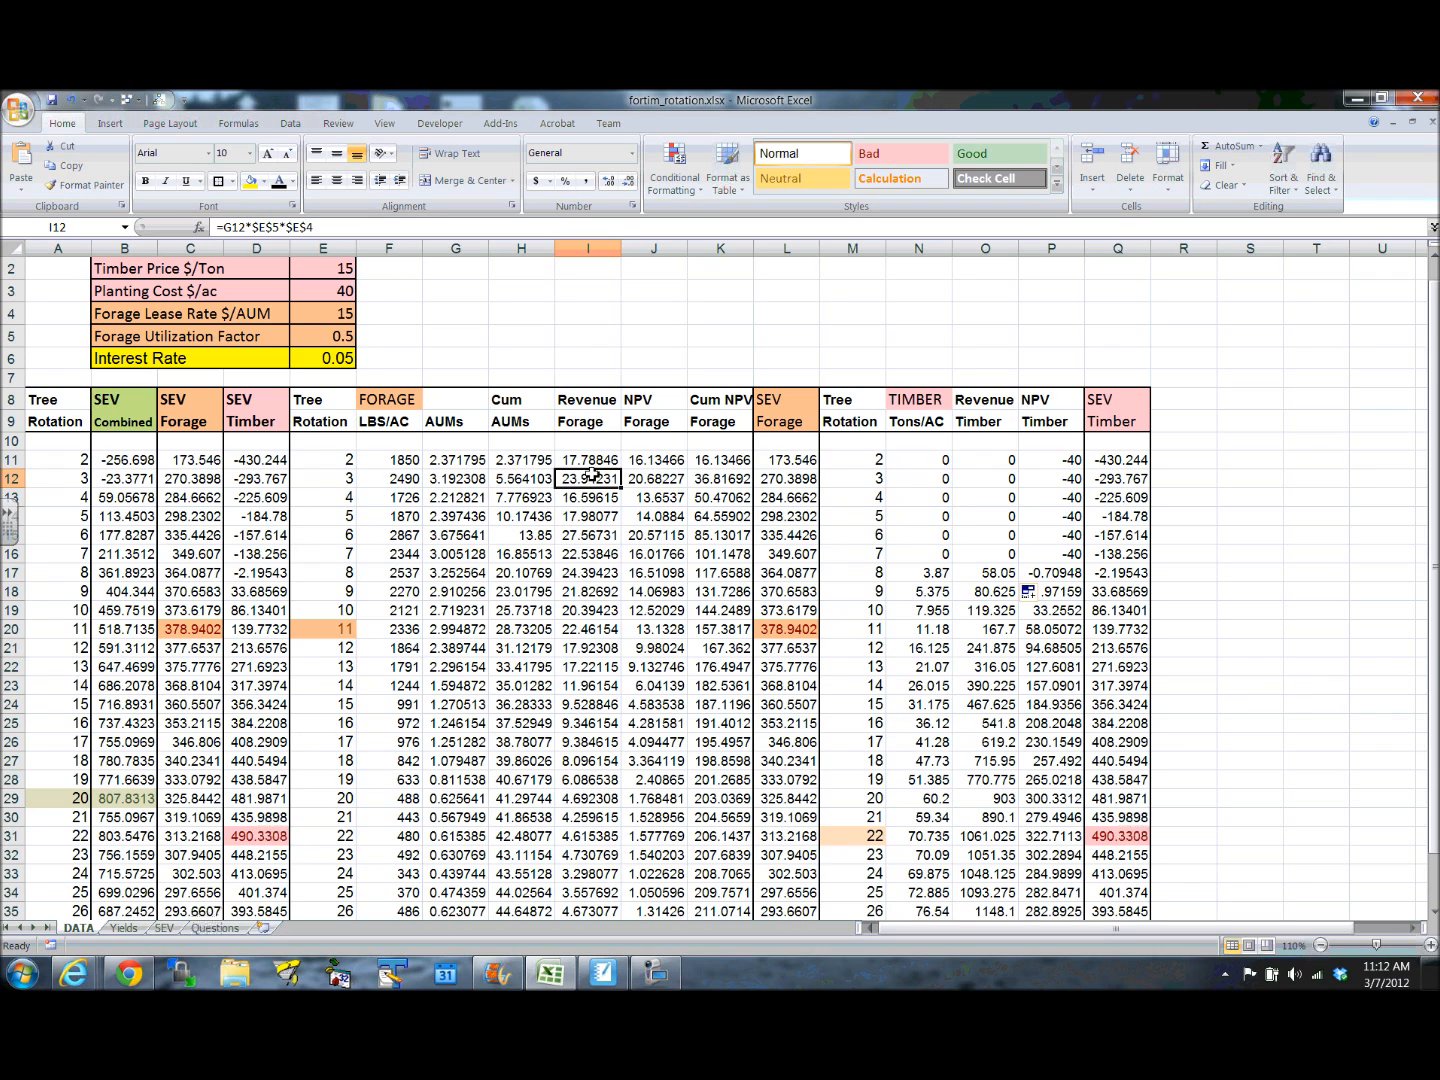
pyautogui.moveTo(589, 461); pyautogui.dragTo(608, 876)
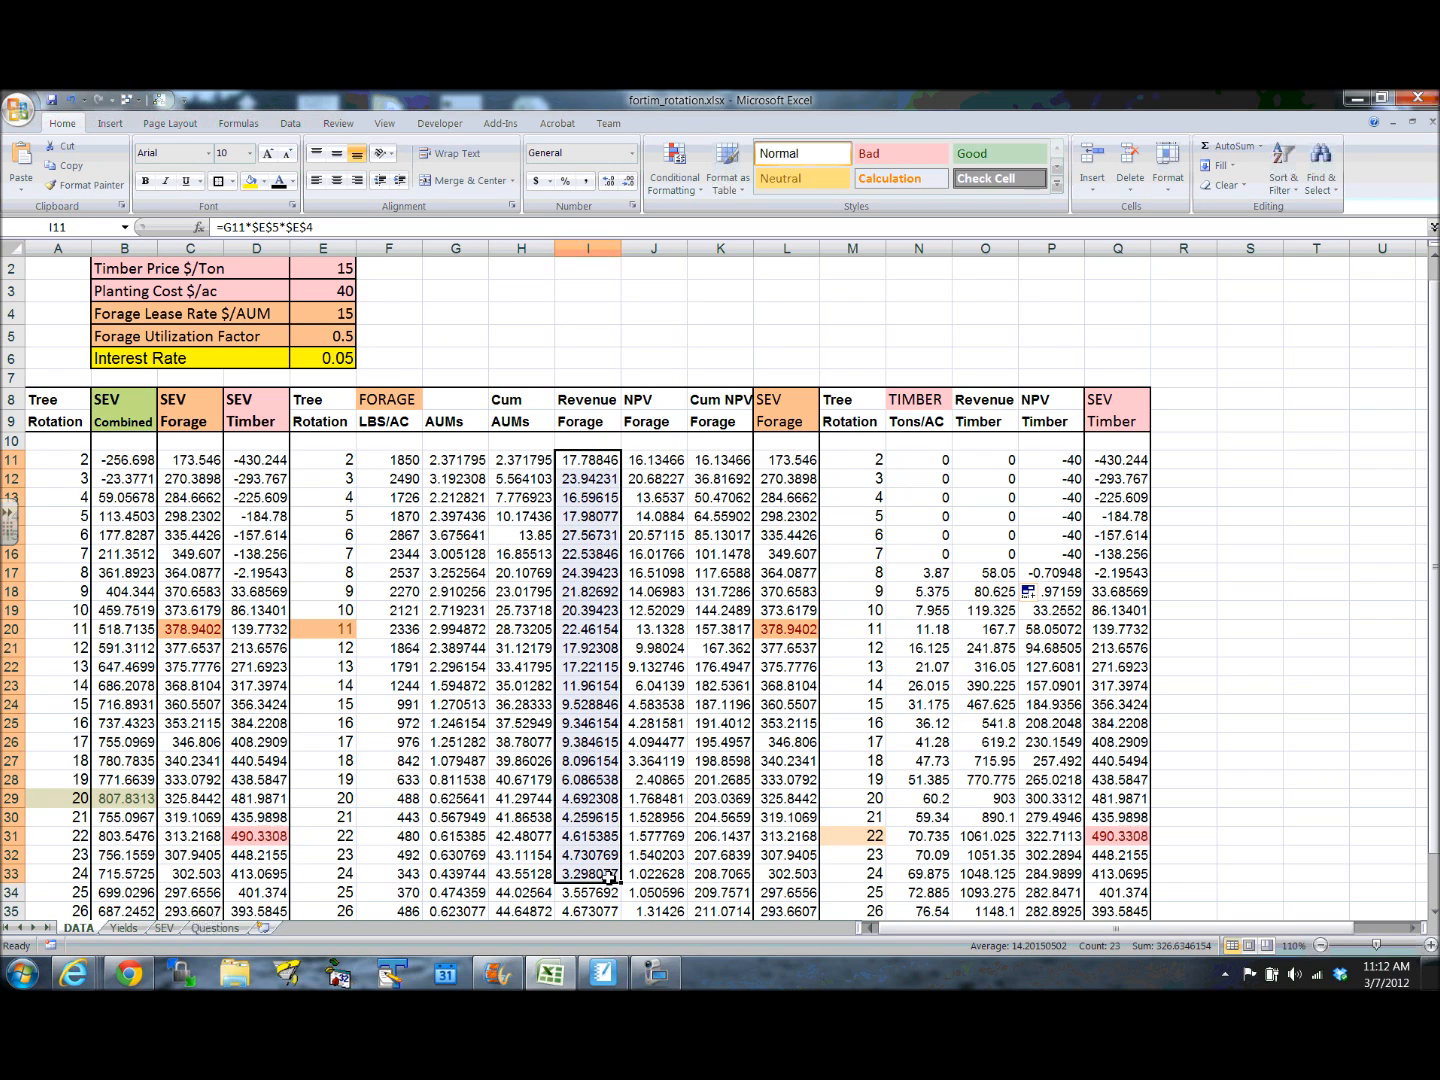
# - Inspect the NPV Forage formulas in J11 to J13 against Revenue Forage, the column down to row 33, and the rotation 5 forage row
pyautogui.click(668, 463)
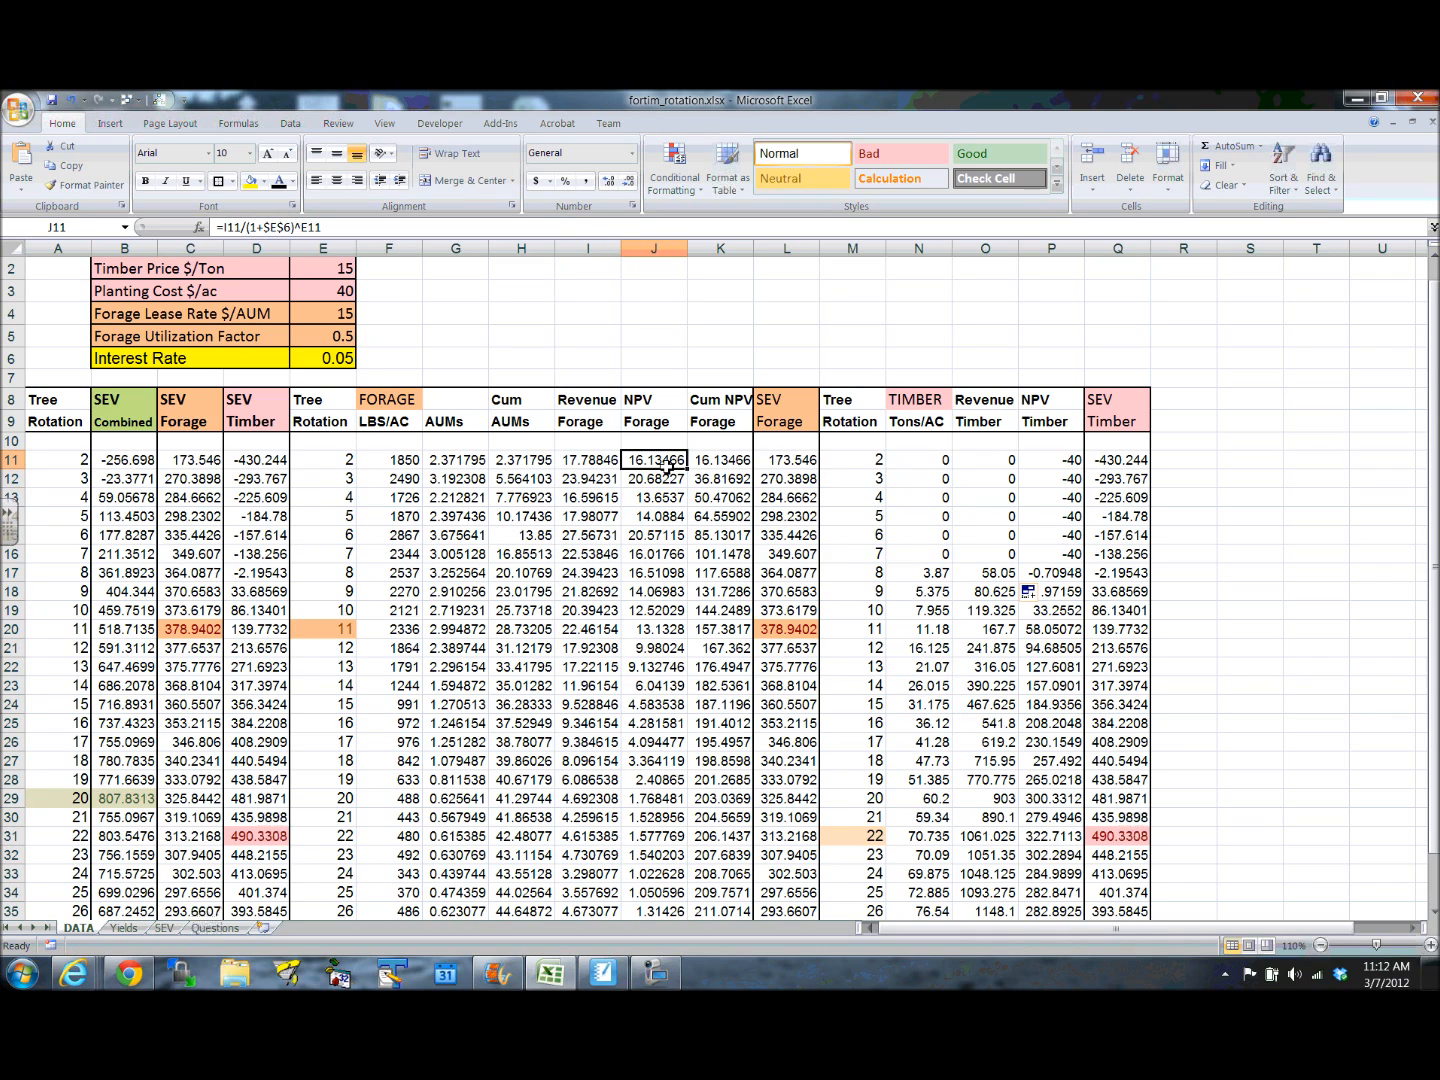
pyautogui.click(590, 460)
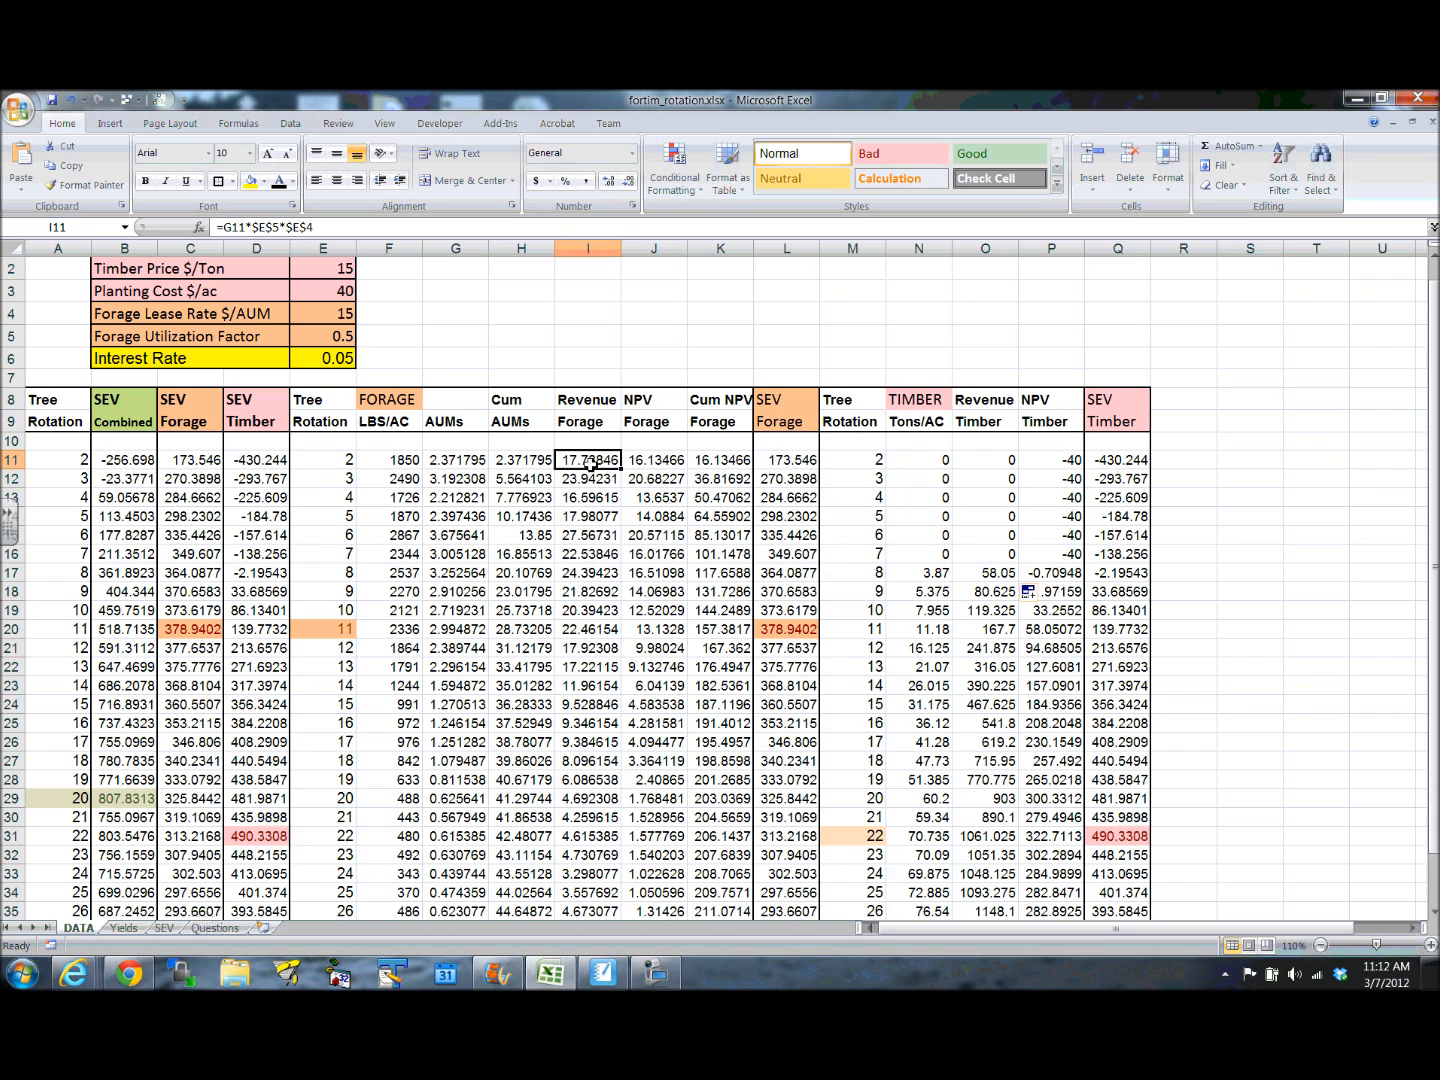
pyautogui.click(655, 462)
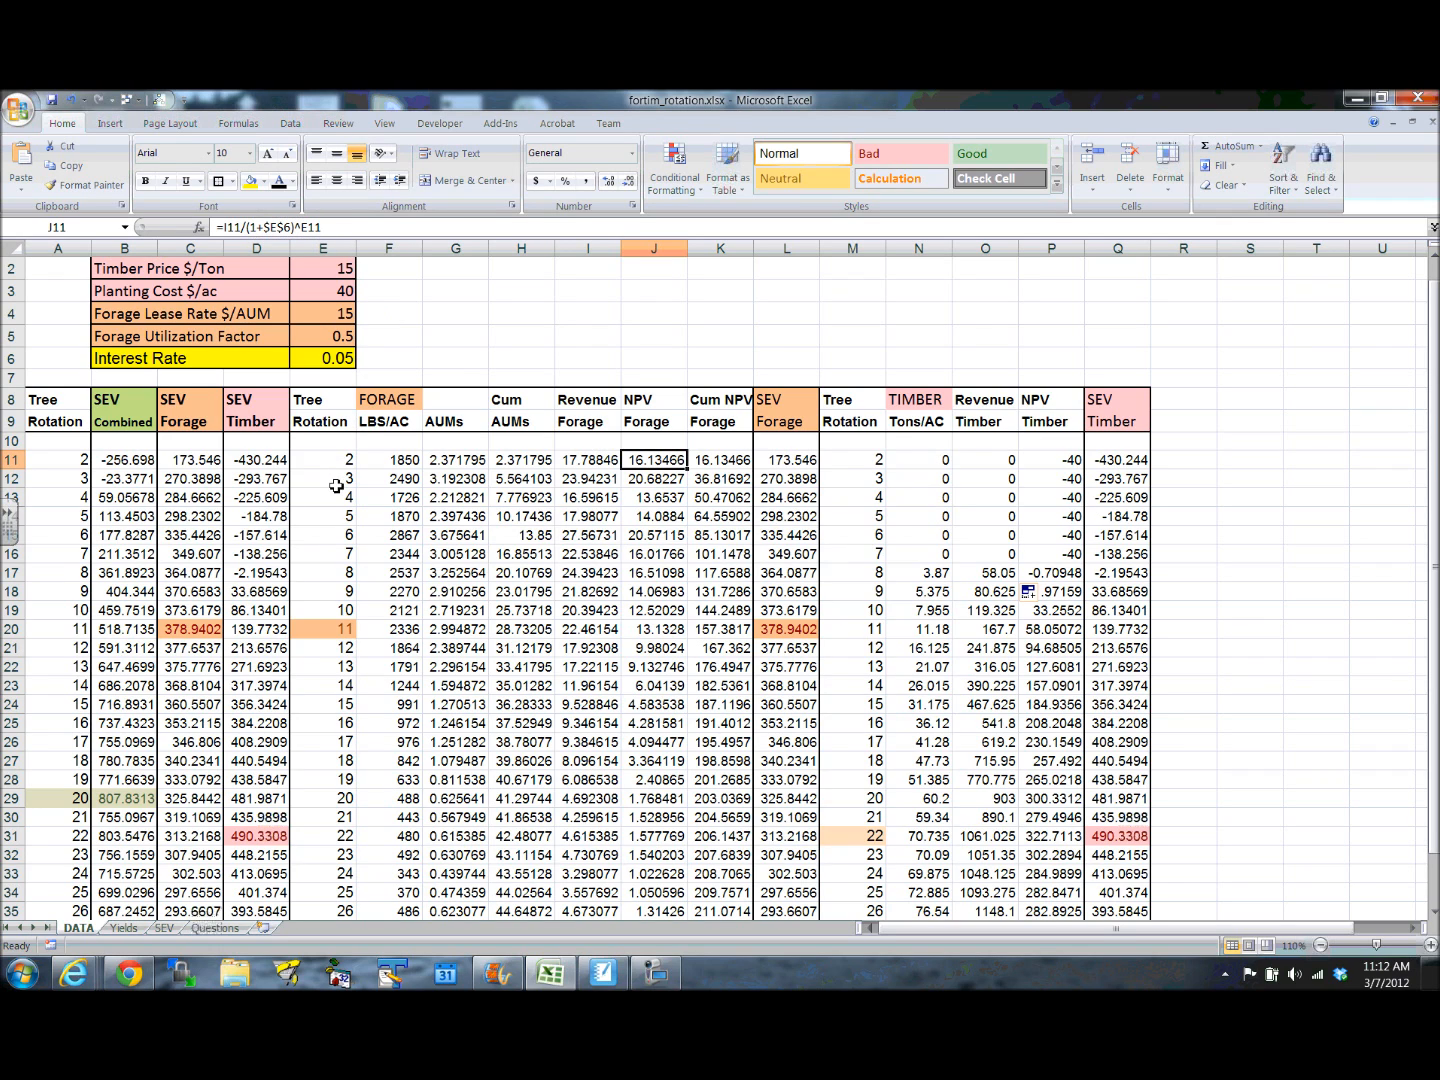
pyautogui.click(657, 484)
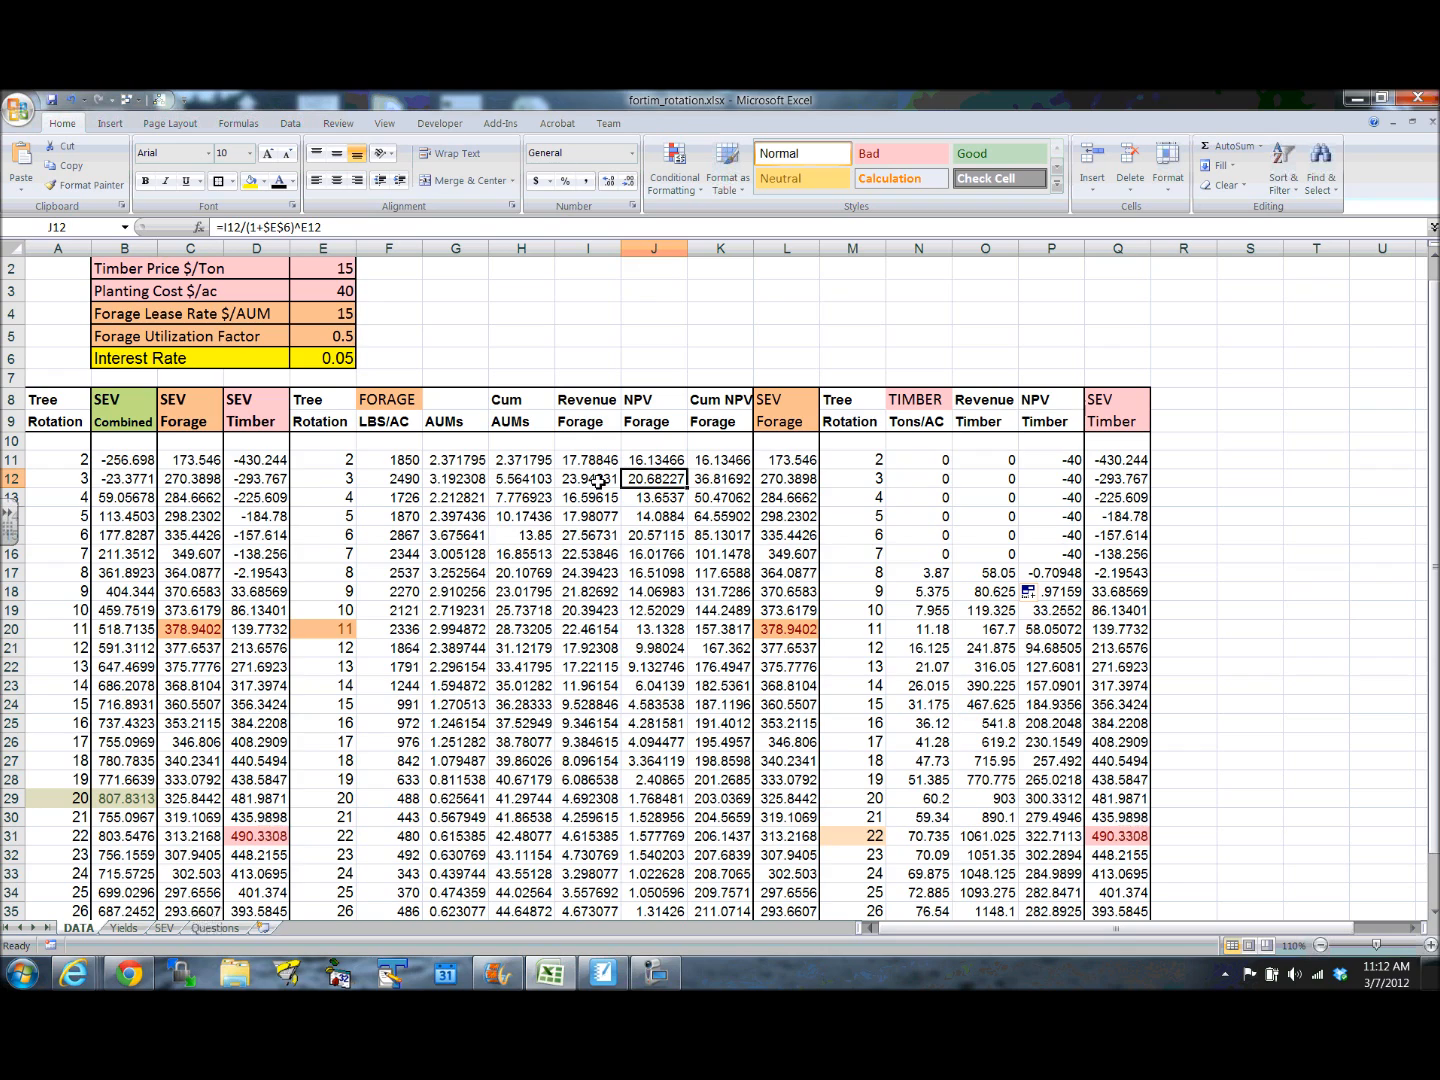
pyautogui.moveTo(655, 460); pyautogui.dragTo(635, 862)
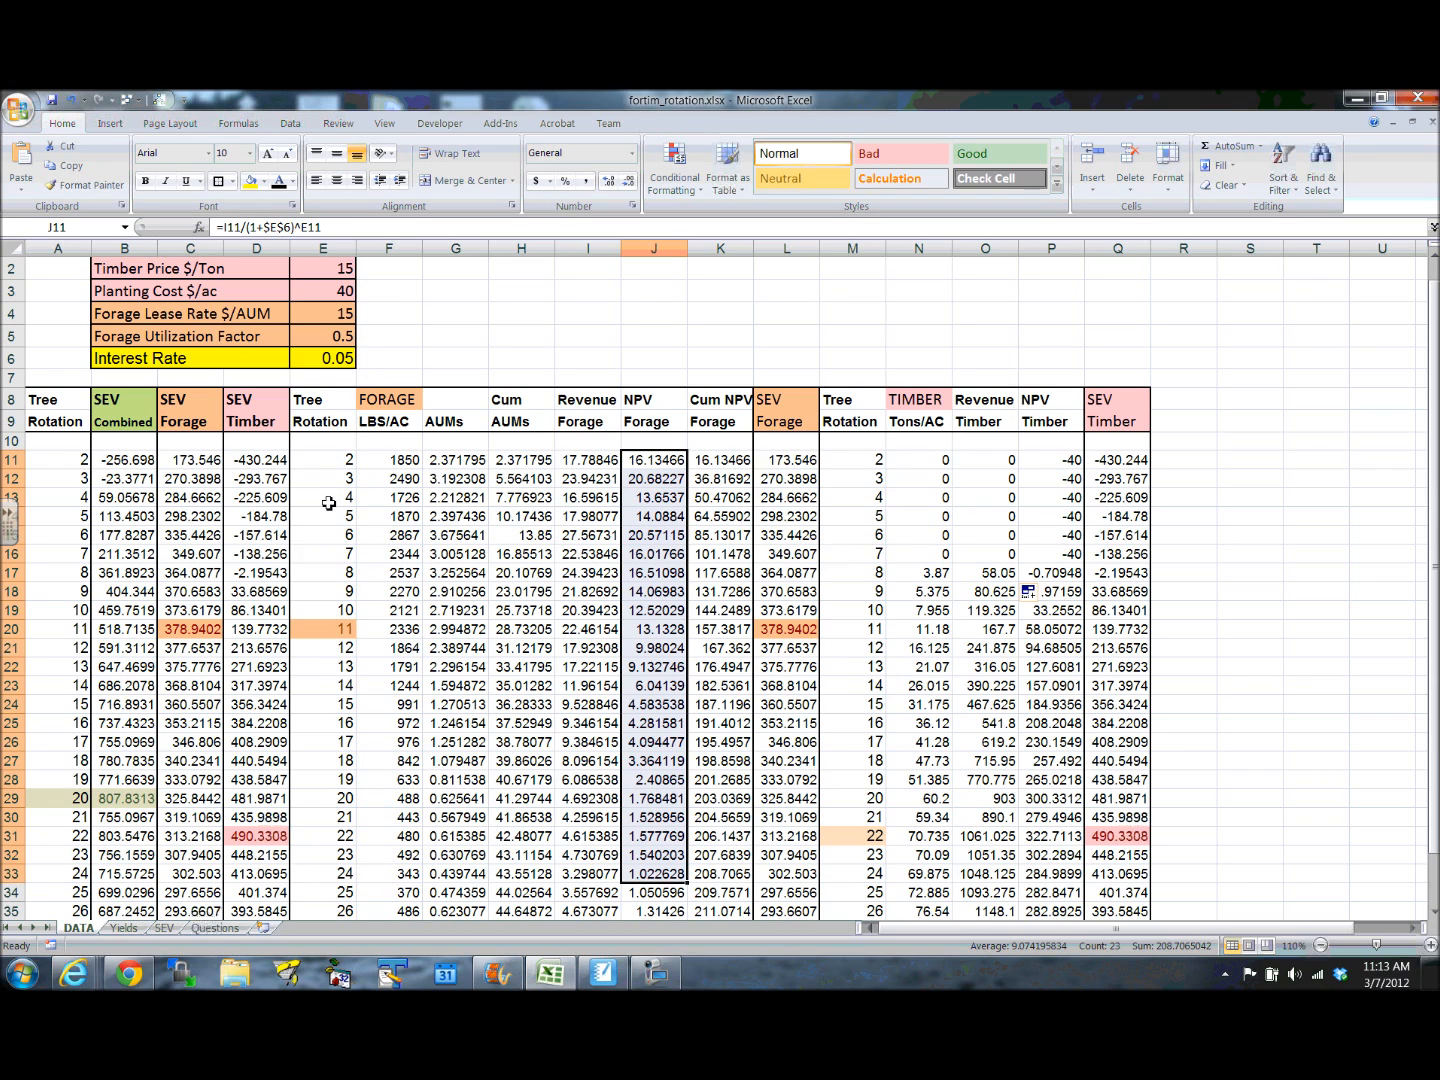
pyautogui.moveTo(330, 517); pyautogui.dragTo(769, 522)
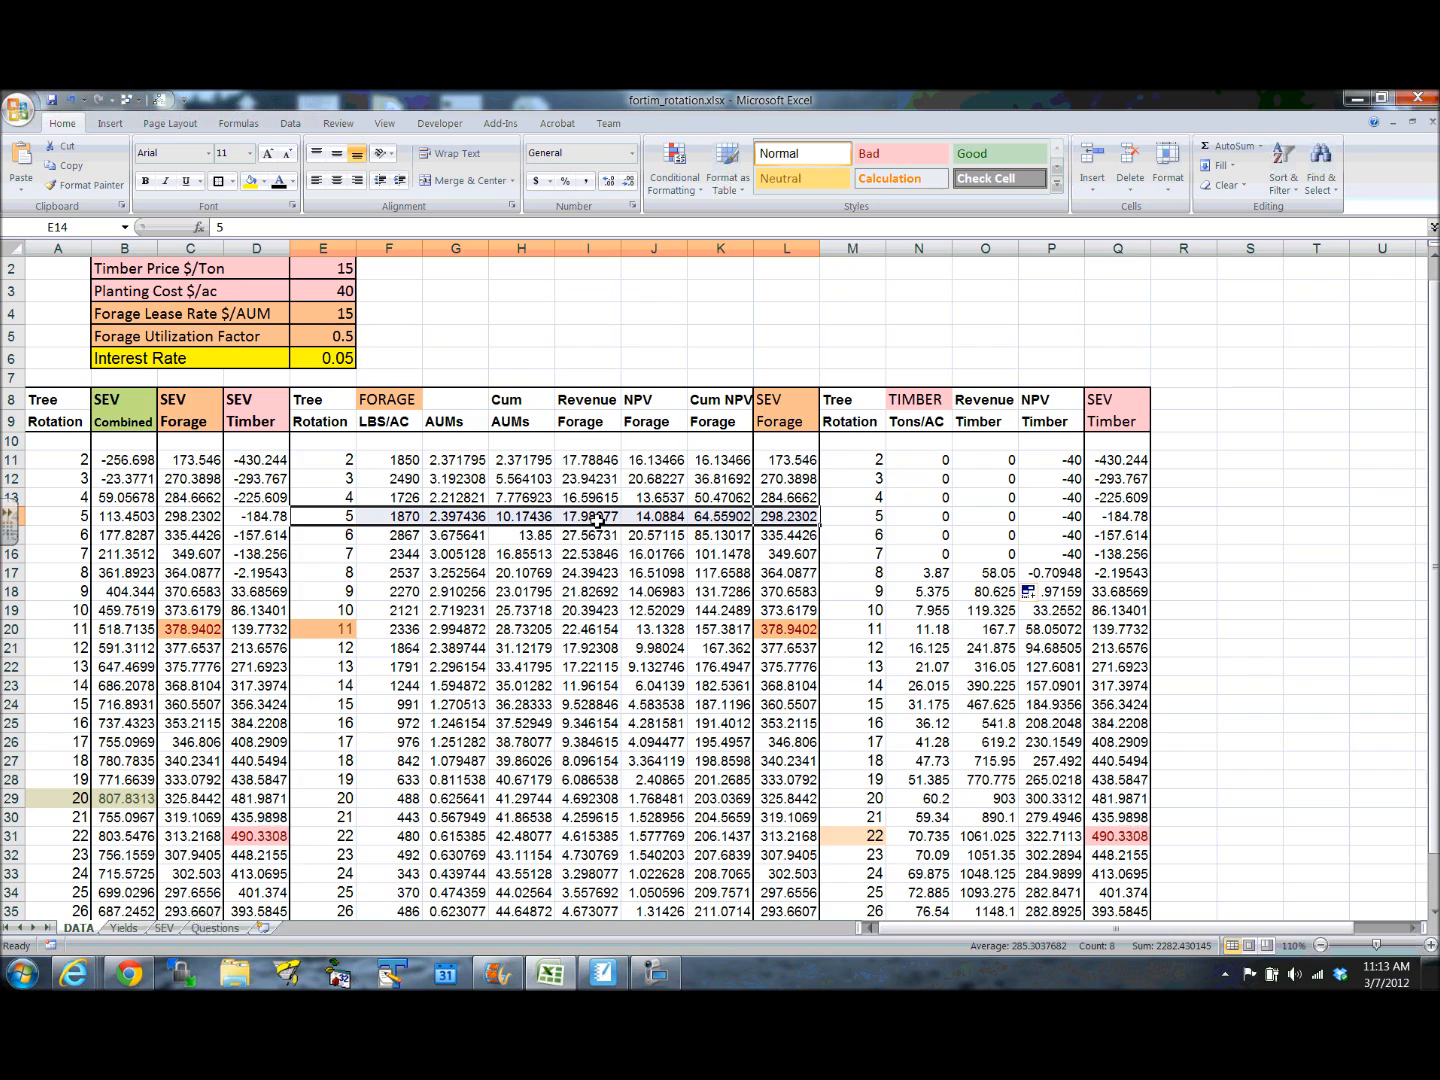
pyautogui.click(665, 498)
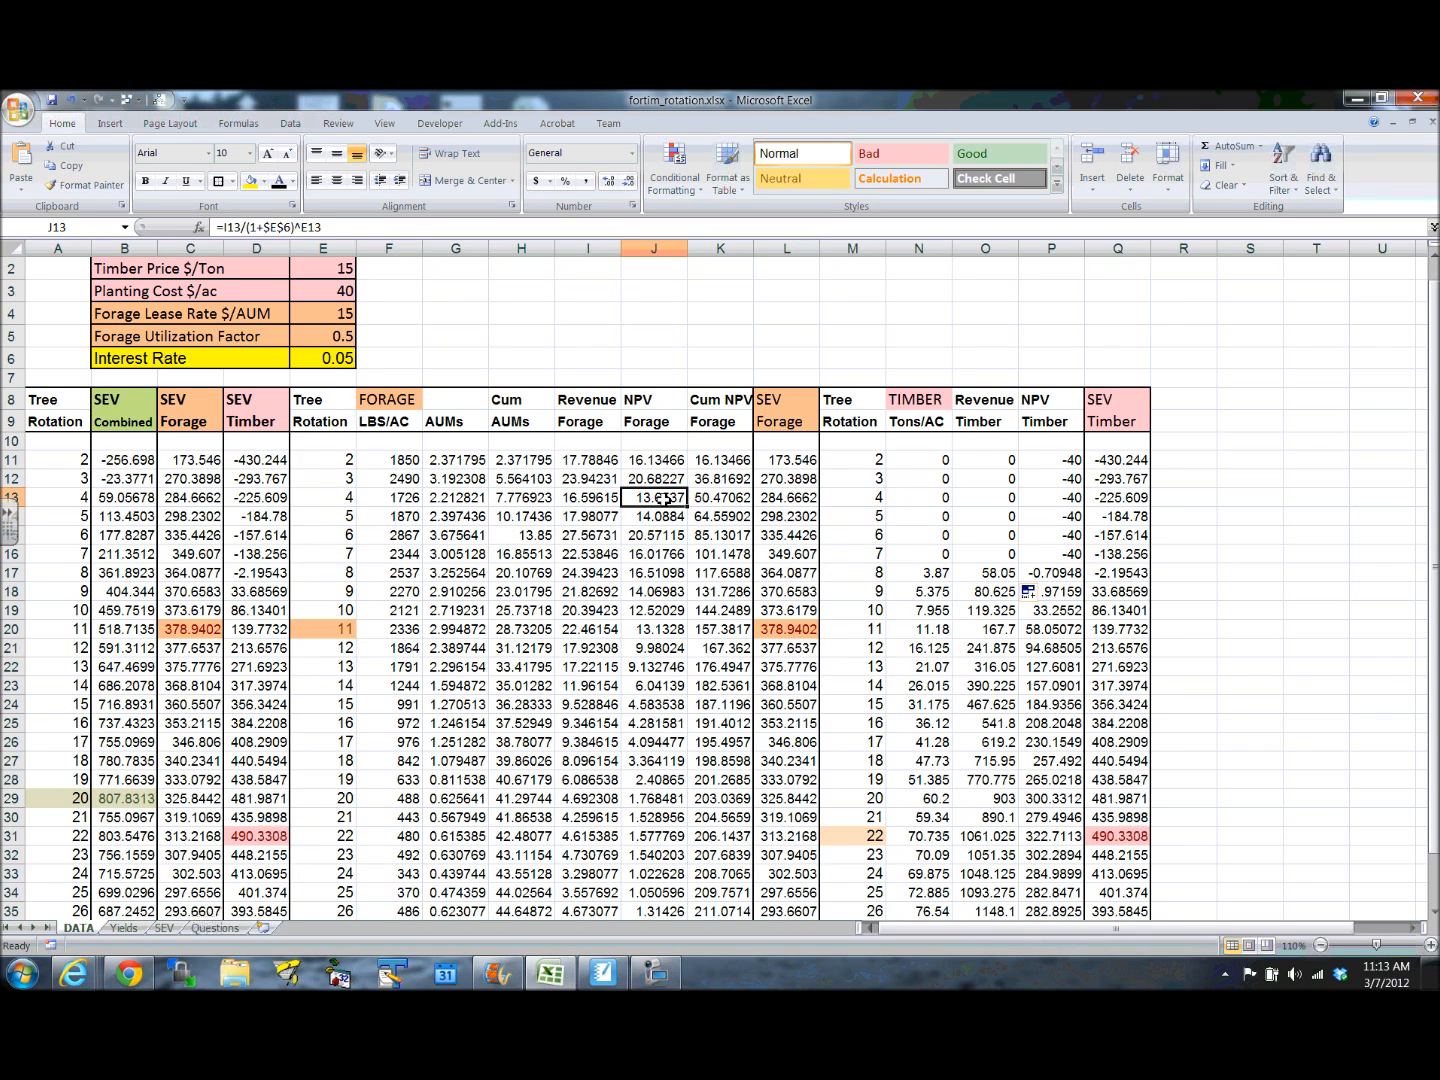
pyautogui.click(661, 480)
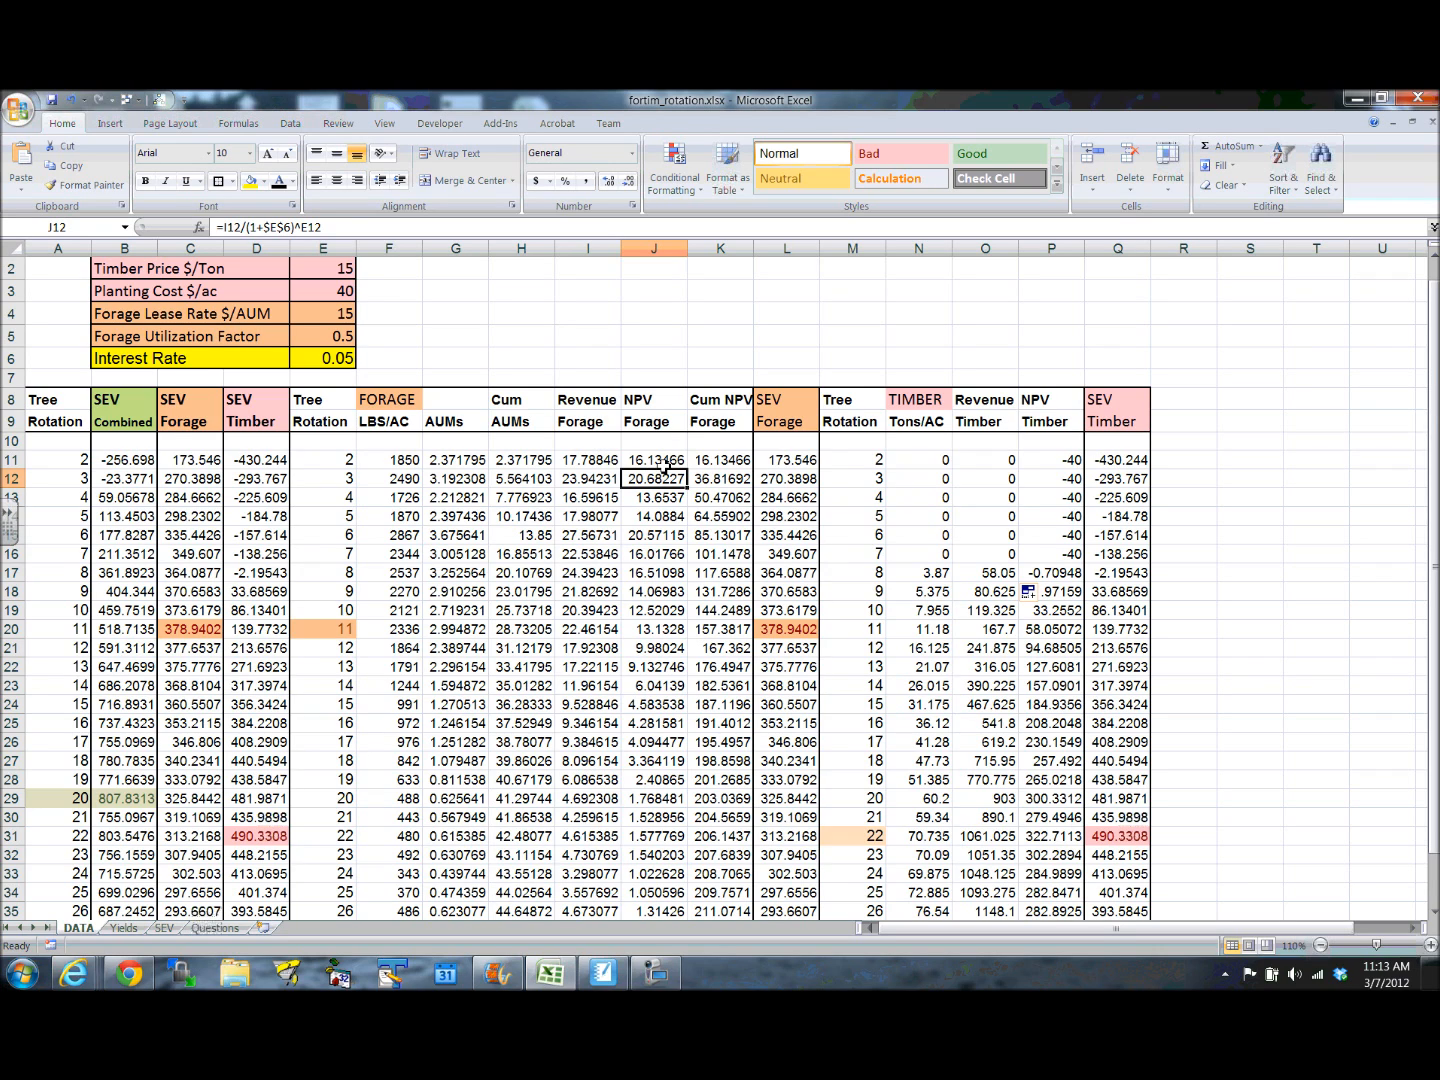
pyautogui.click(665, 465)
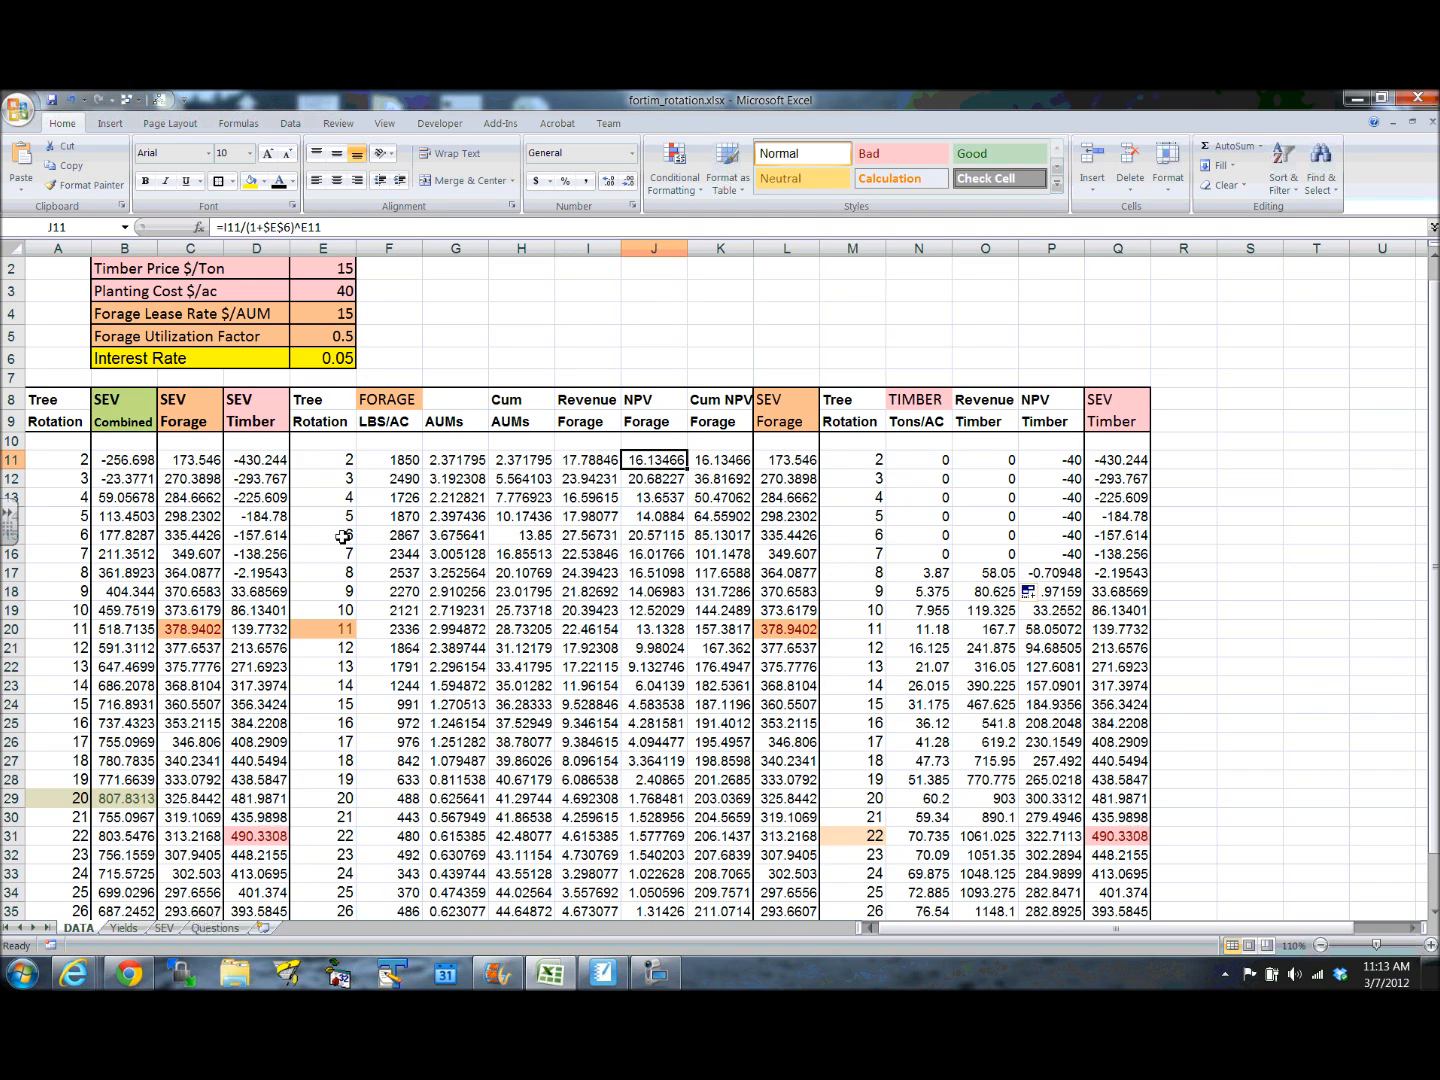
# - Compare the rotation 6 Cum NPV Forage formula in K15 with the NPV Forage range J11:J15 that it sums
pyautogui.moveTo(339, 536); pyautogui.dragTo(734, 541)
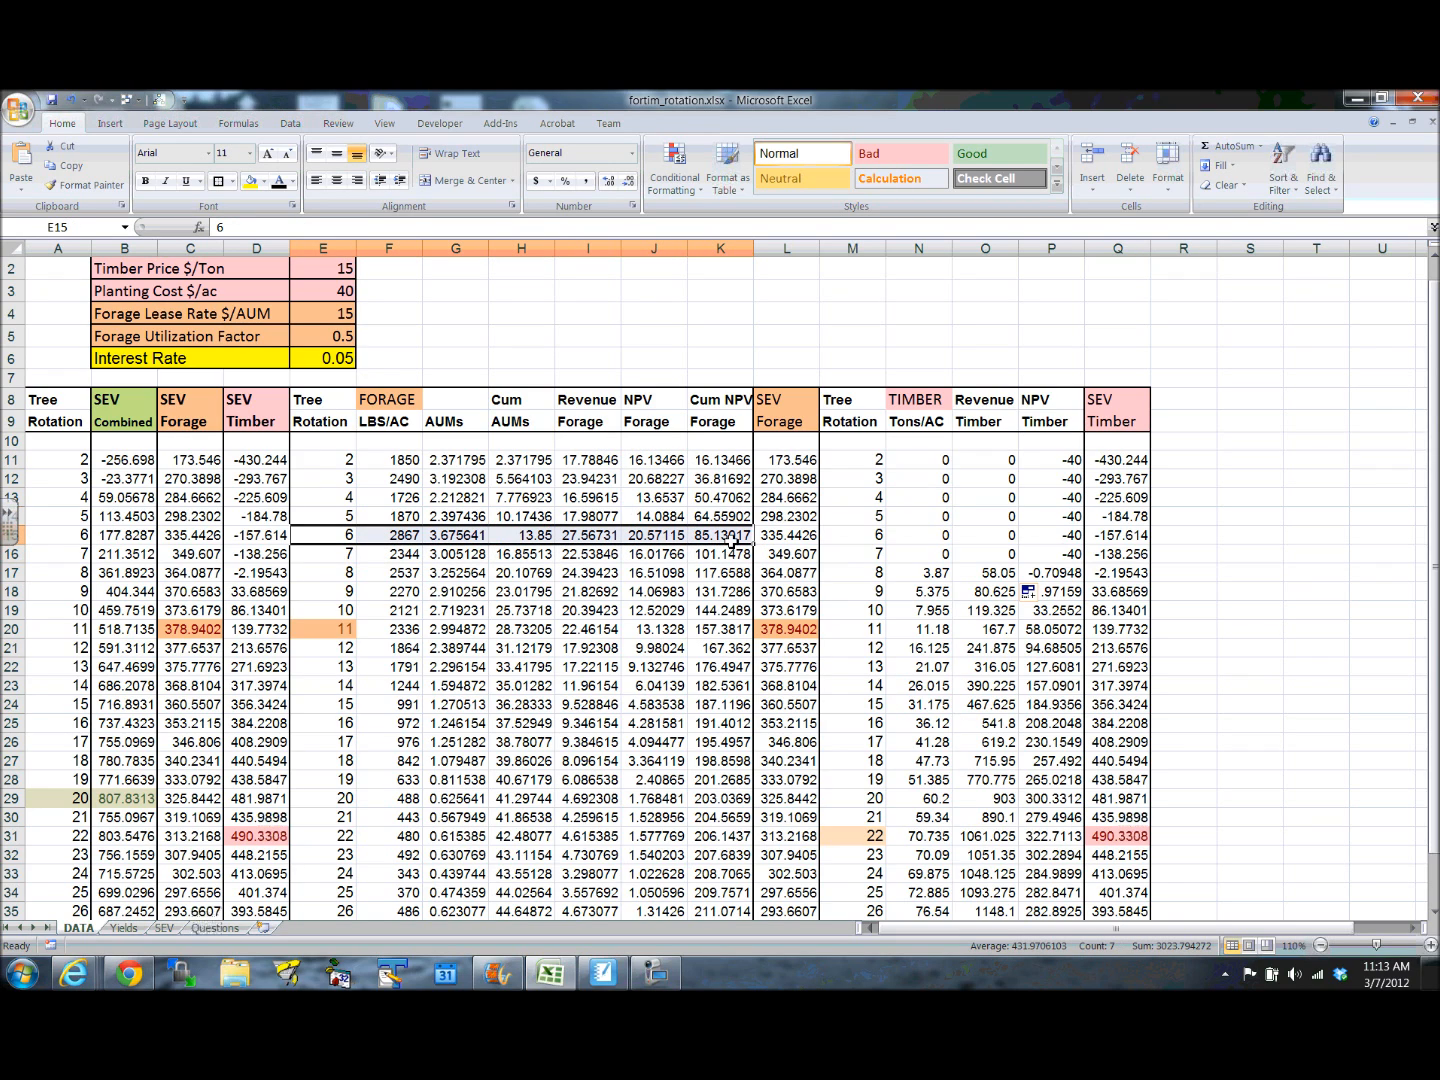
pyautogui.click(733, 541)
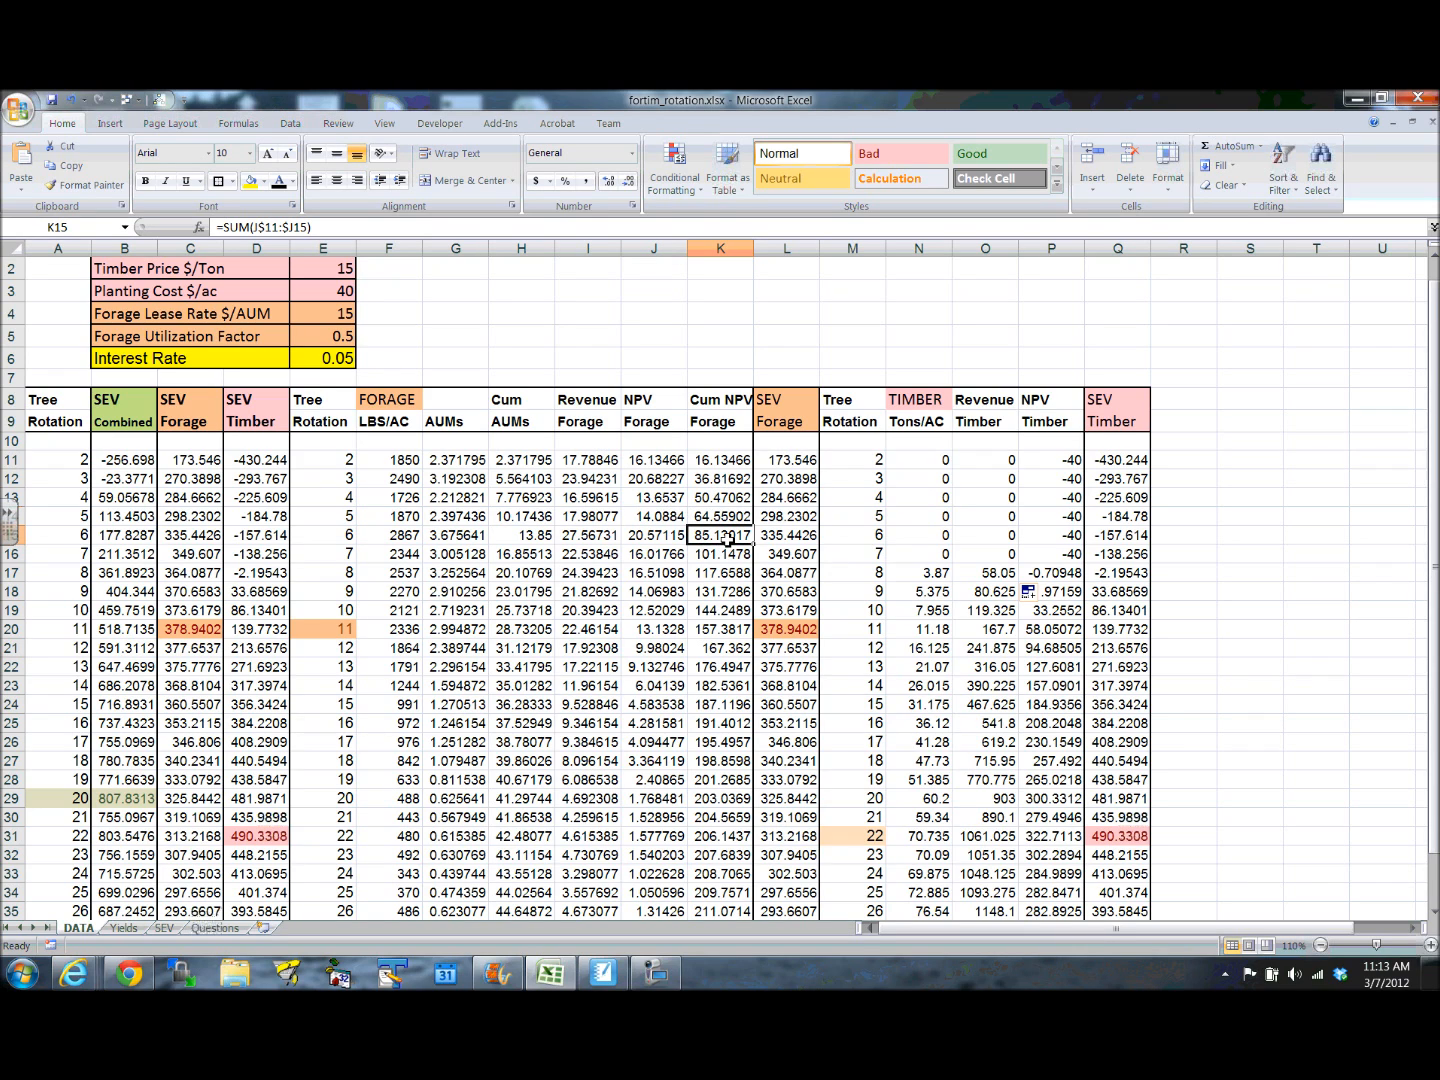
pyautogui.moveTo(659, 463); pyautogui.dragTo(655, 533)
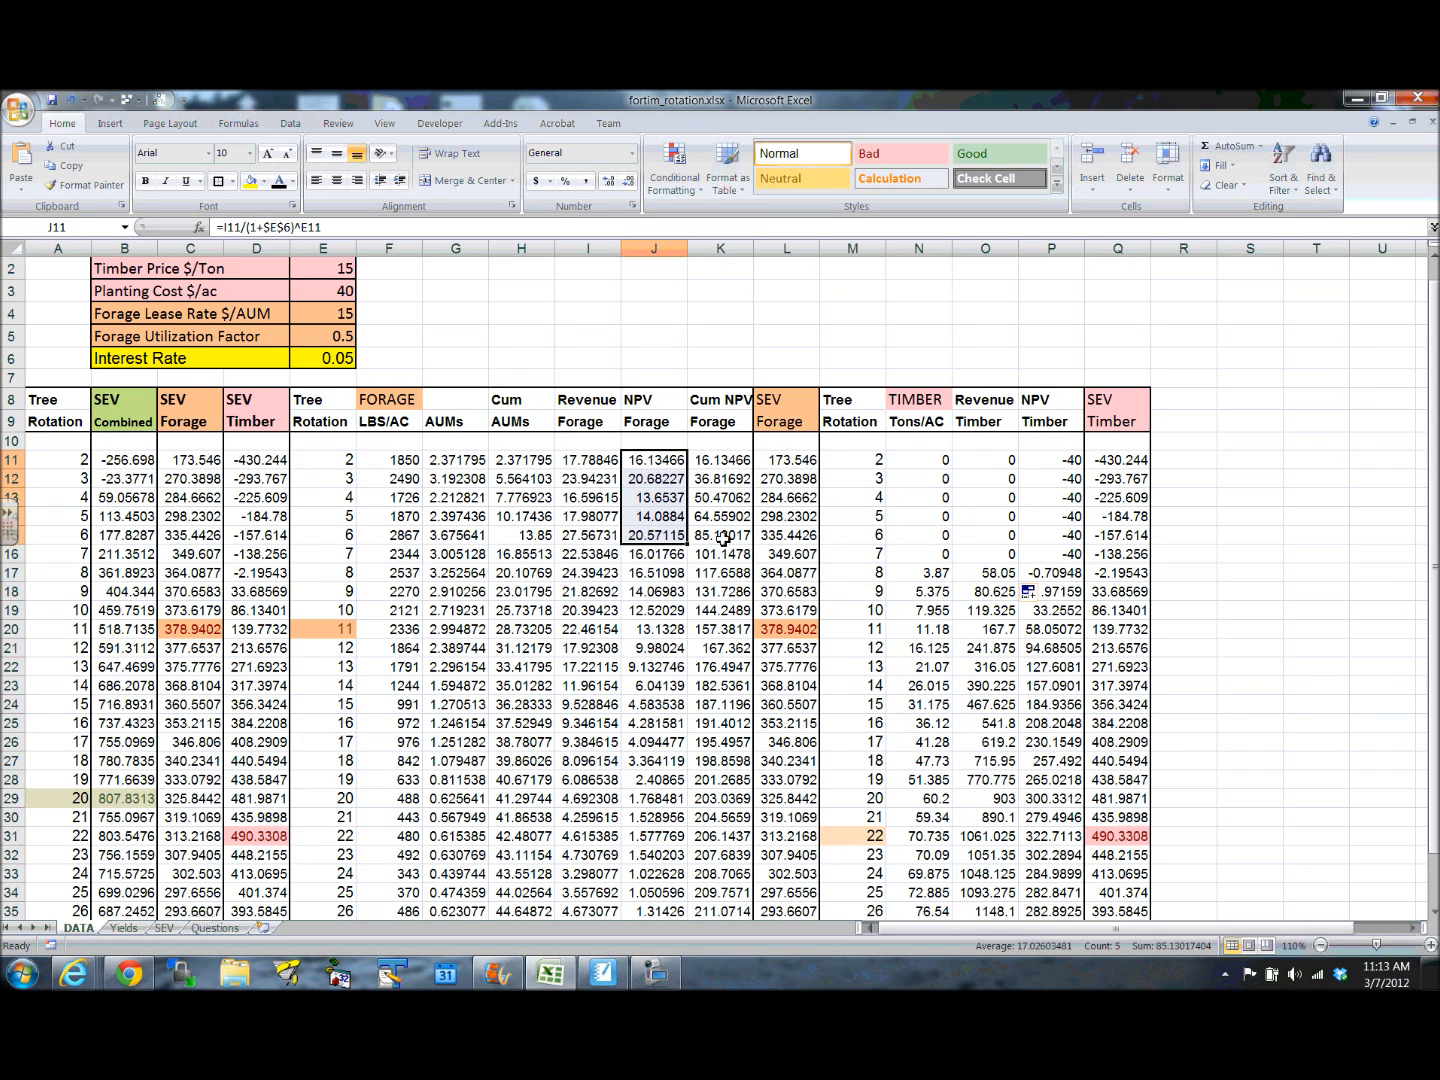
pyautogui.click(723, 540)
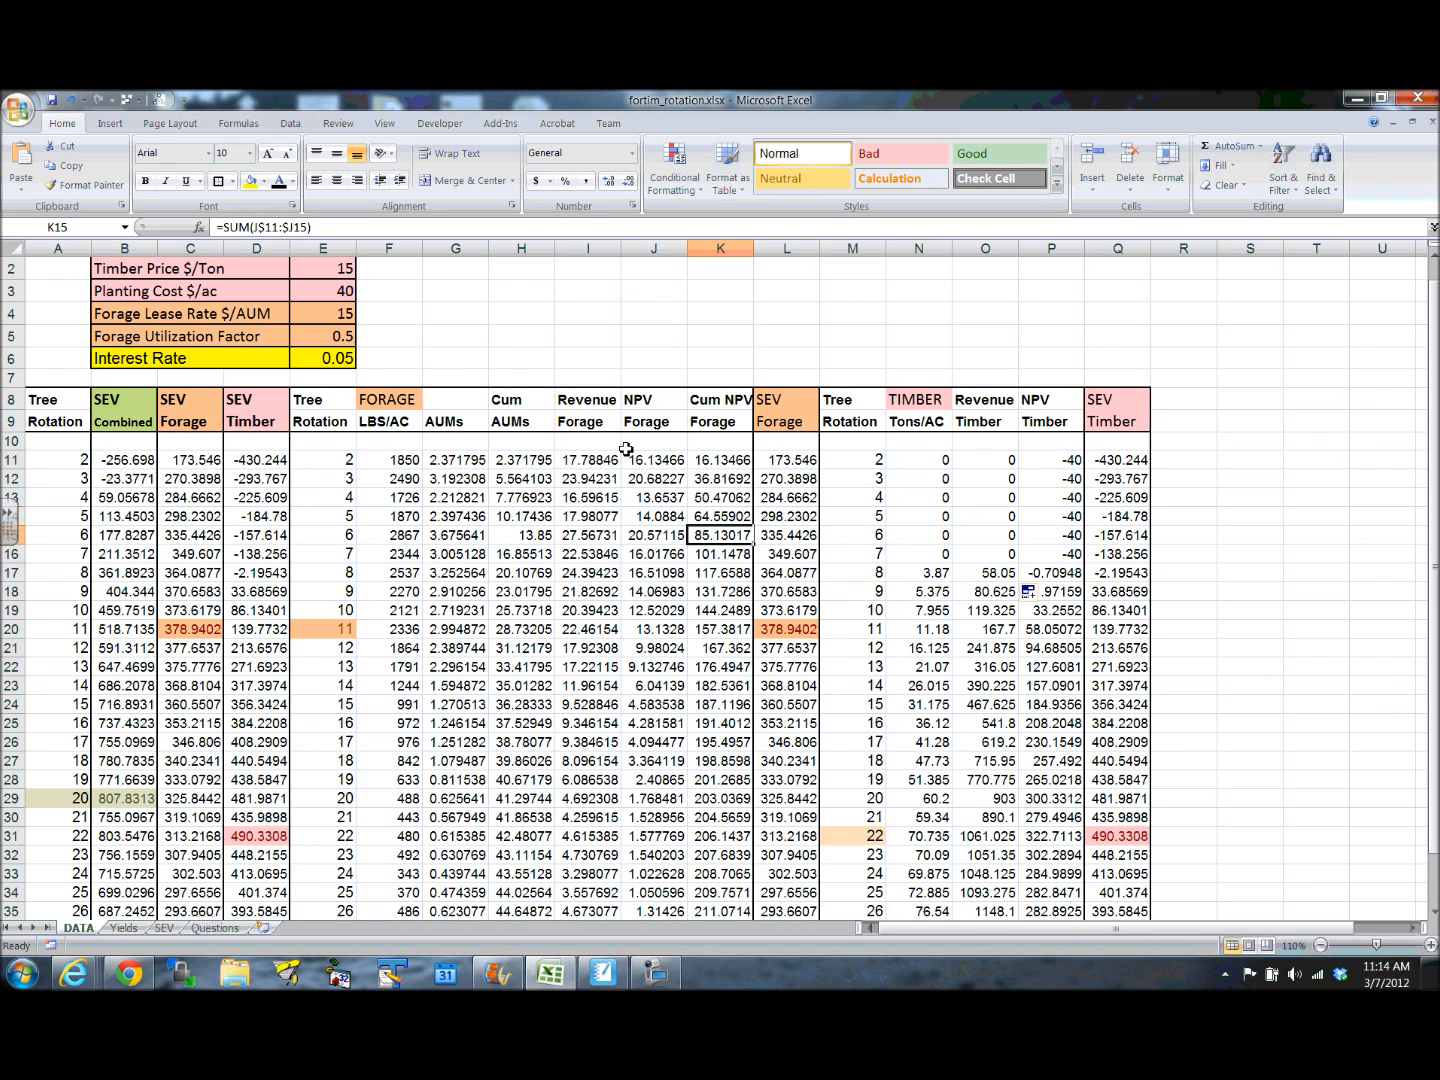
pyautogui.moveTo(645, 461); pyautogui.dragTo(653, 532)
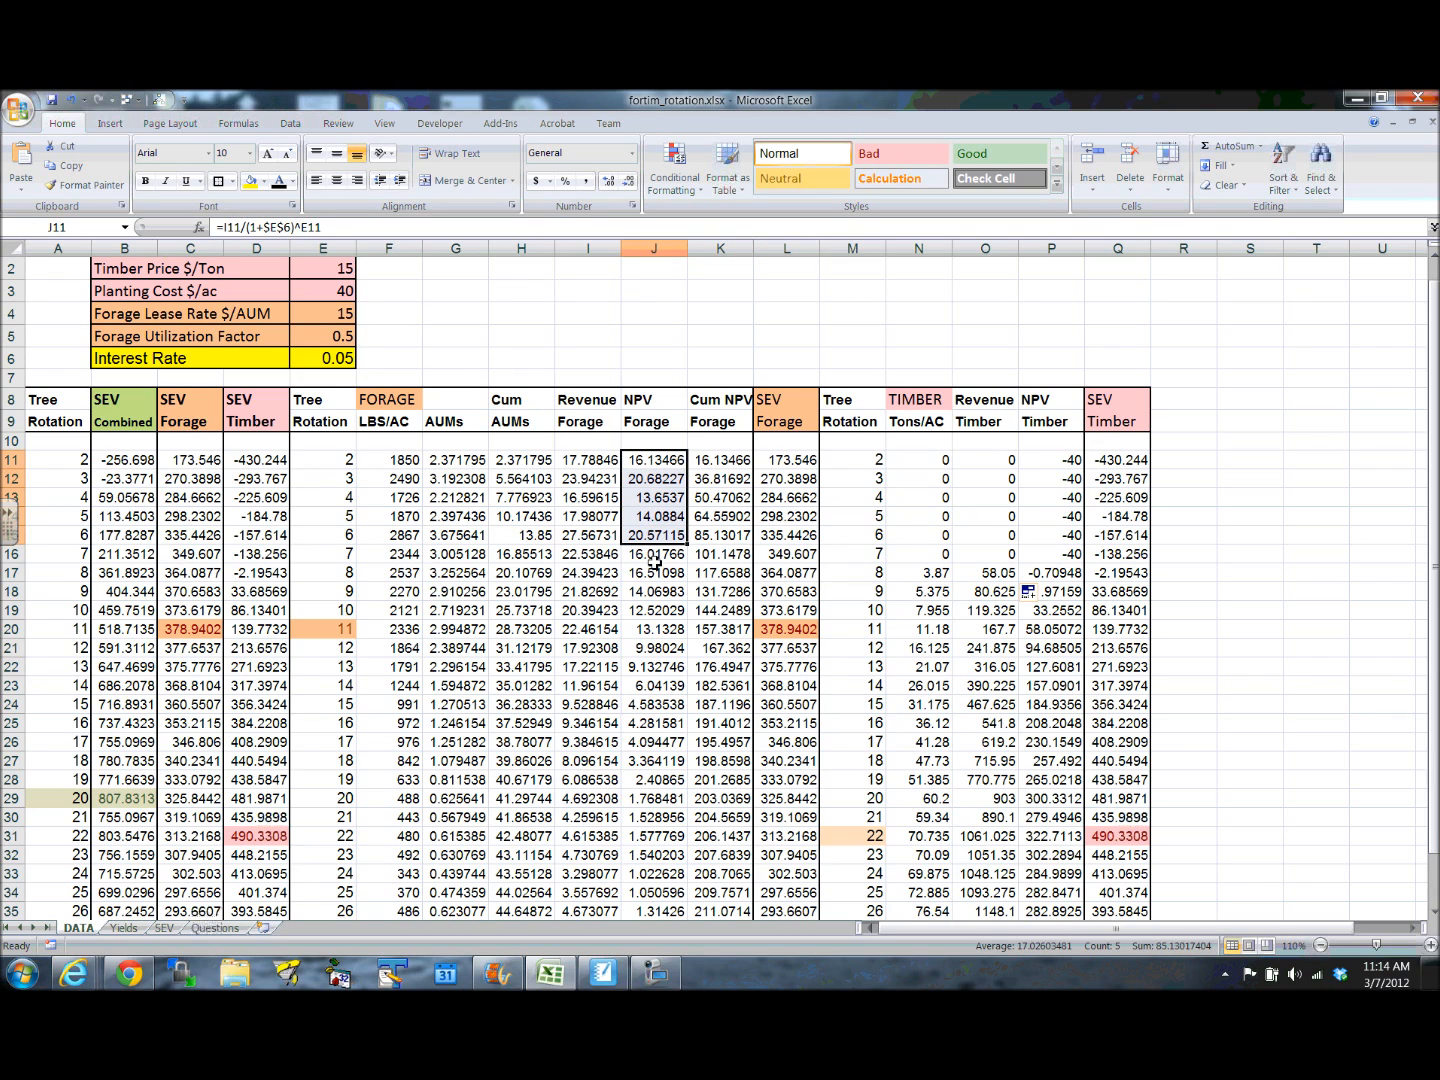
pyautogui.click(711, 532)
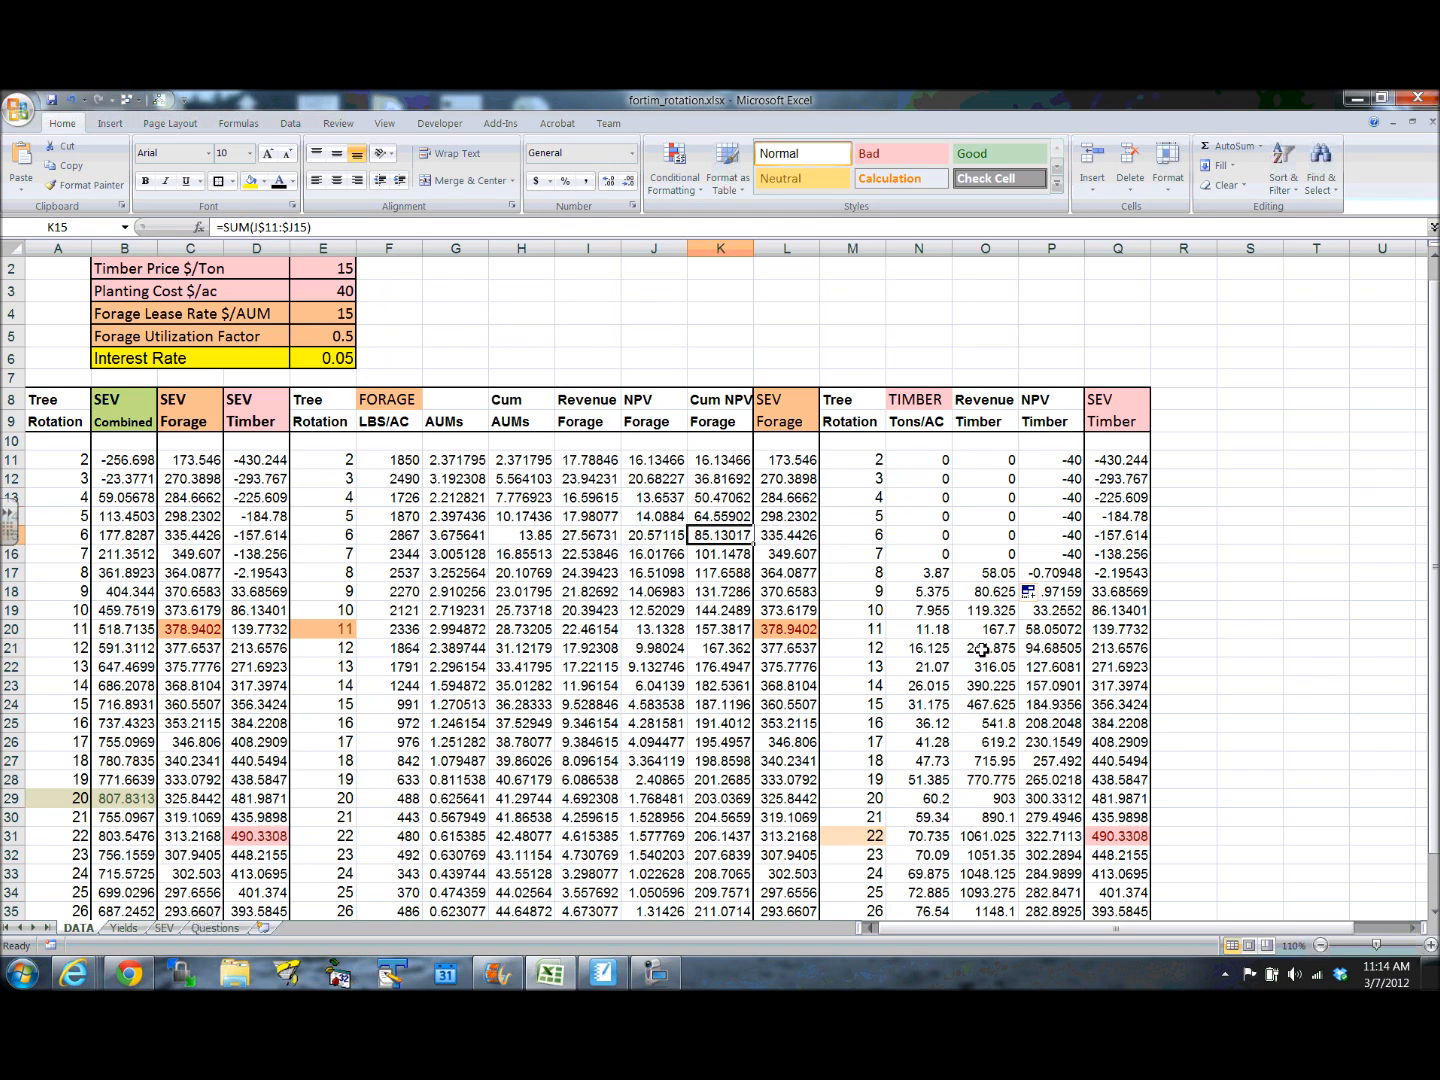
# - Check how Cum NPV Forage accumulates from K11 through K18, comparing the rotation 7 total in K16 with J11:J16
pyautogui.click(722, 557)
pyautogui.click(720, 575)
pyautogui.click(720, 591)
pyautogui.moveTo(721, 467); pyautogui.dragTo(720, 535)
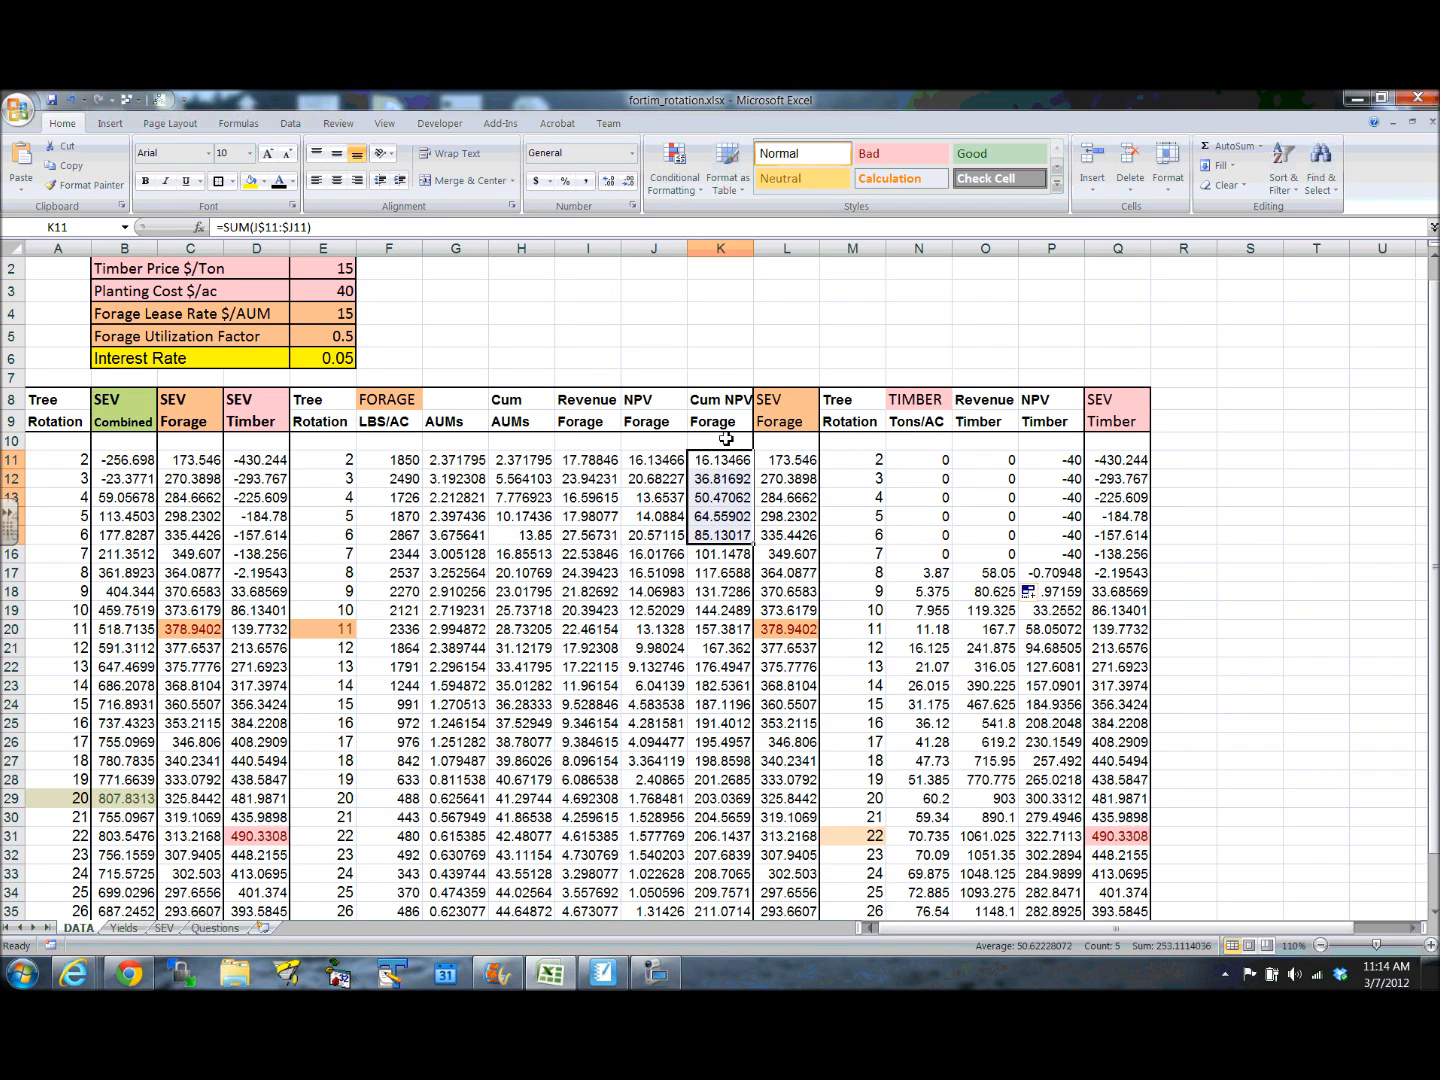
pyautogui.click(716, 553)
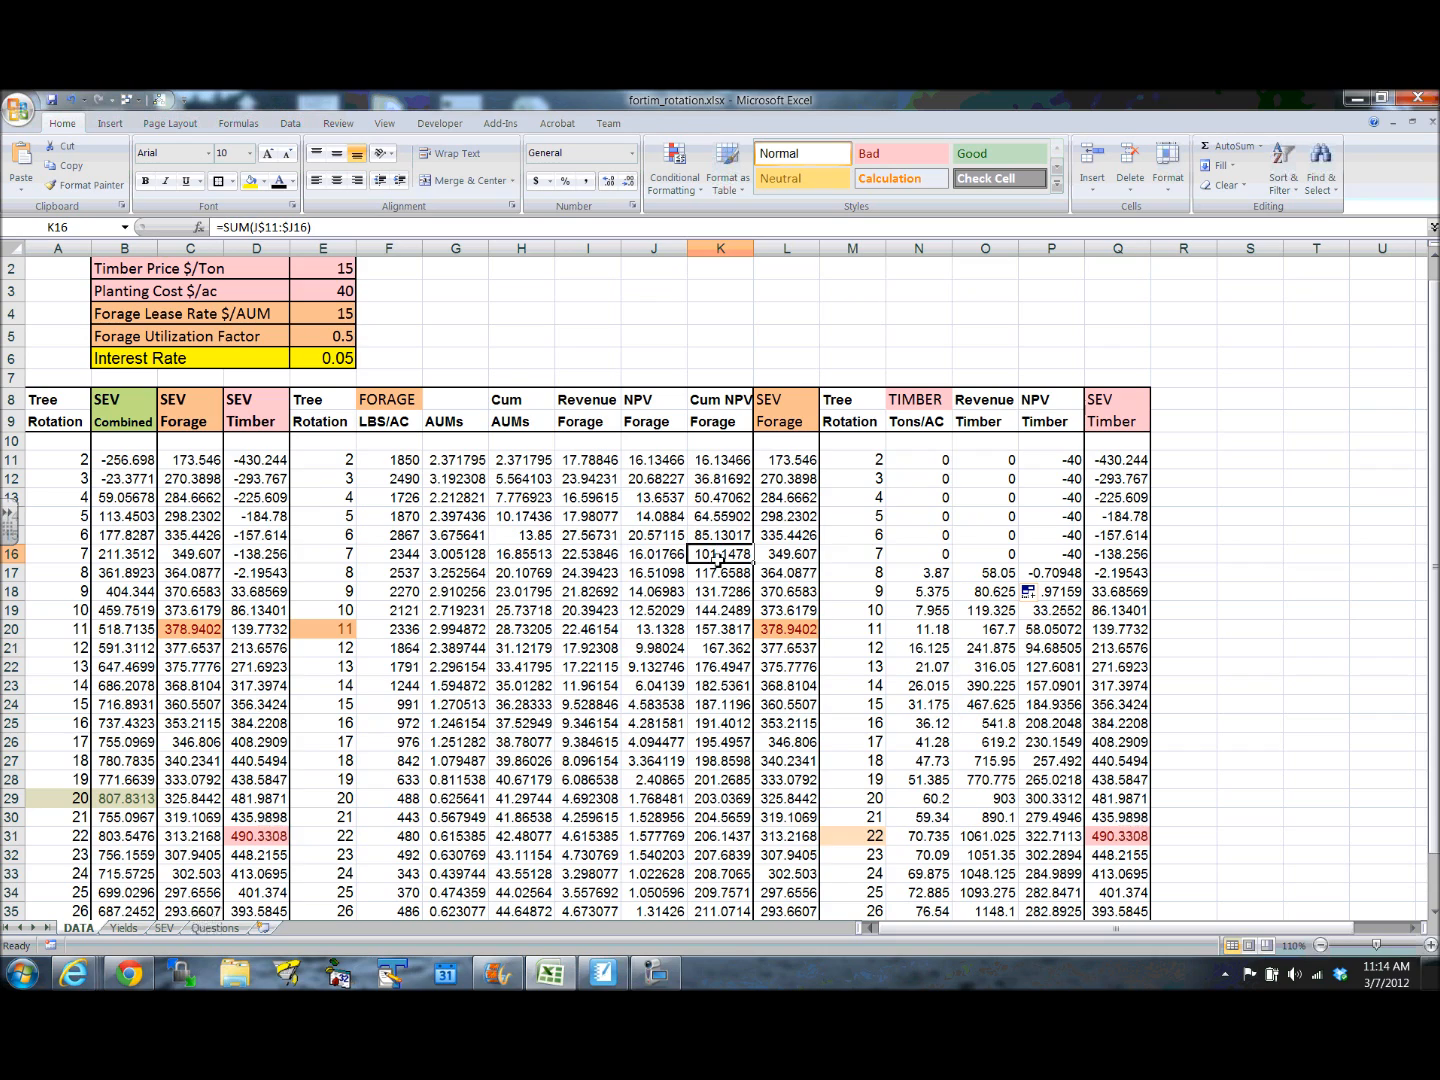
pyautogui.moveTo(657, 457); pyautogui.dragTo(657, 551)
pyautogui.moveTo(726, 460); pyautogui.dragTo(726, 552)
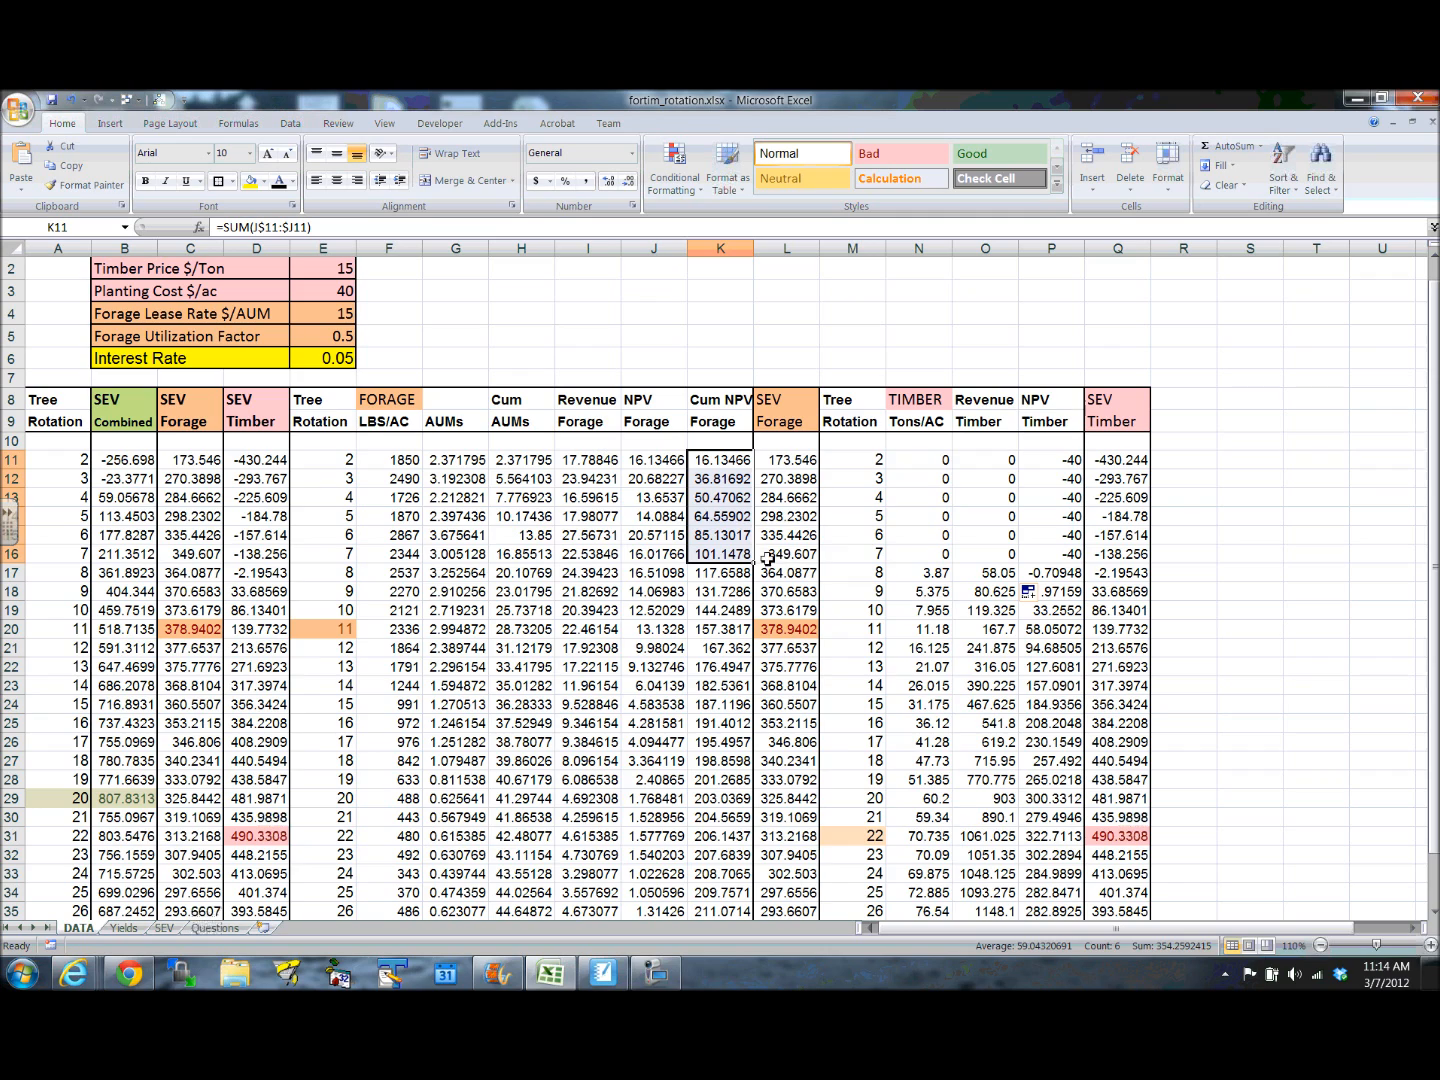
pyautogui.click(719, 554)
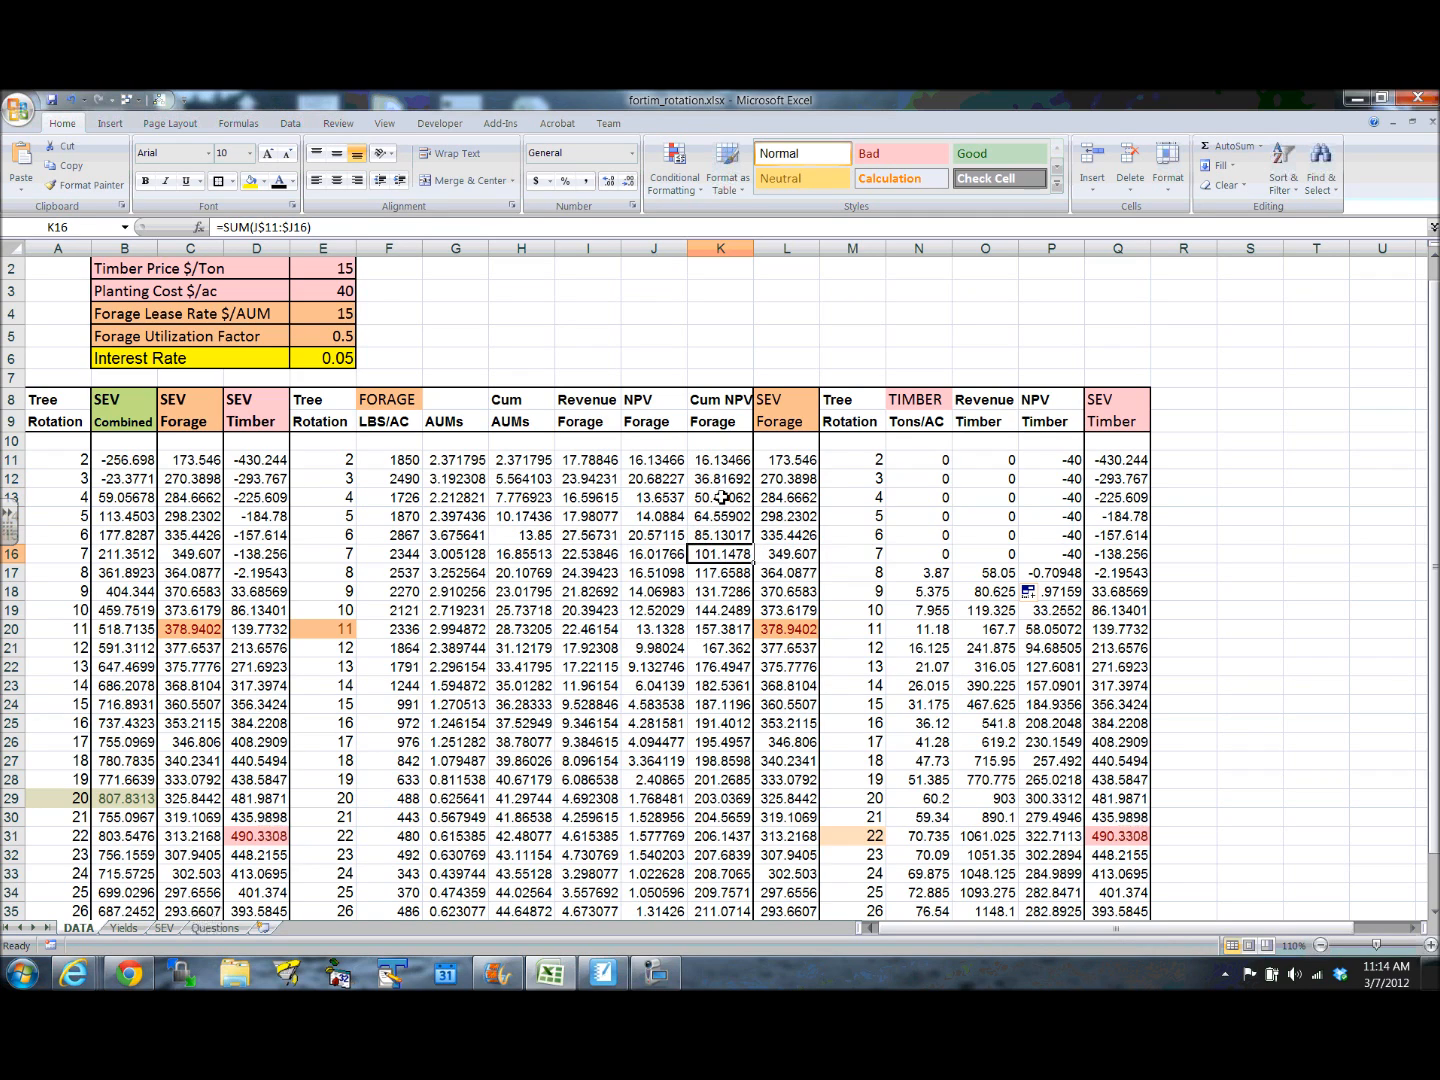
# - Examine the SEV Forage formulas in L16 and L20, SEV Timber in Q20, and the rotation 11 forage row
pyautogui.click(792, 558)
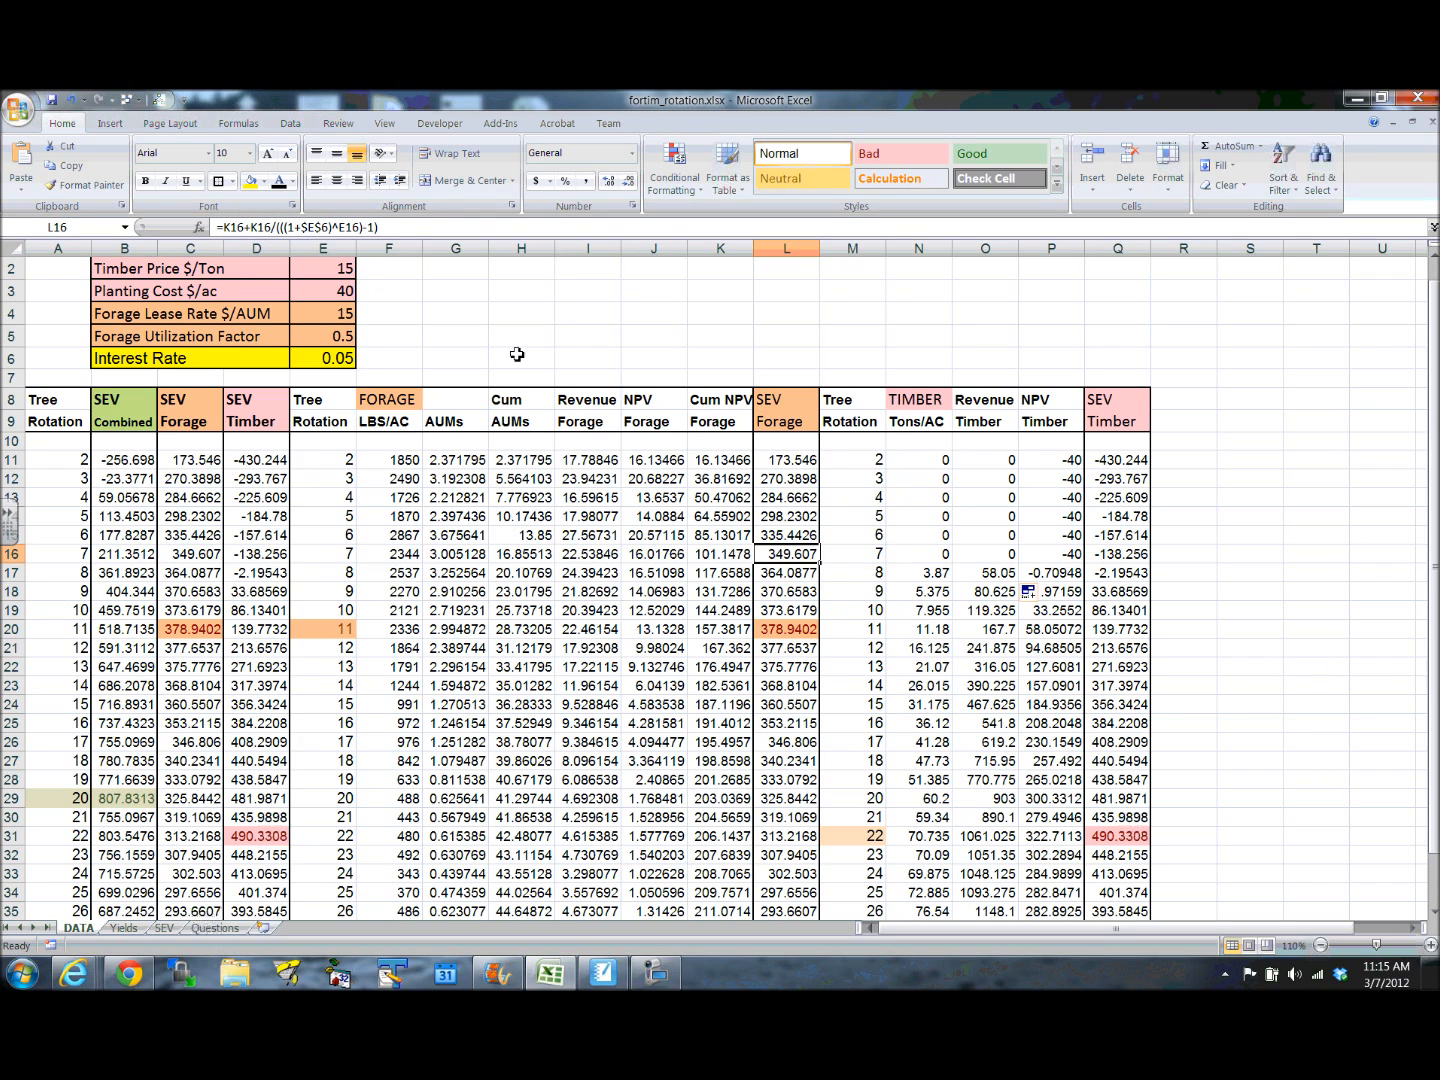
pyautogui.click(1100, 630)
pyautogui.click(804, 632)
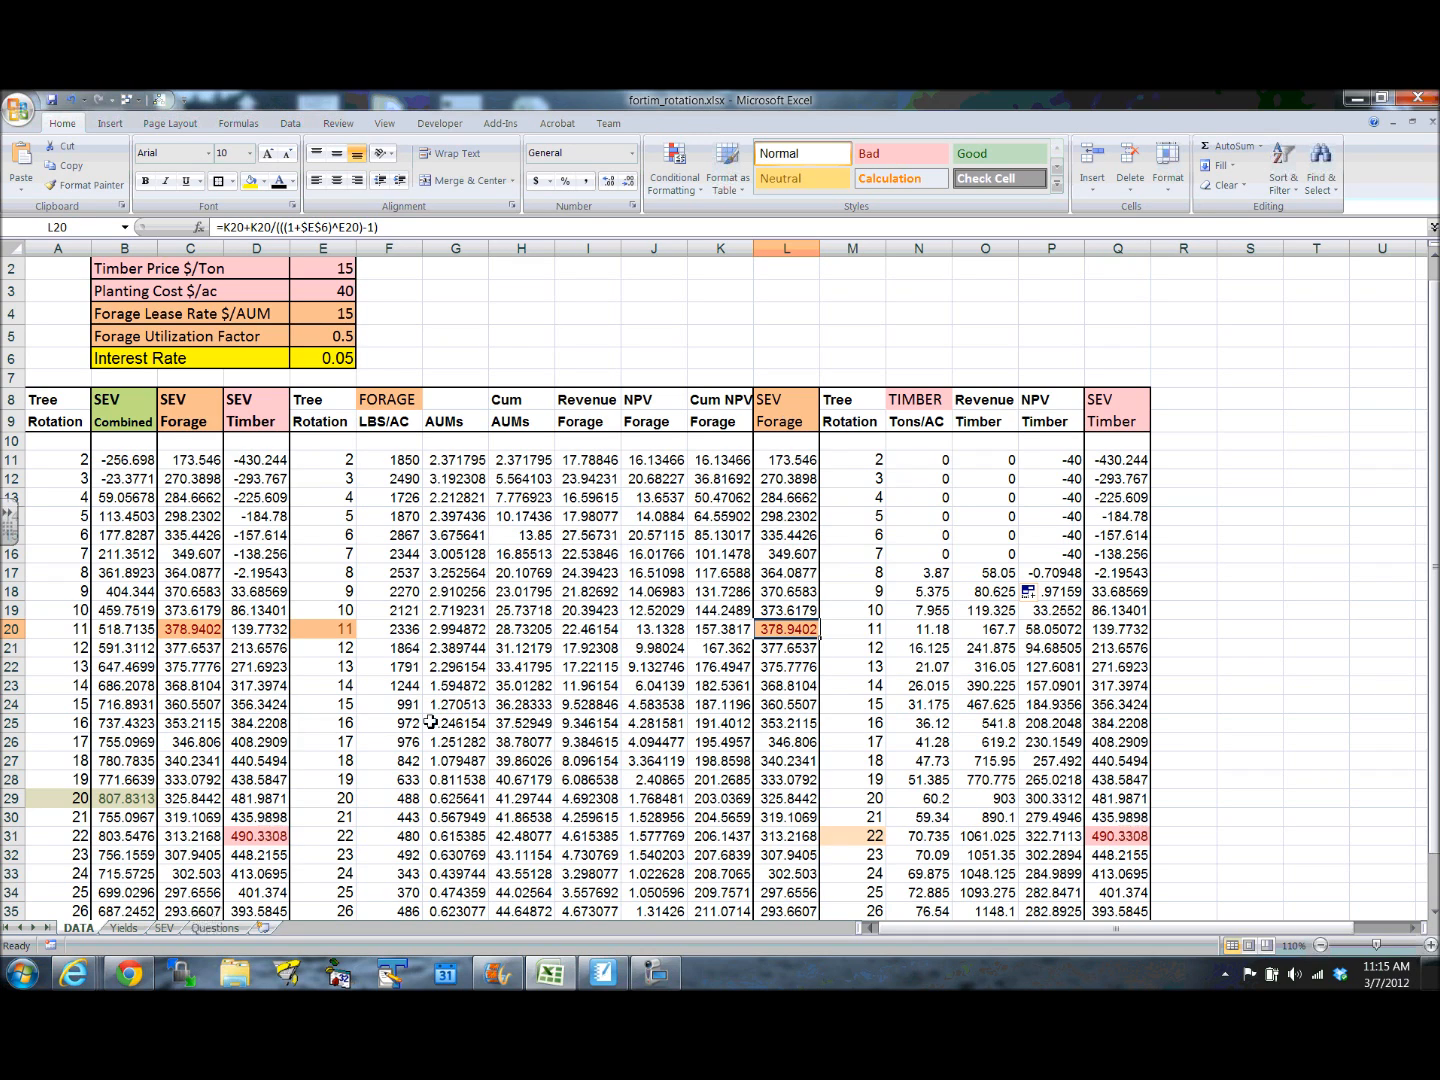
pyautogui.moveTo(333, 622); pyautogui.dragTo(734, 624)
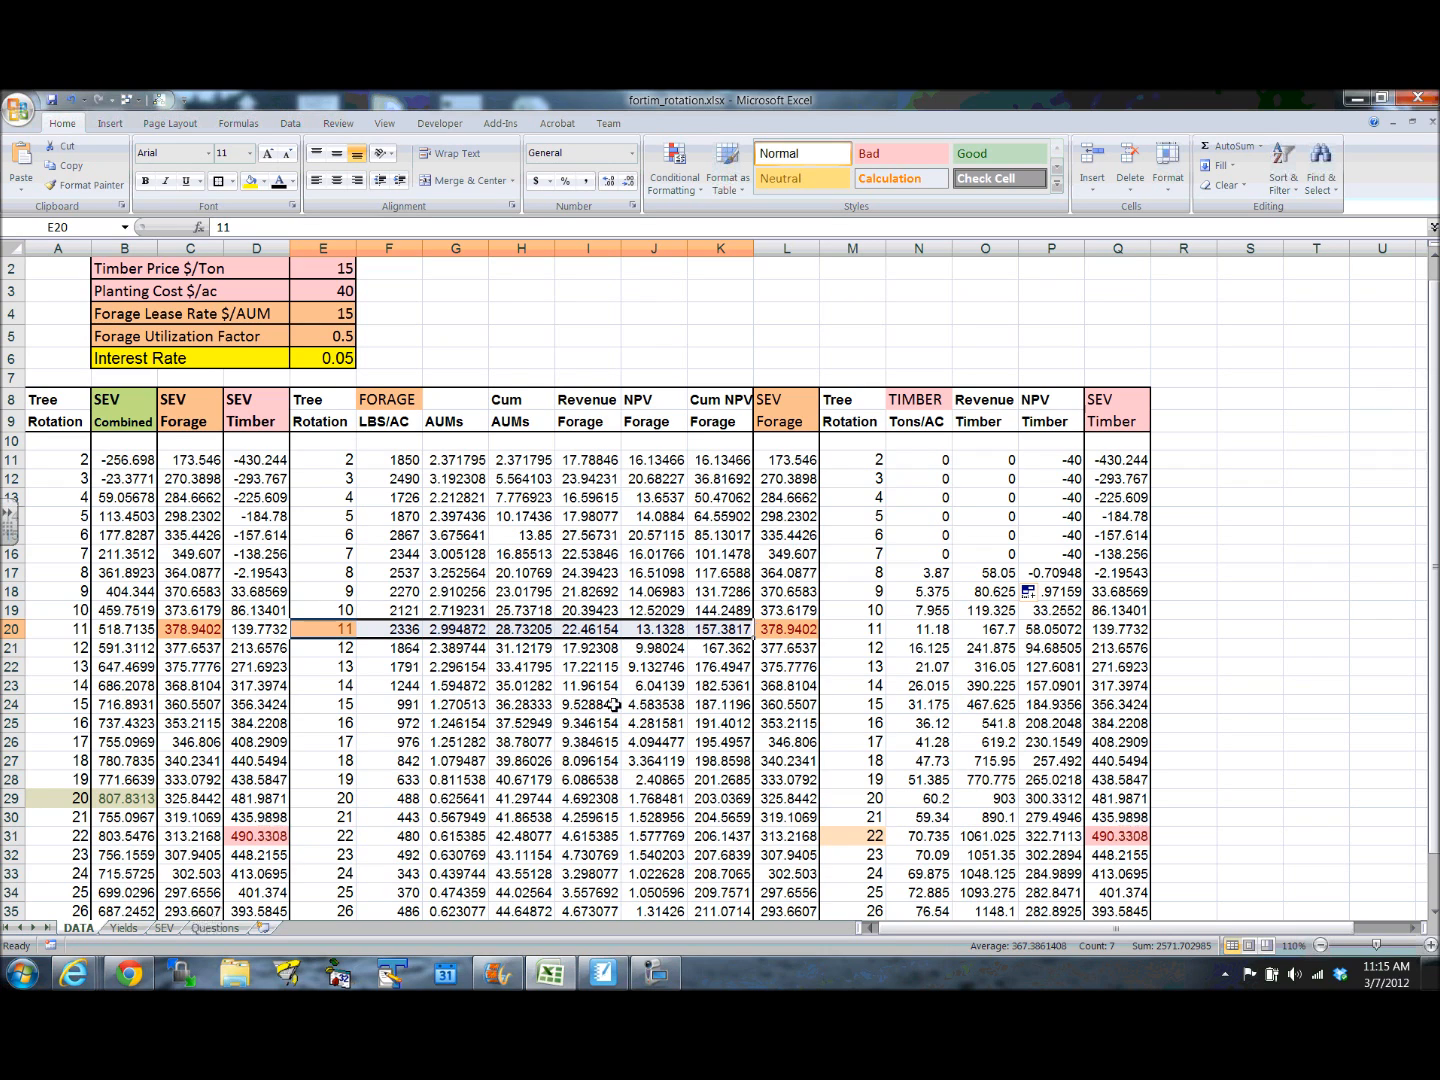
# - Show the Forage and Timber Yields chart on the Yields sheet
pyautogui.click(138, 929)
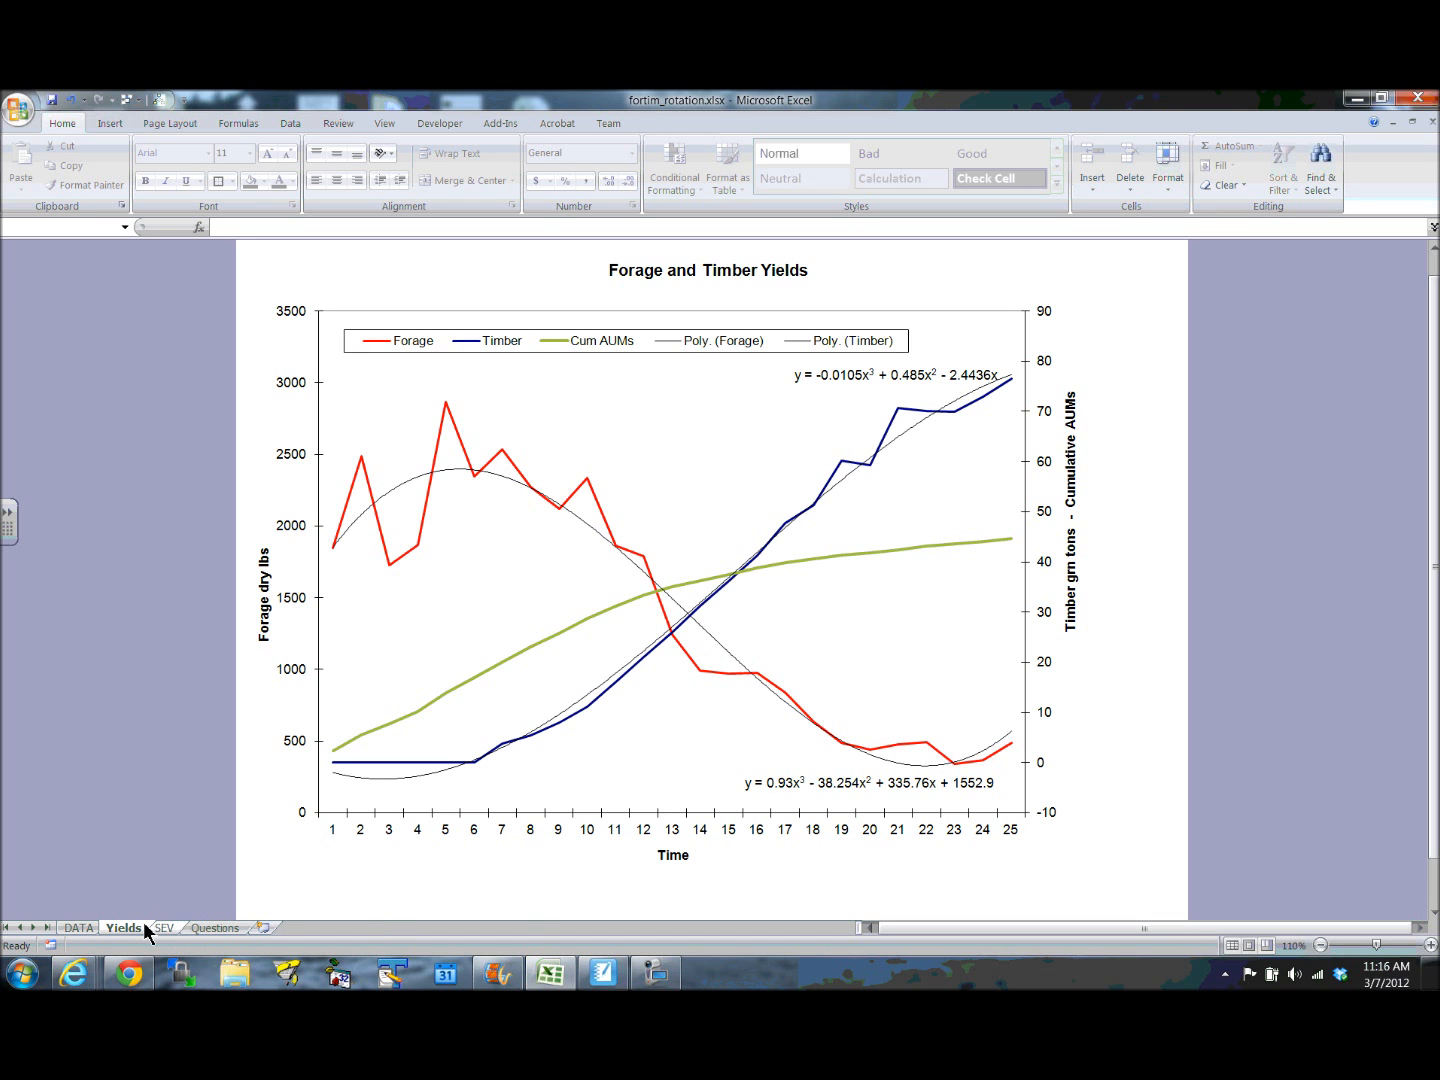
# - Review the SEV Timber column in Q and the SEV Forage and SEV Timber summary columns in C and D on the DATA sheet
pyautogui.click(73, 925)
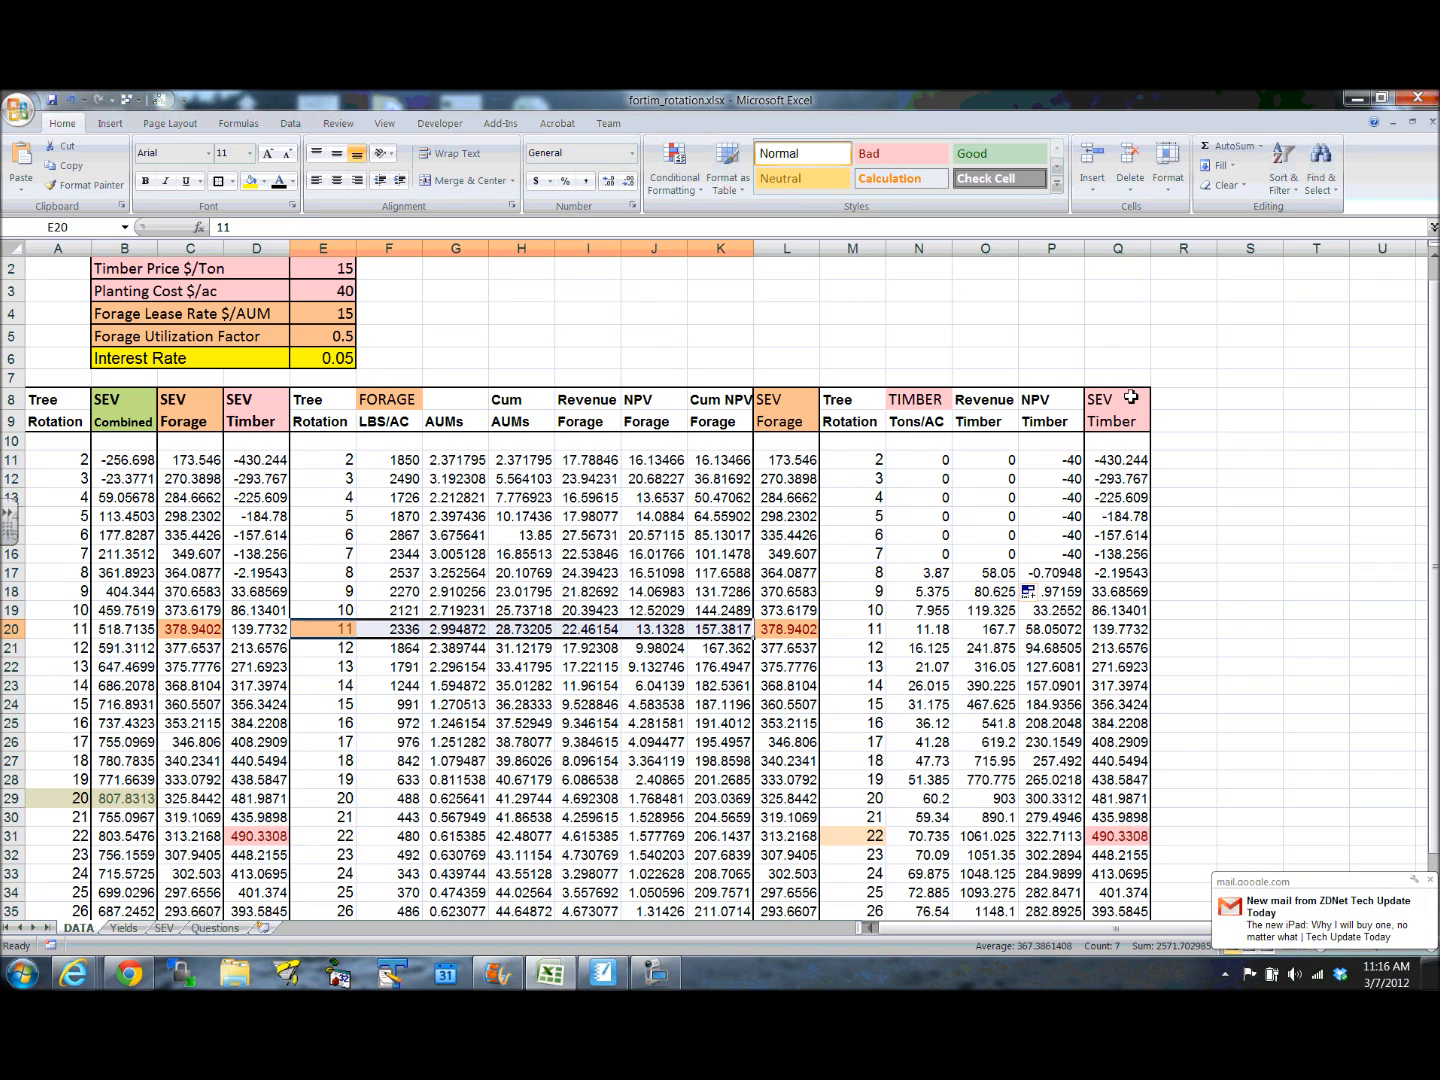
pyautogui.moveTo(1126, 401); pyautogui.dragTo(1094, 888)
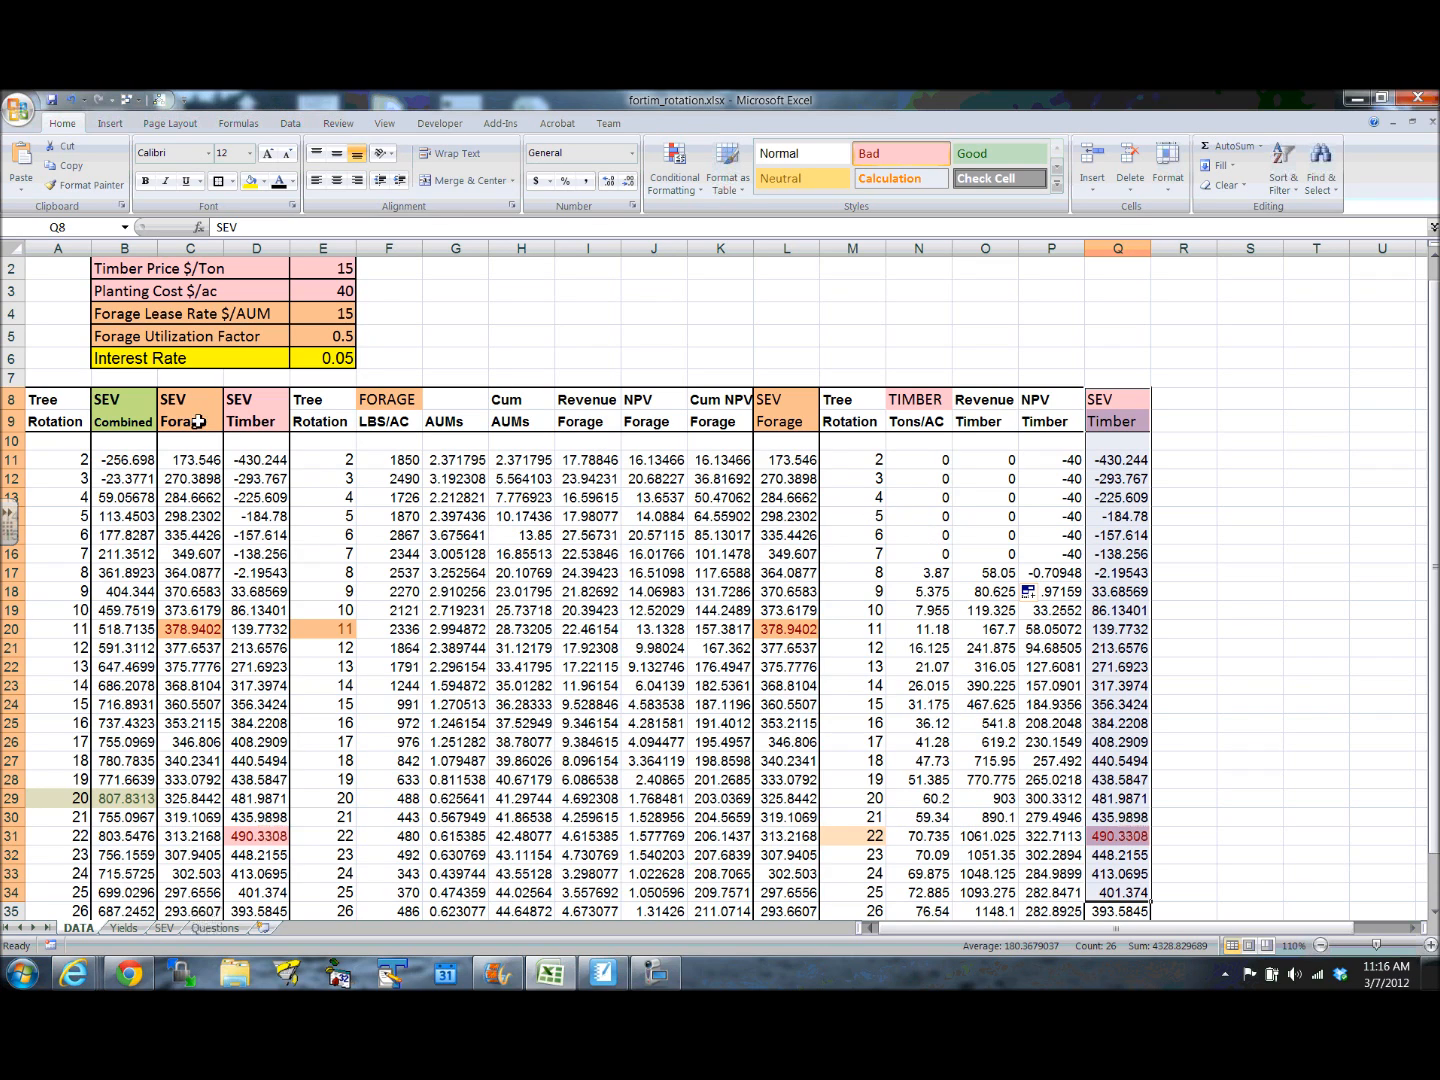
pyautogui.moveTo(199, 416); pyautogui.dragTo(212, 540)
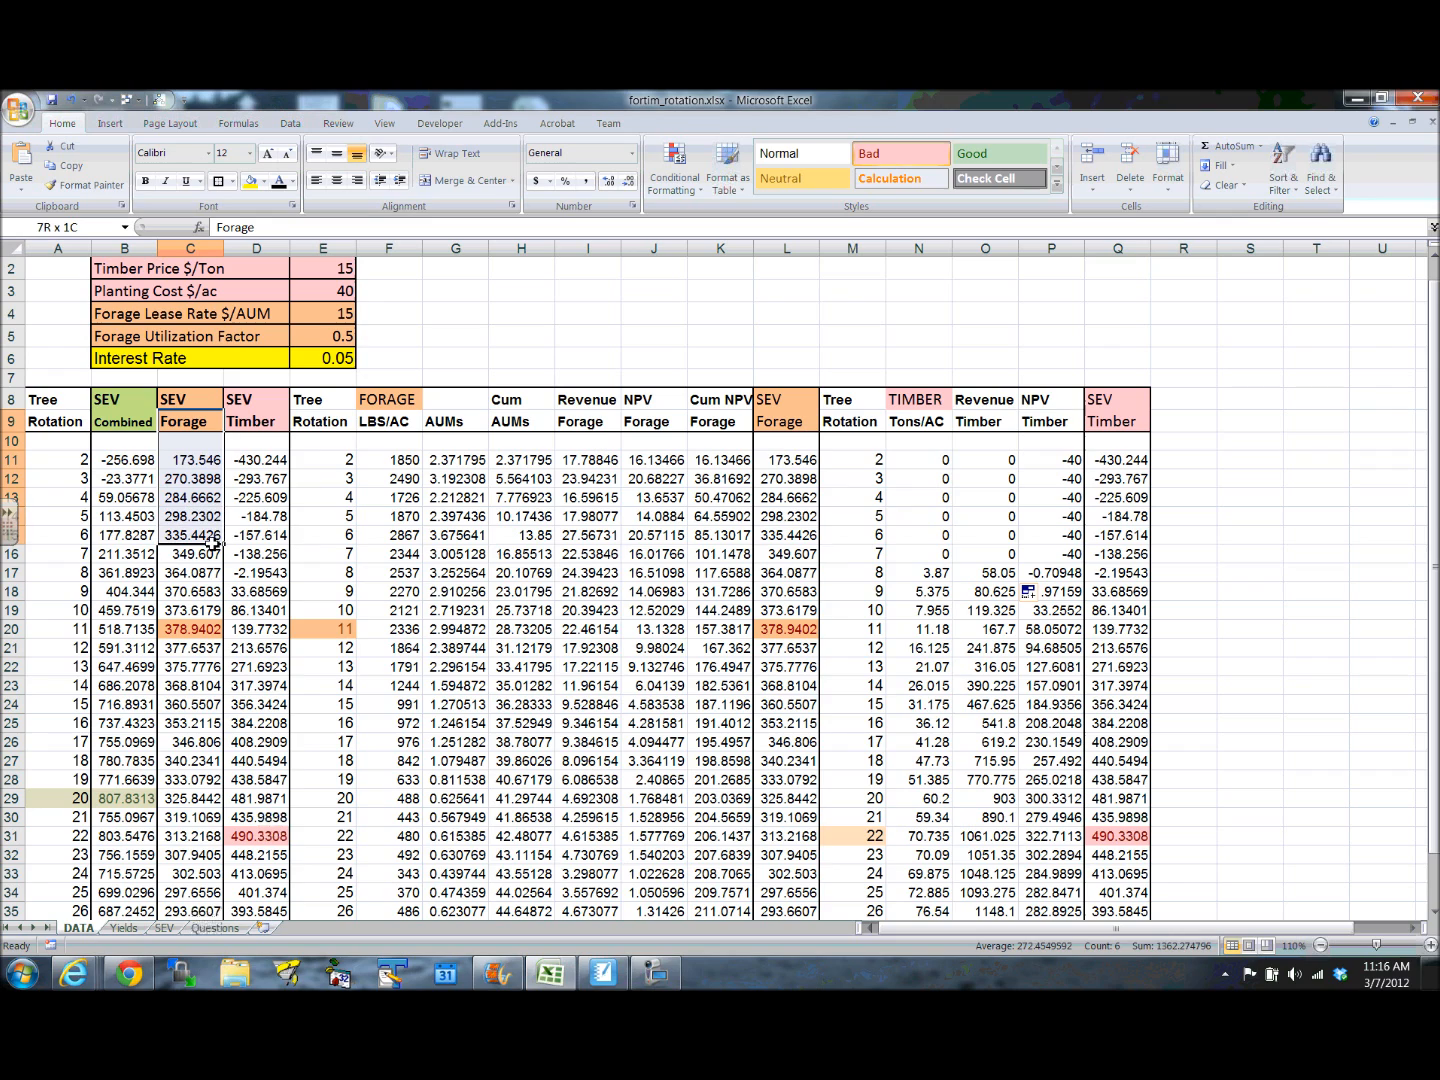
pyautogui.moveTo(292, 420); pyautogui.dragTo(276, 550)
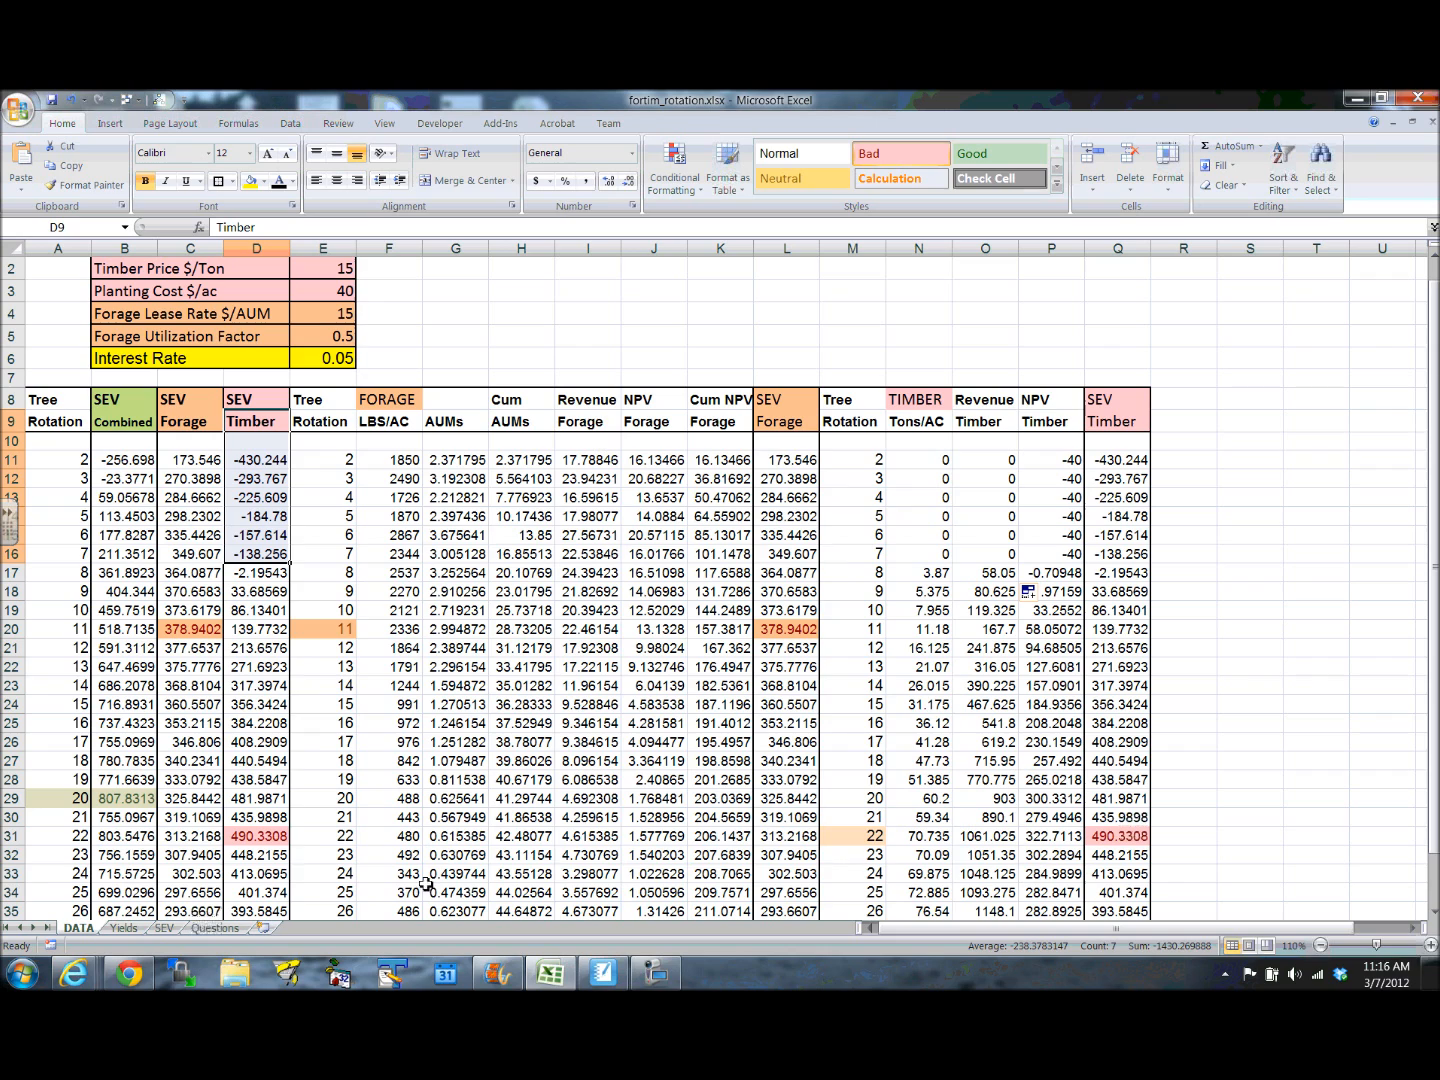
# - Examine the SEV Timber formula for rotation 22 in D31 and the SEV Combined formulas for rotations 2 and 20 in B11 and B29
pyautogui.click(260, 838)
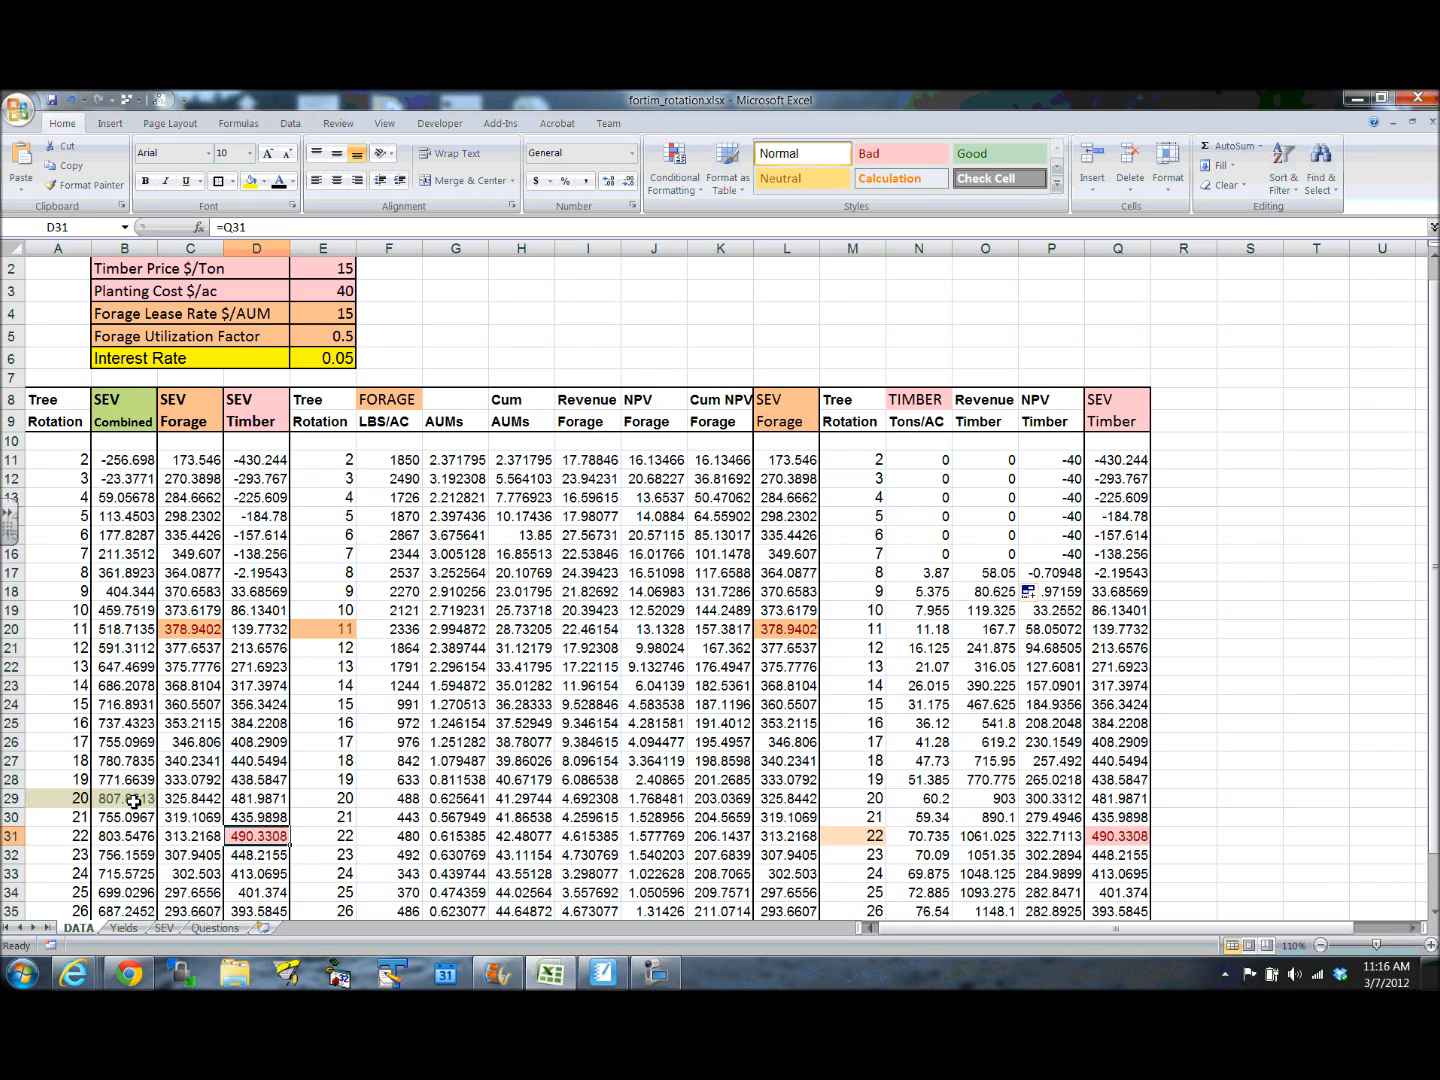
pyautogui.click(125, 460)
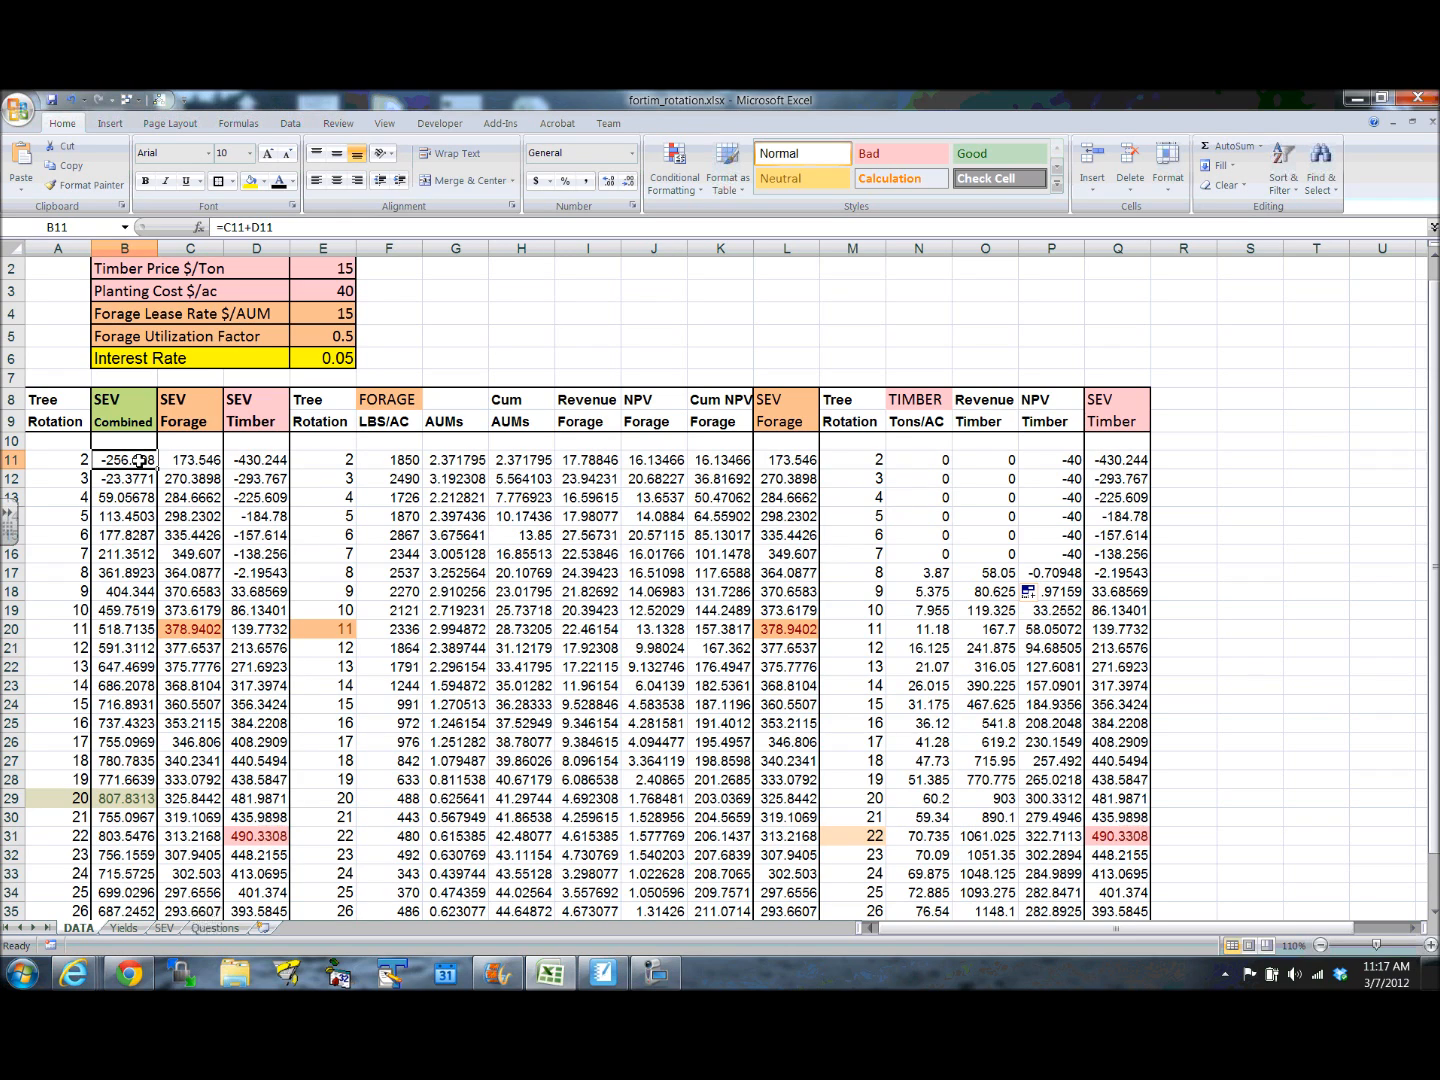
pyautogui.click(124, 799)
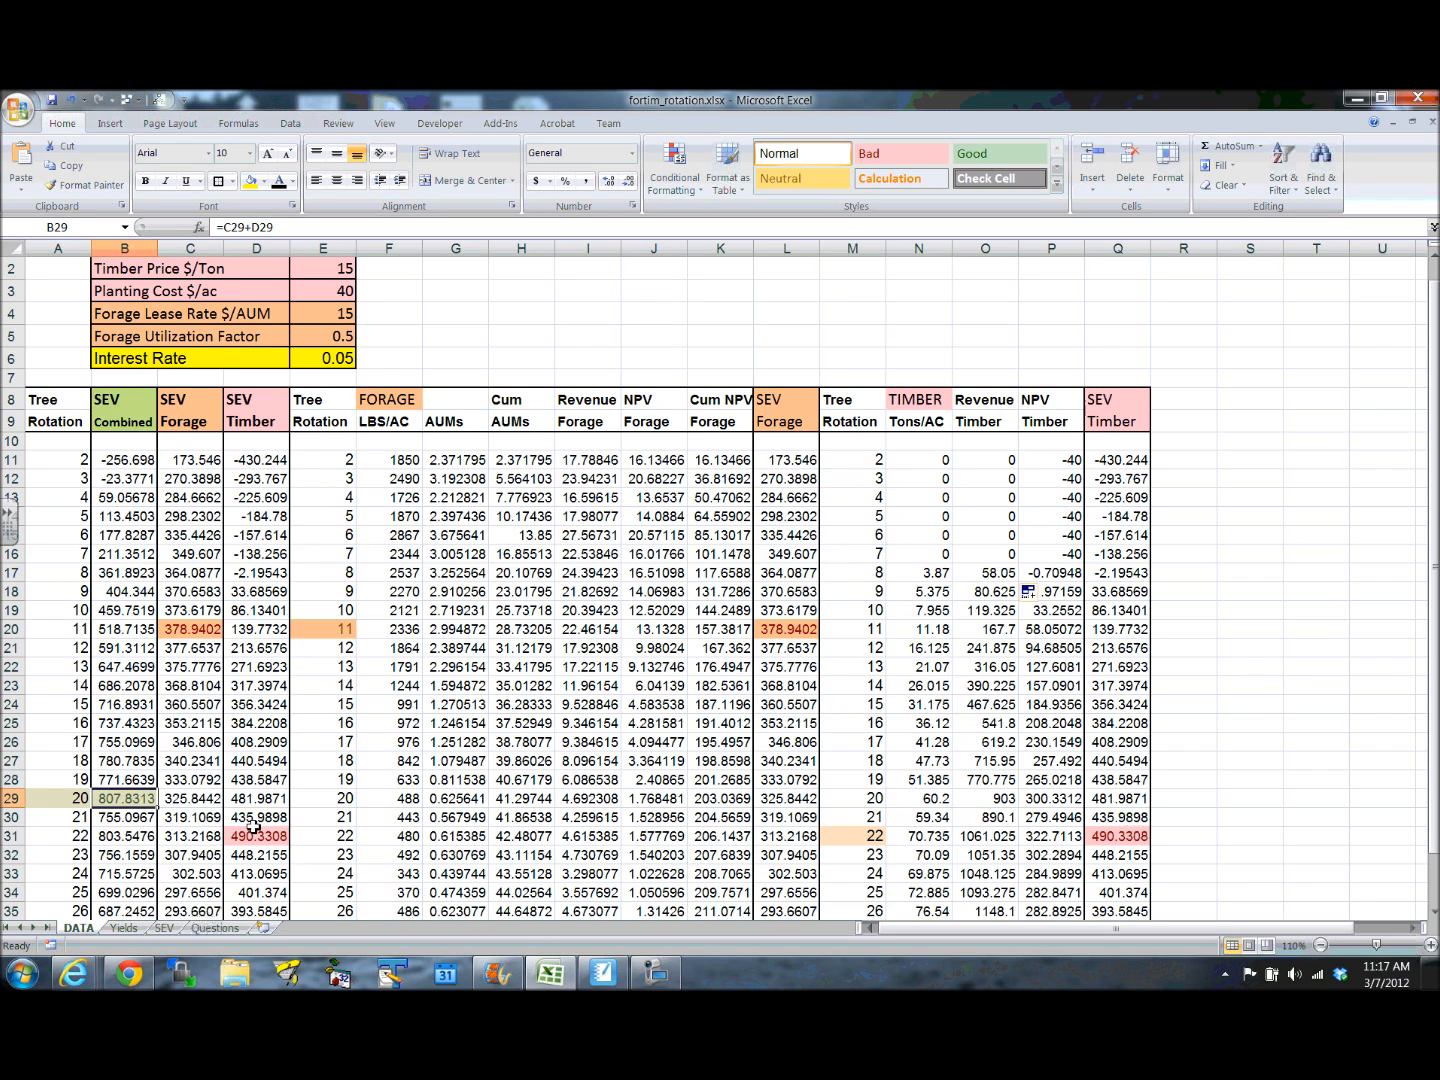
# - Review the Forage and Timber Yields chart and examine the Forage, Timber and Combined curves on the Soil Expectation Values chart
pyautogui.click(124, 930)
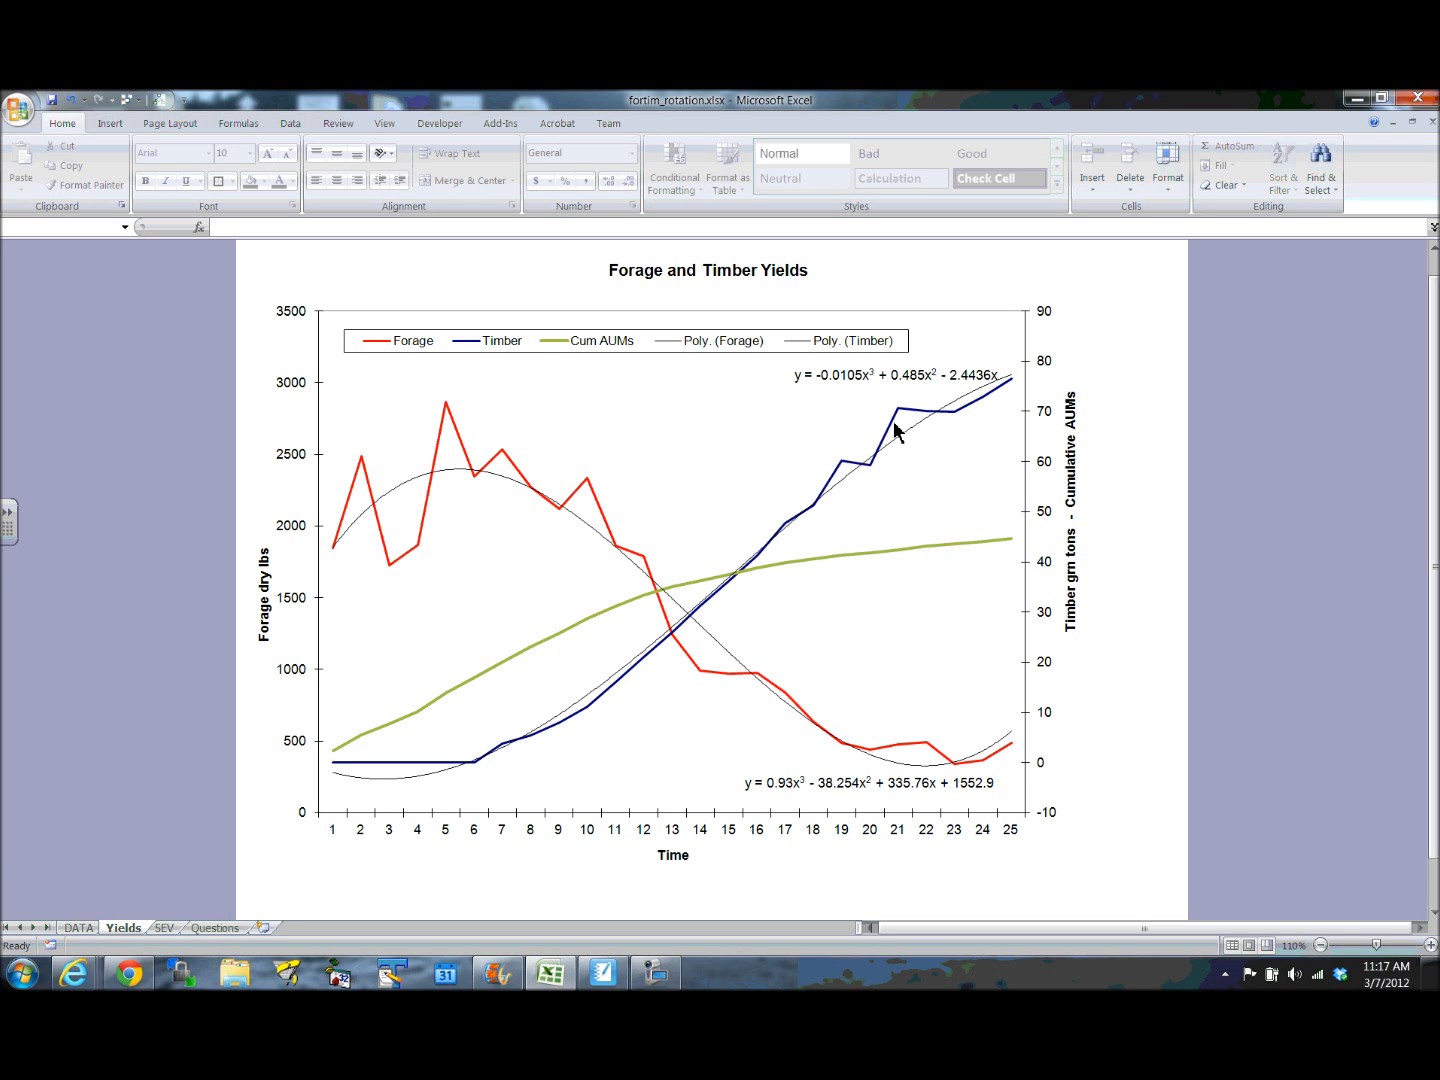
pyautogui.click(82, 930)
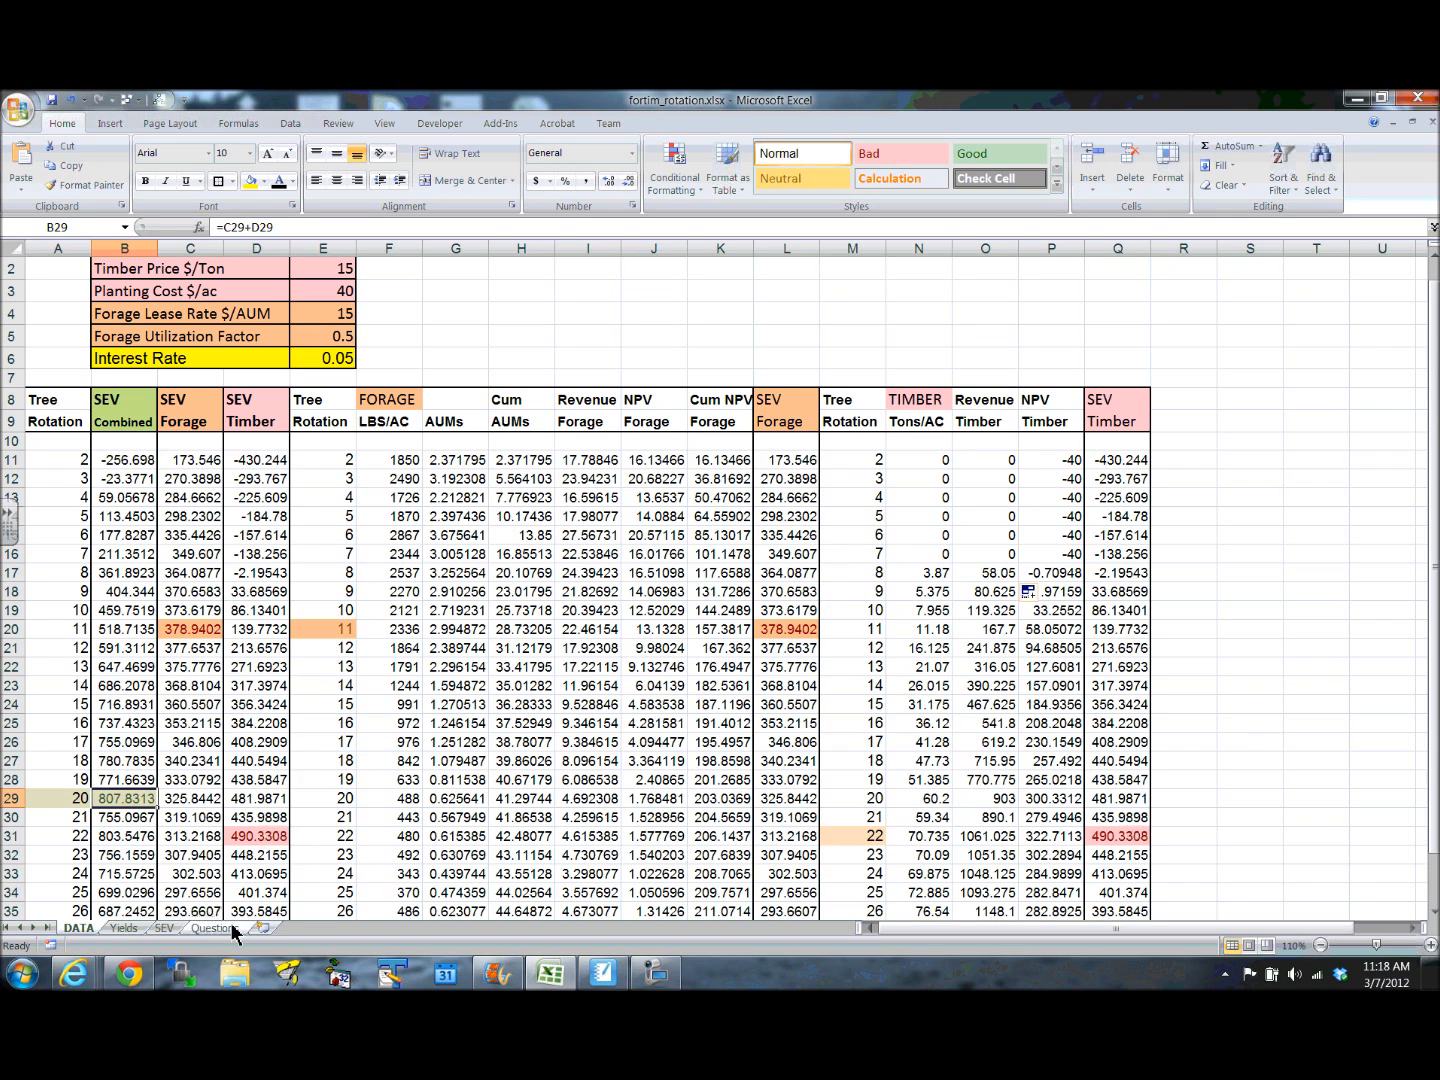
pyautogui.click(167, 931)
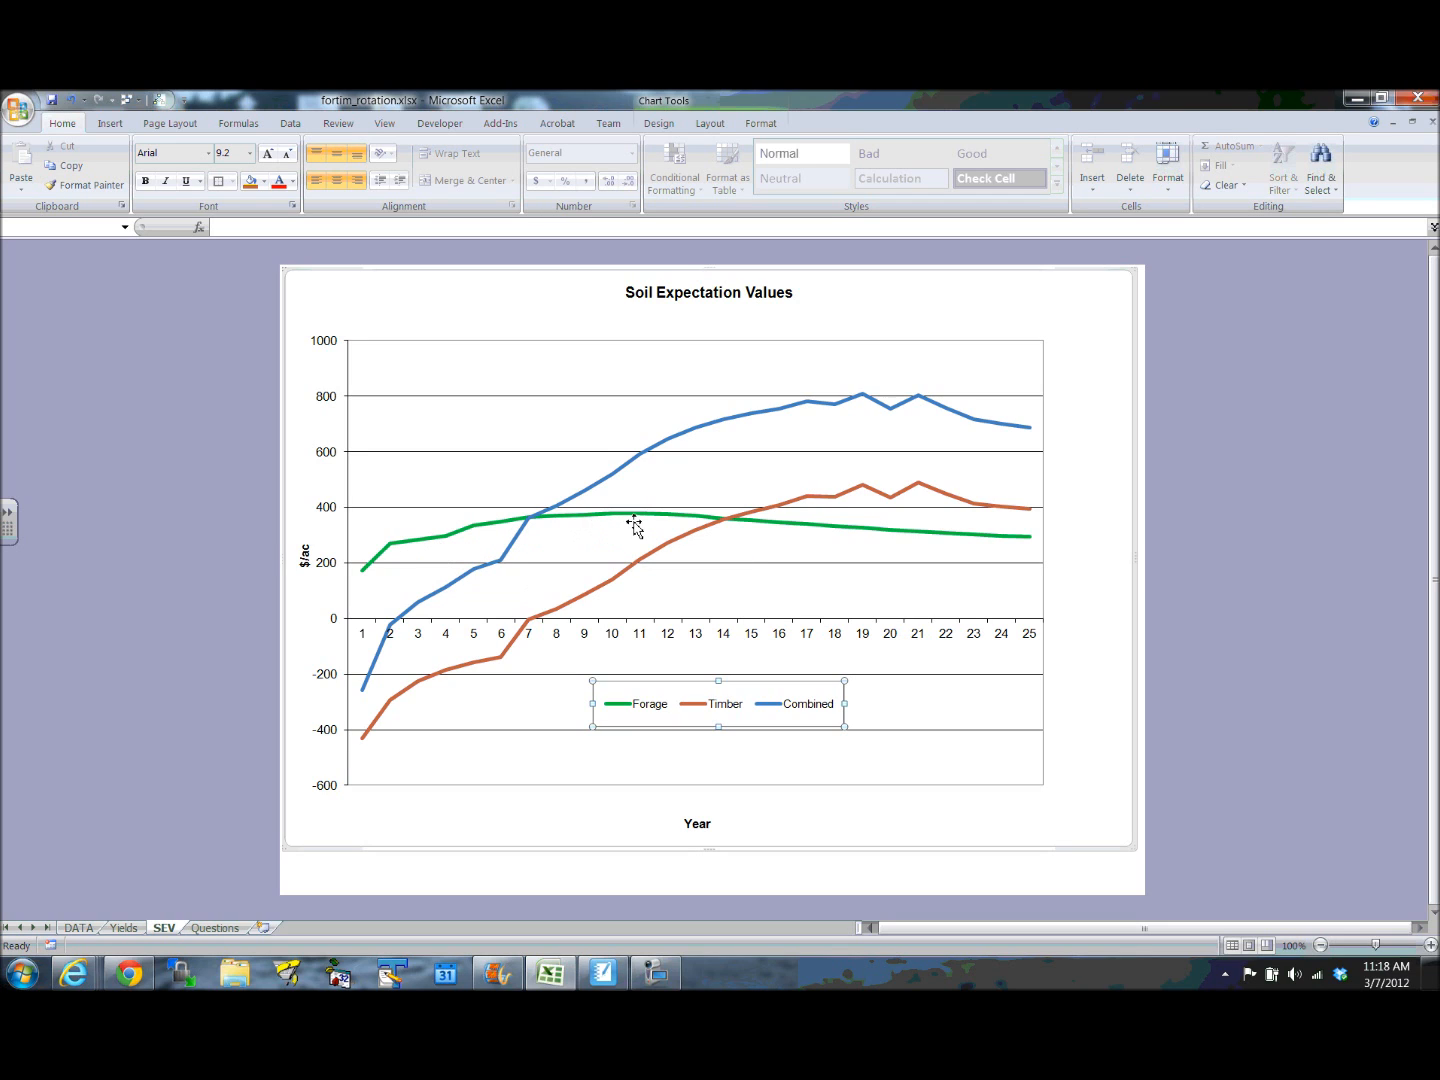
pyautogui.moveTo(635, 518)
pyautogui.moveTo(698, 524)
pyautogui.moveTo(902, 415)
pyautogui.moveTo(808, 409)
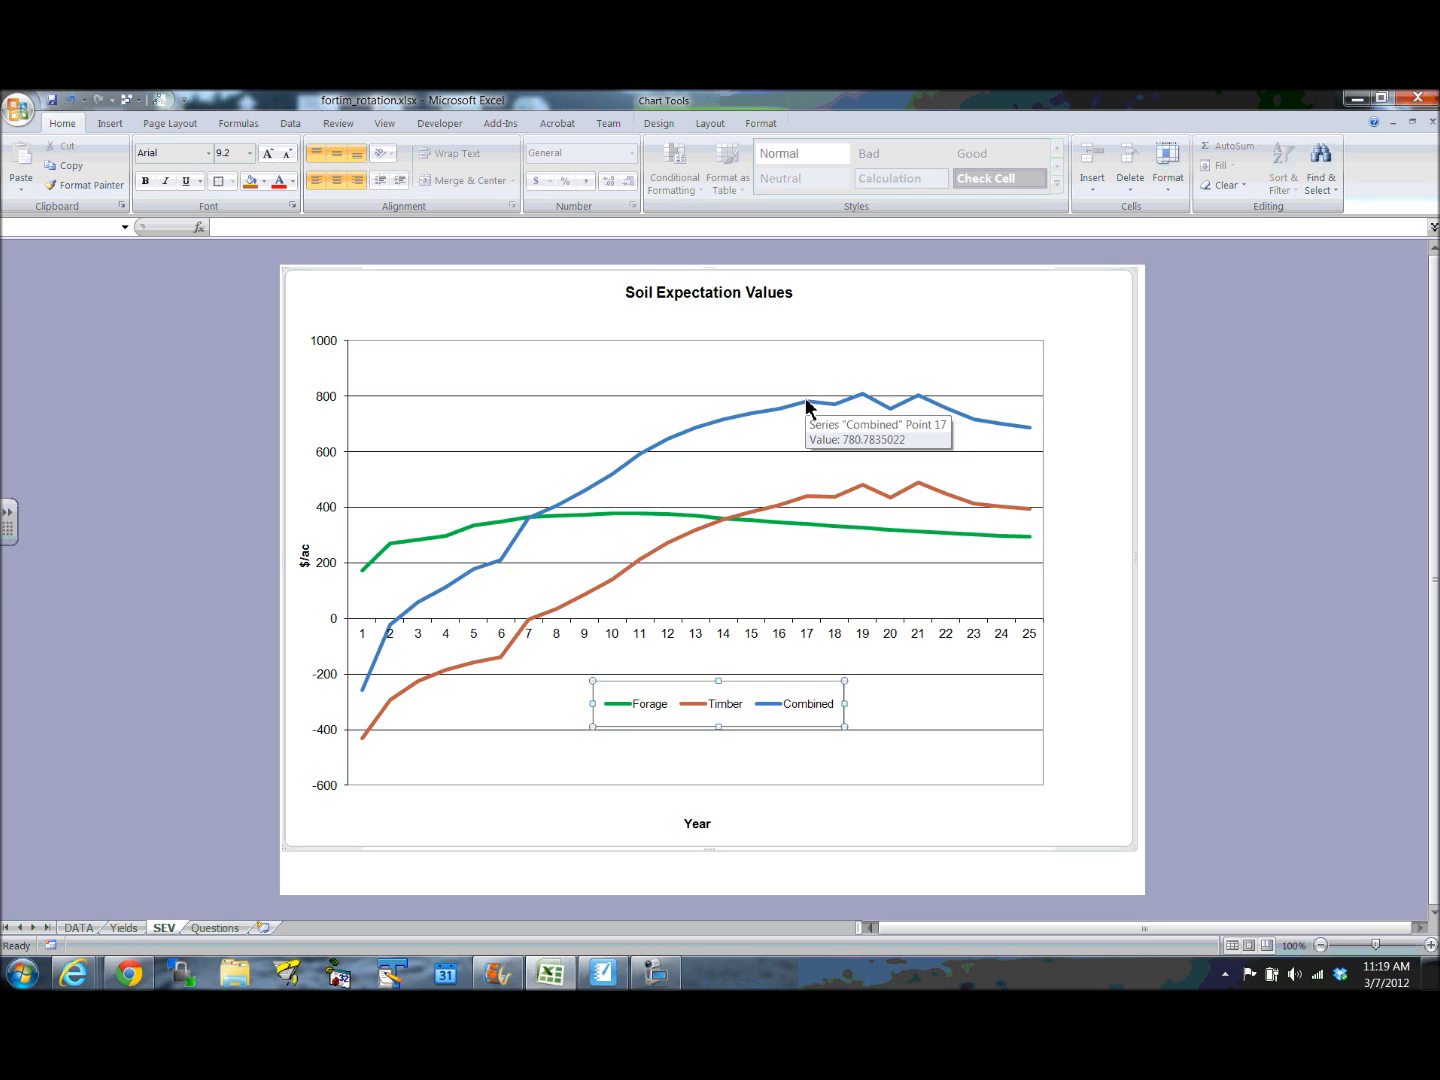
pyautogui.moveTo(950, 410)
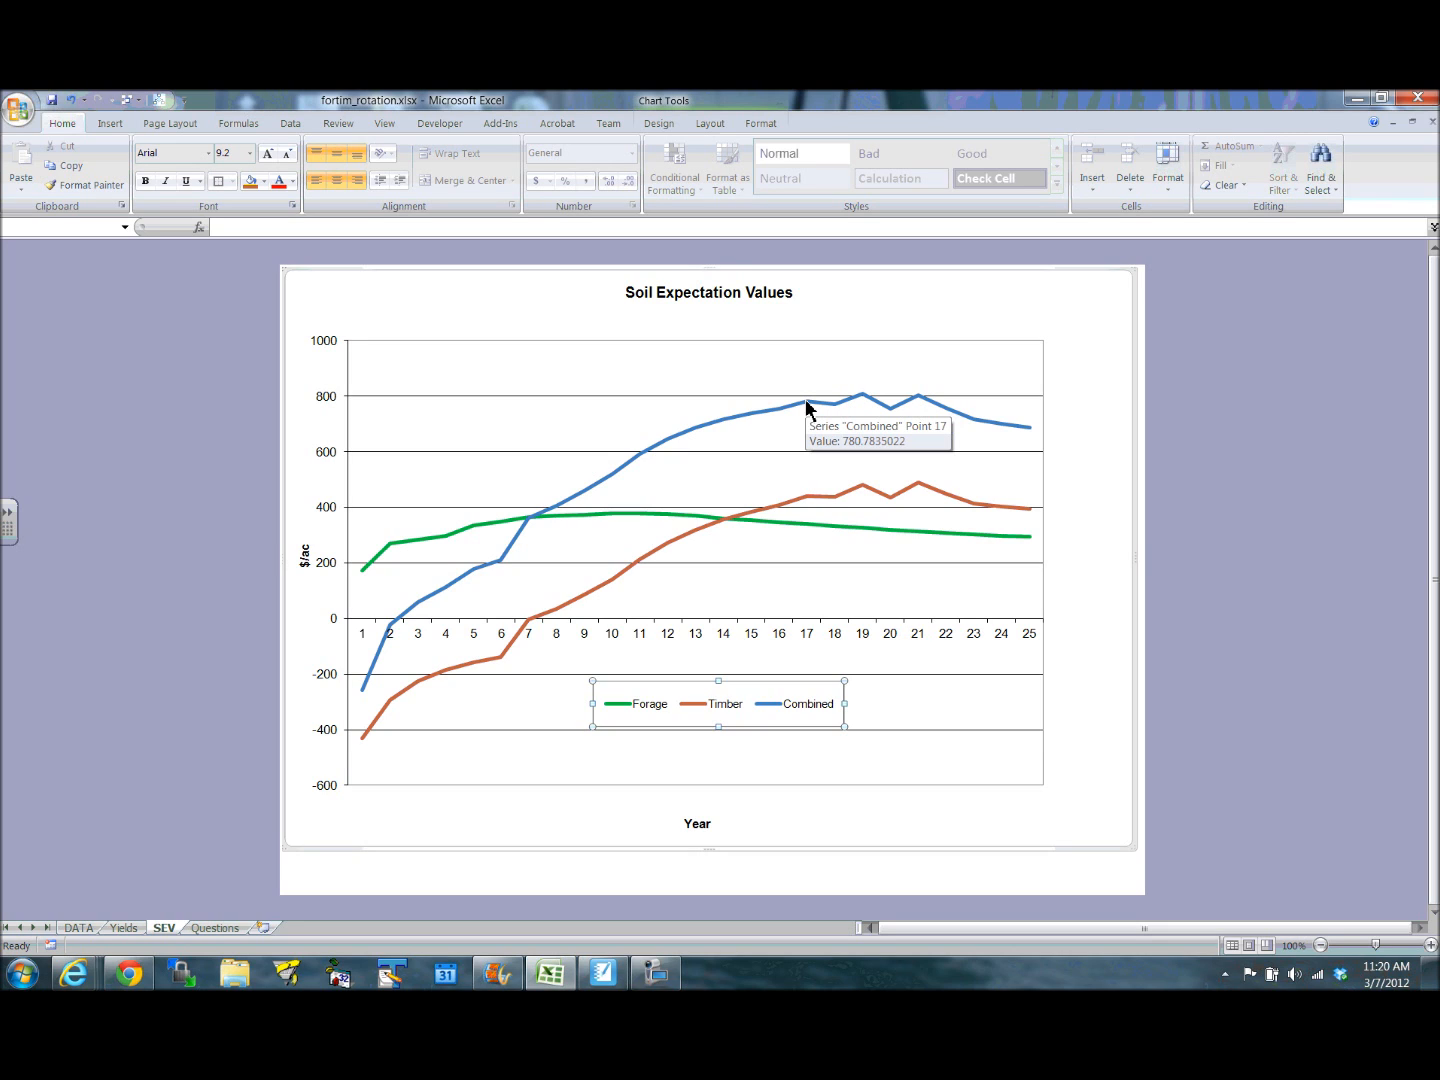
pyautogui.click(577, 337)
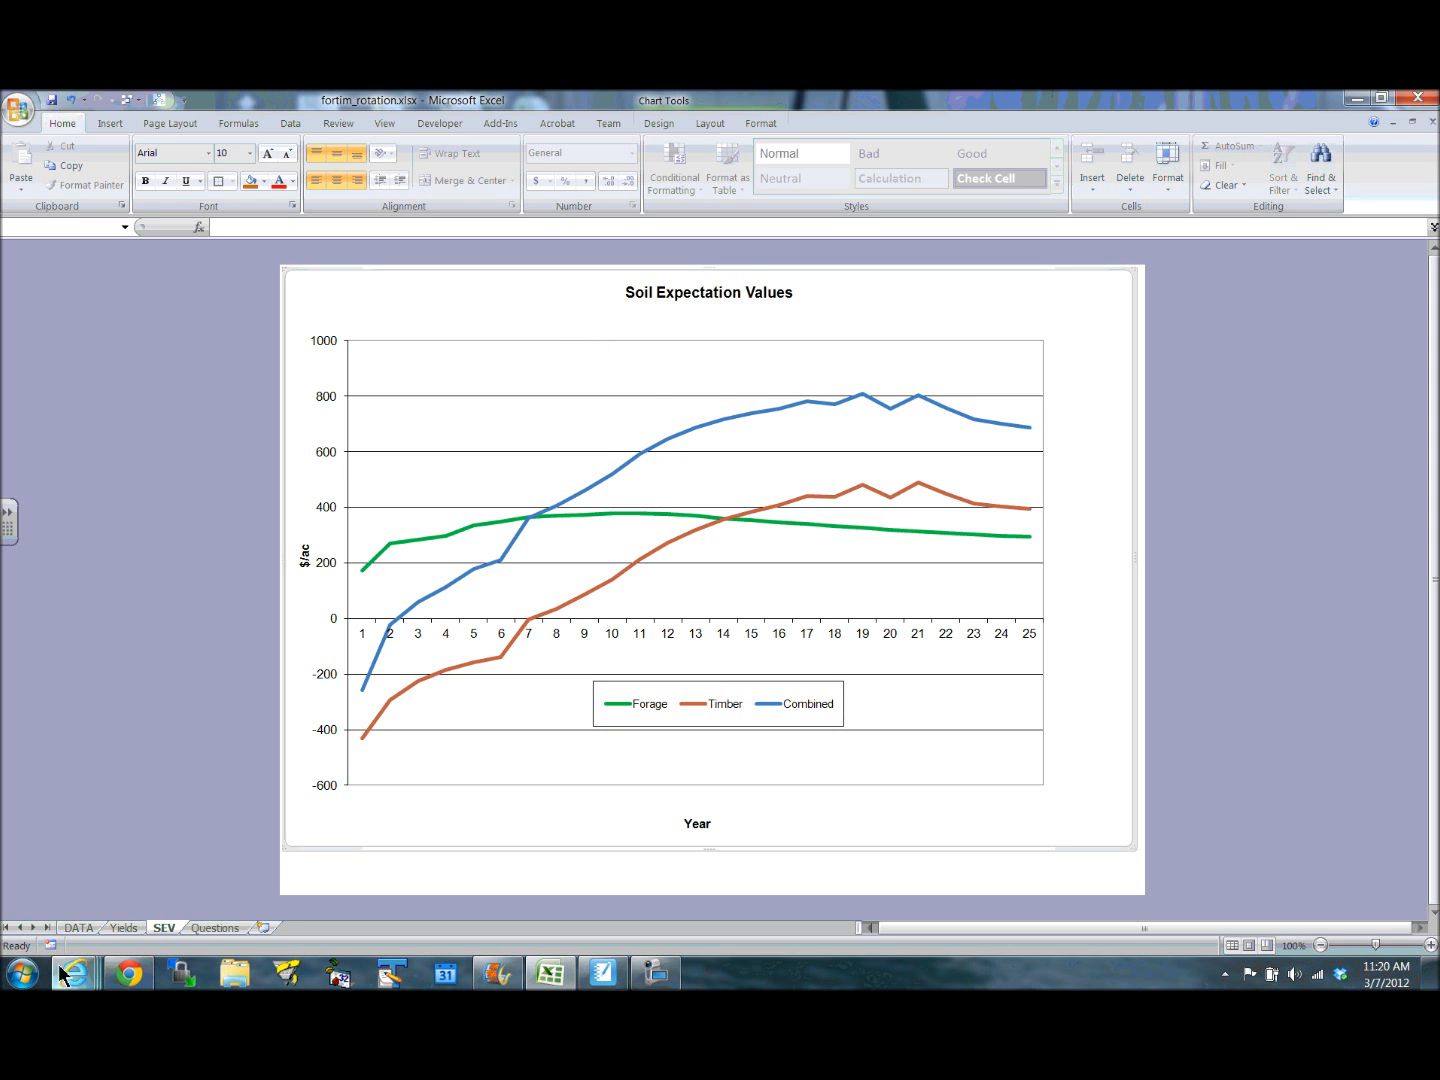
# - Set the Interest Rate in E6 on the DATA sheet to 0.08
pyautogui.click(79, 929)
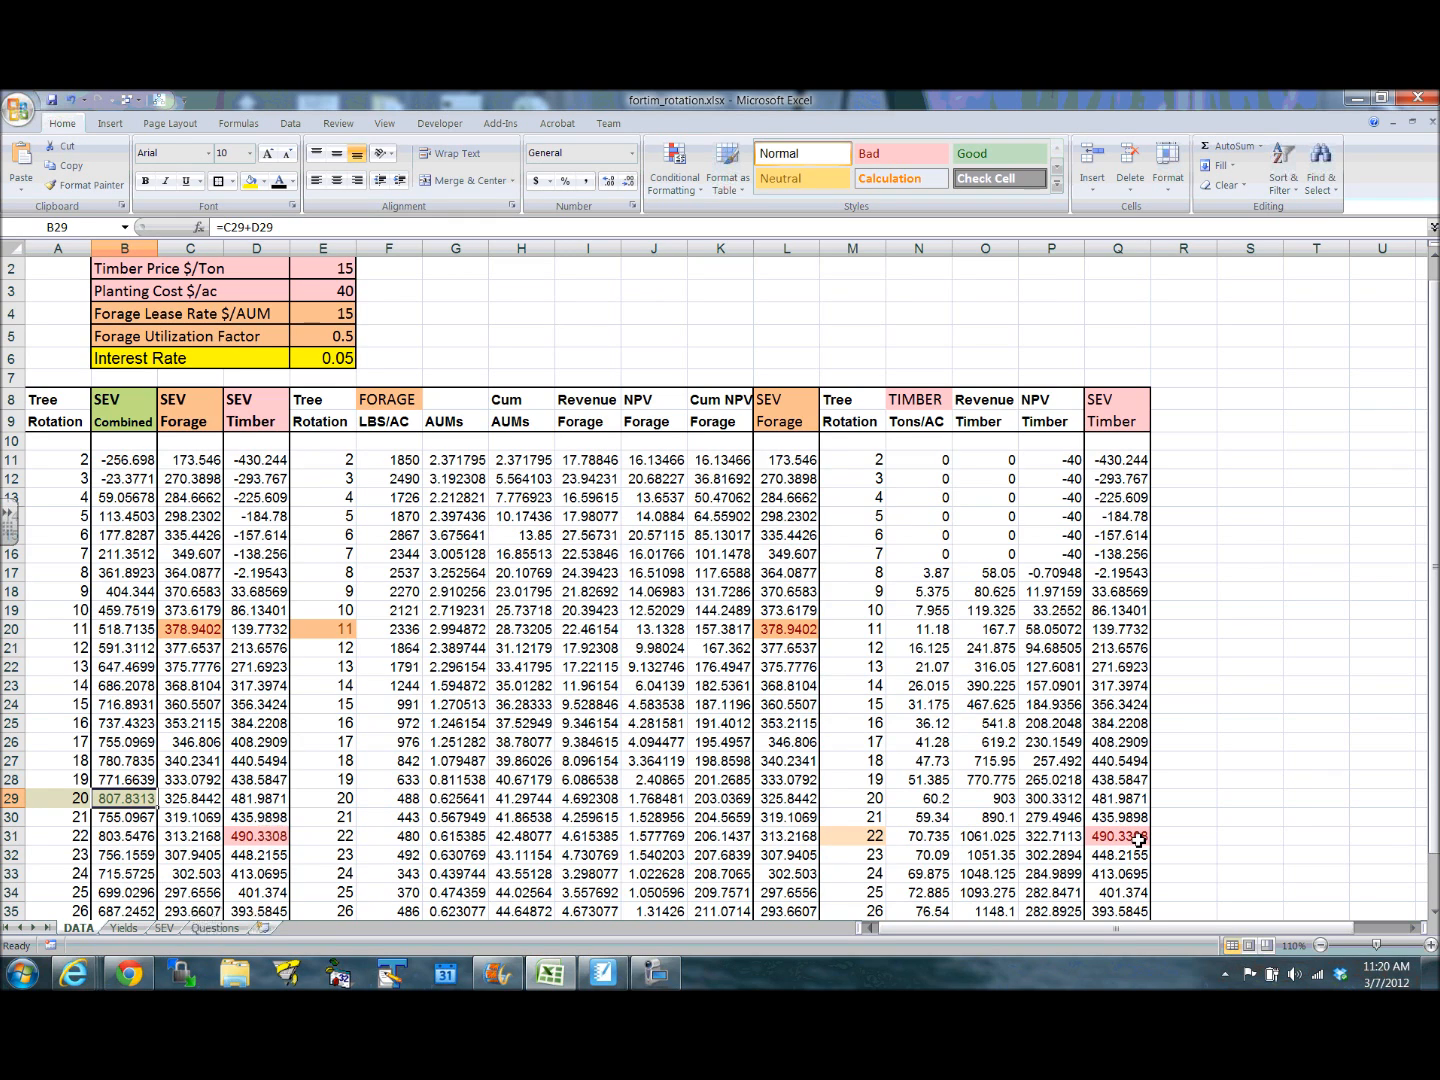
pyautogui.click(323, 340)
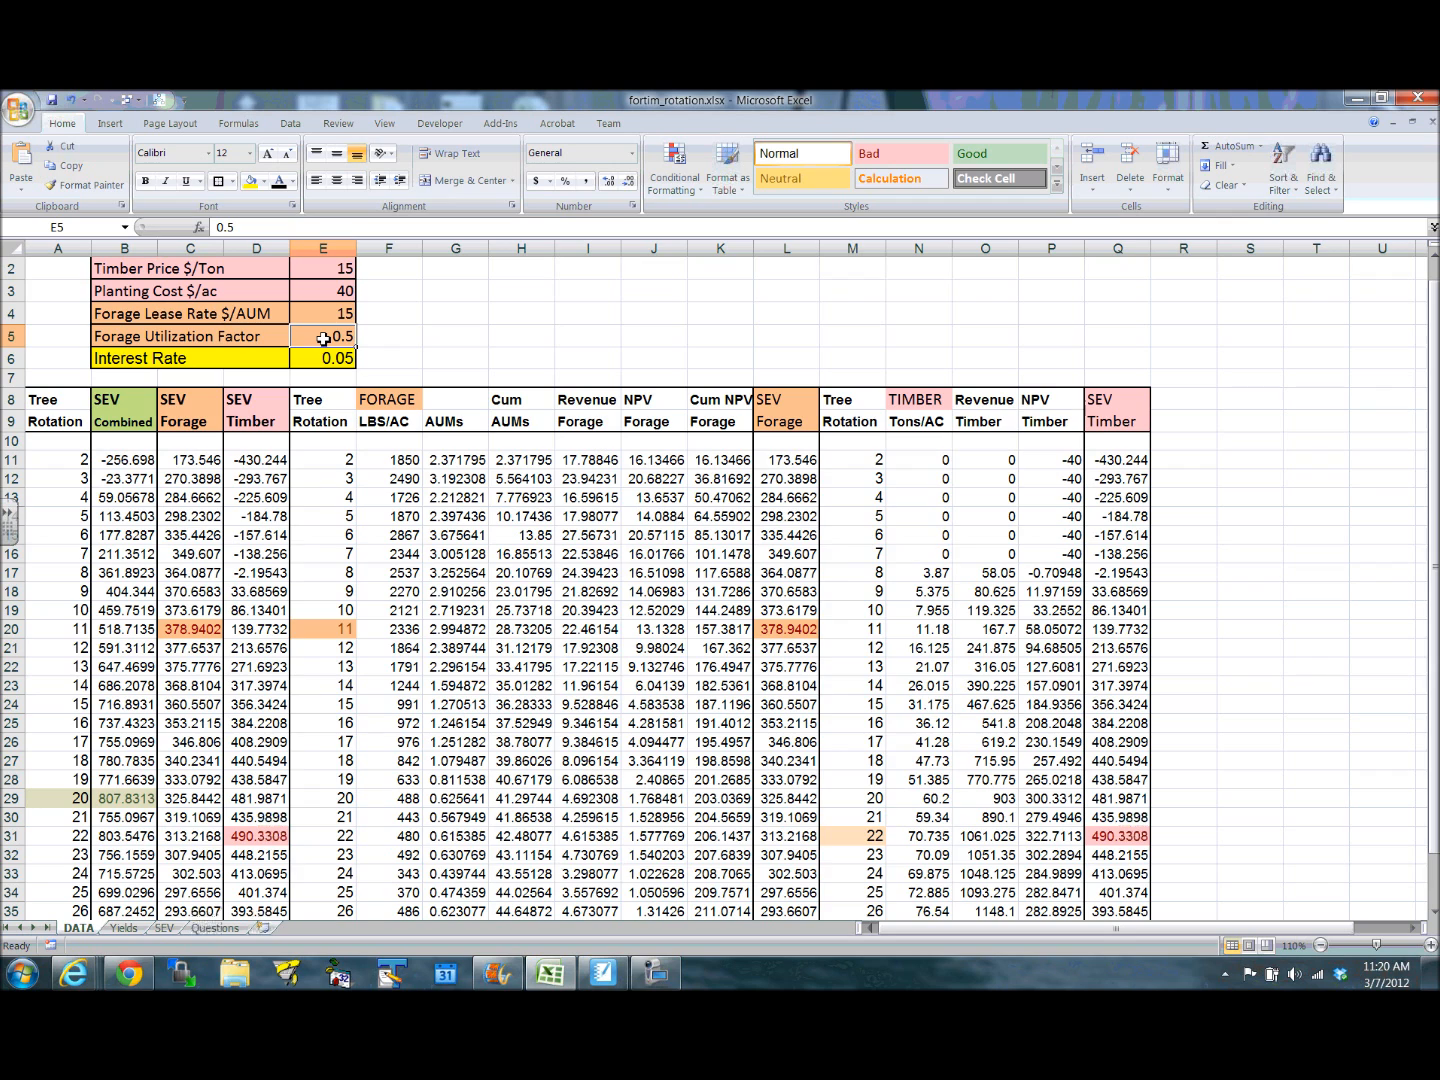
pyautogui.click(325, 358)
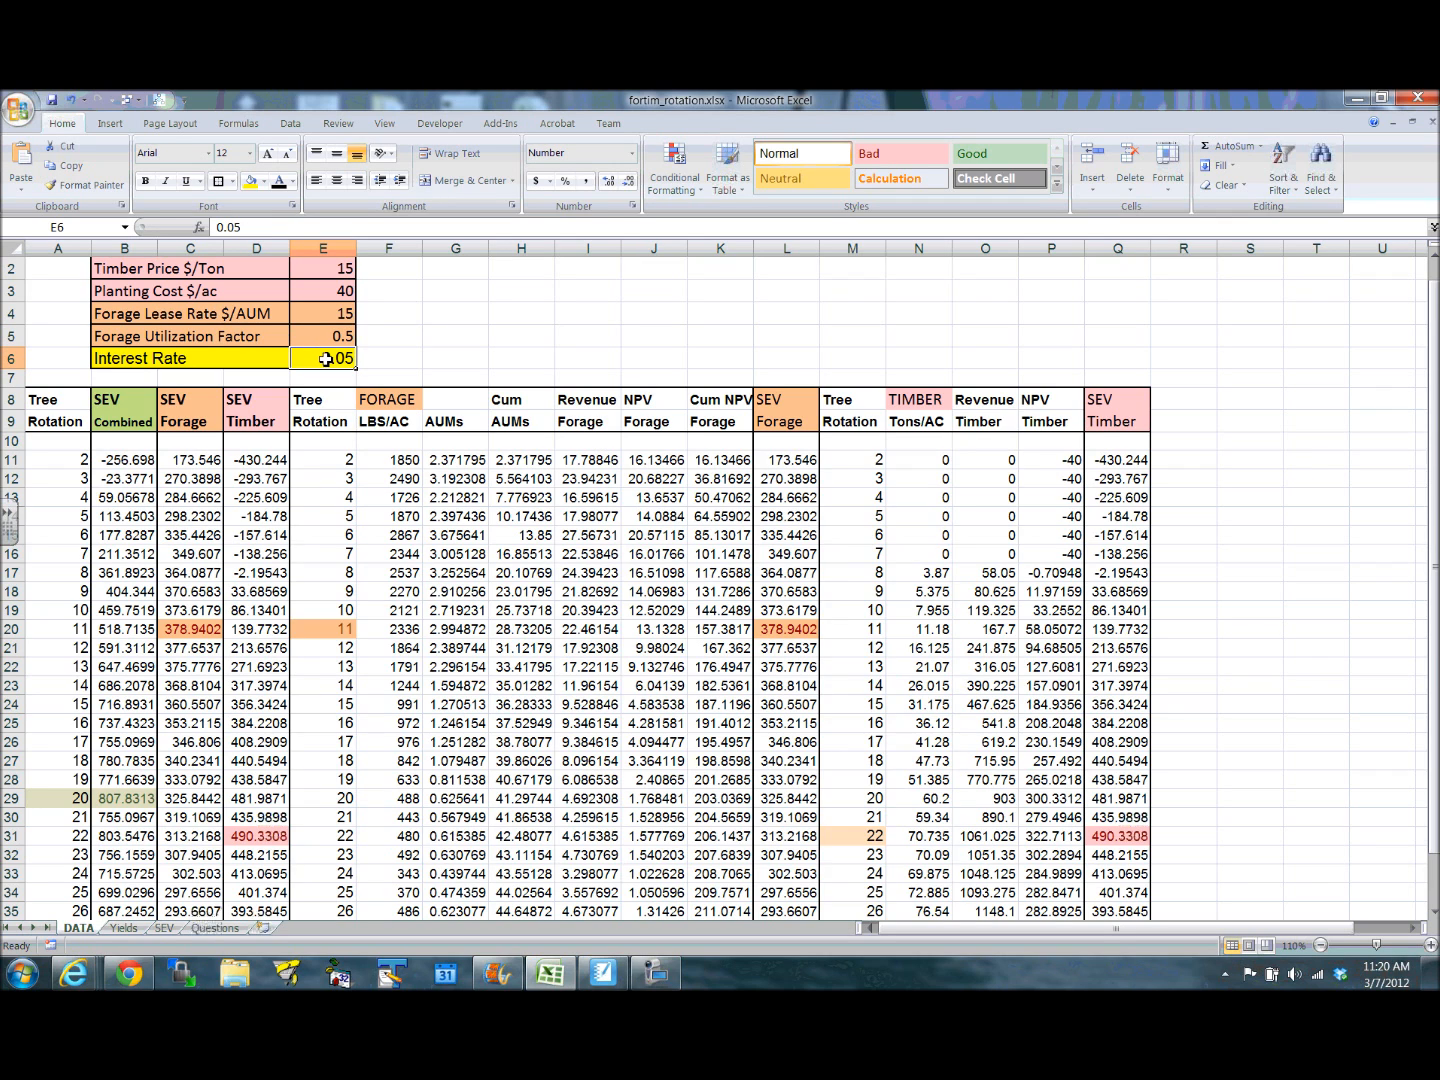
pyautogui.write('.08')
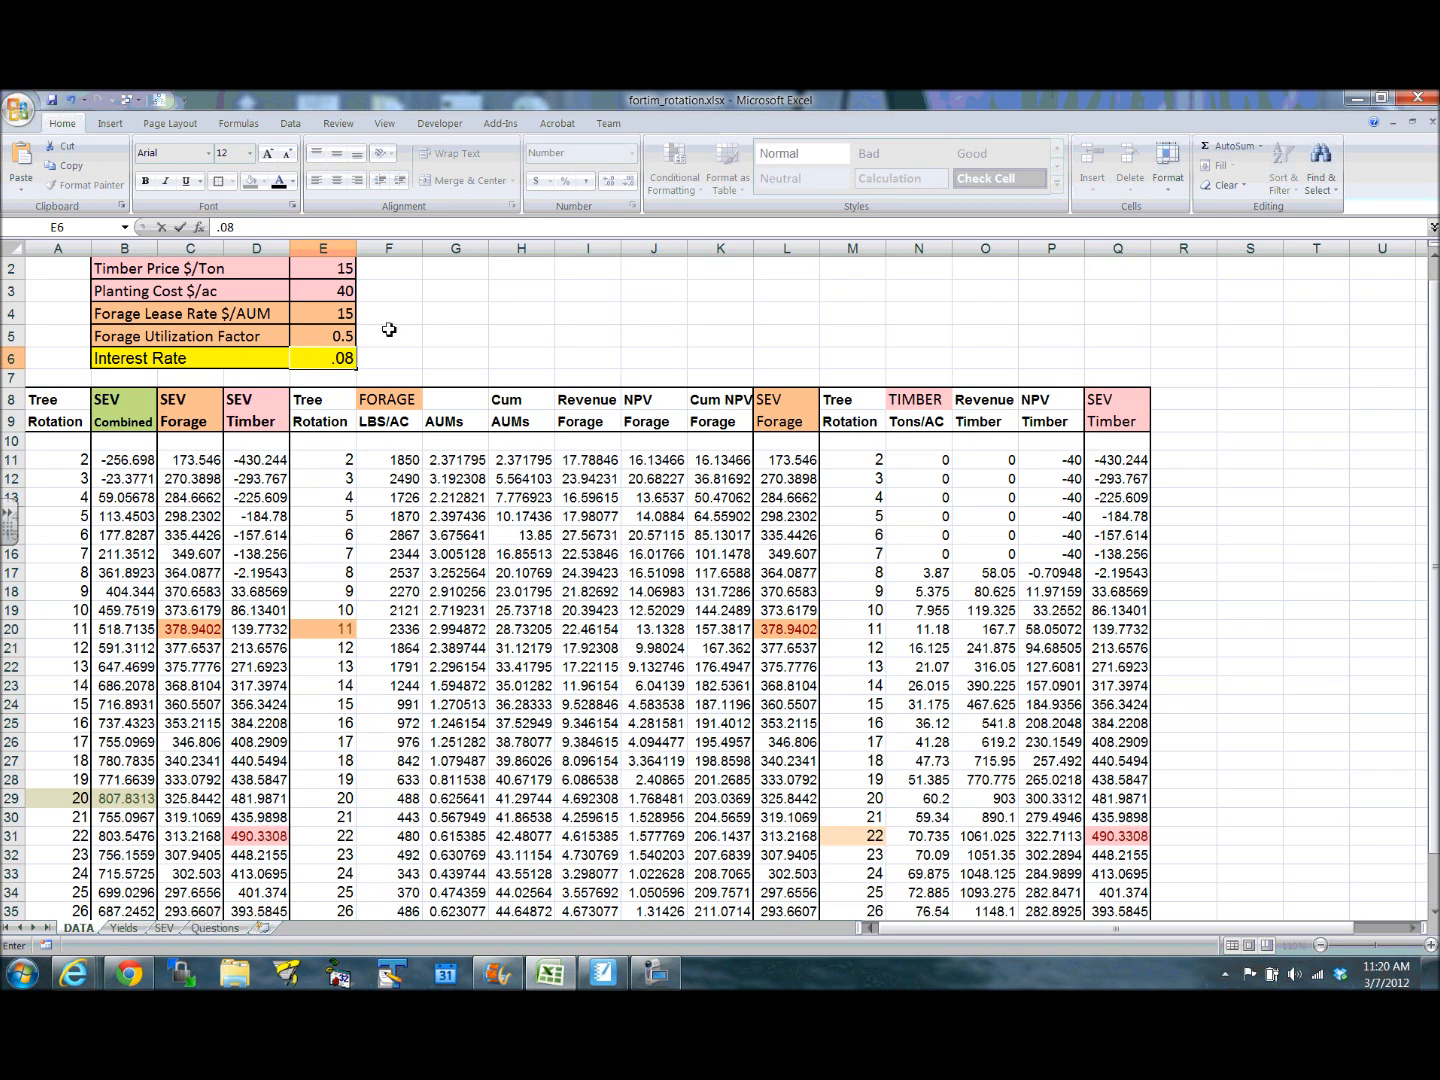
pyautogui.click(430, 313)
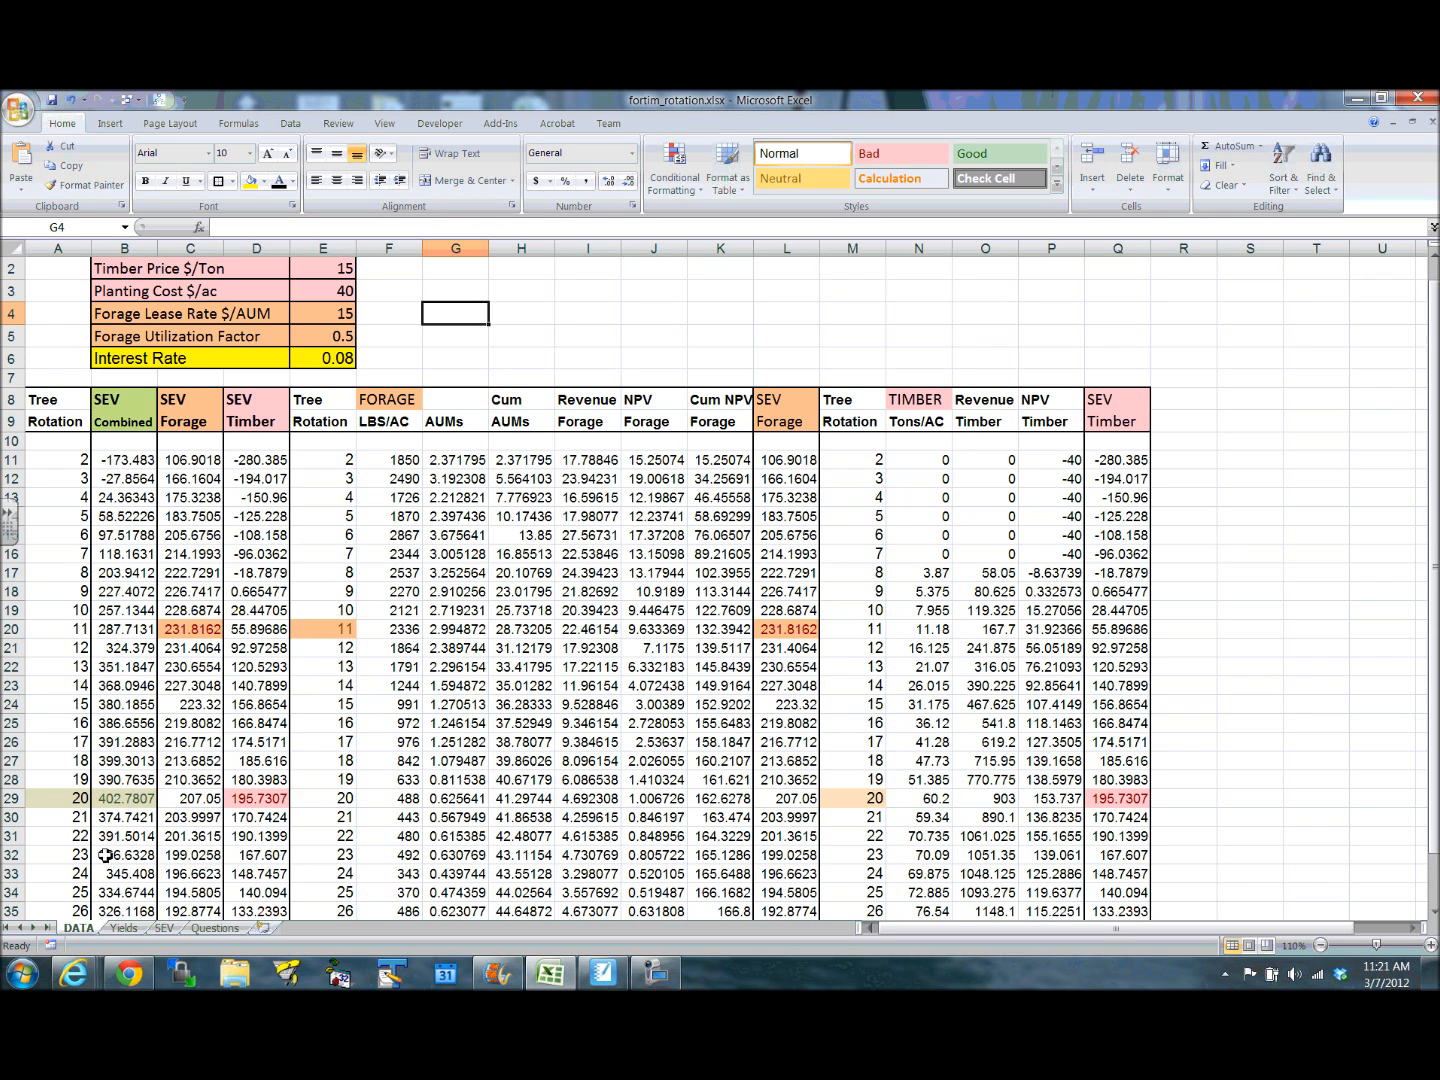
# - Examine the Combined curve around years 17 to 19 on the Soil Expectation Values chart at the 0.08 interest rate
pyautogui.click(164, 928)
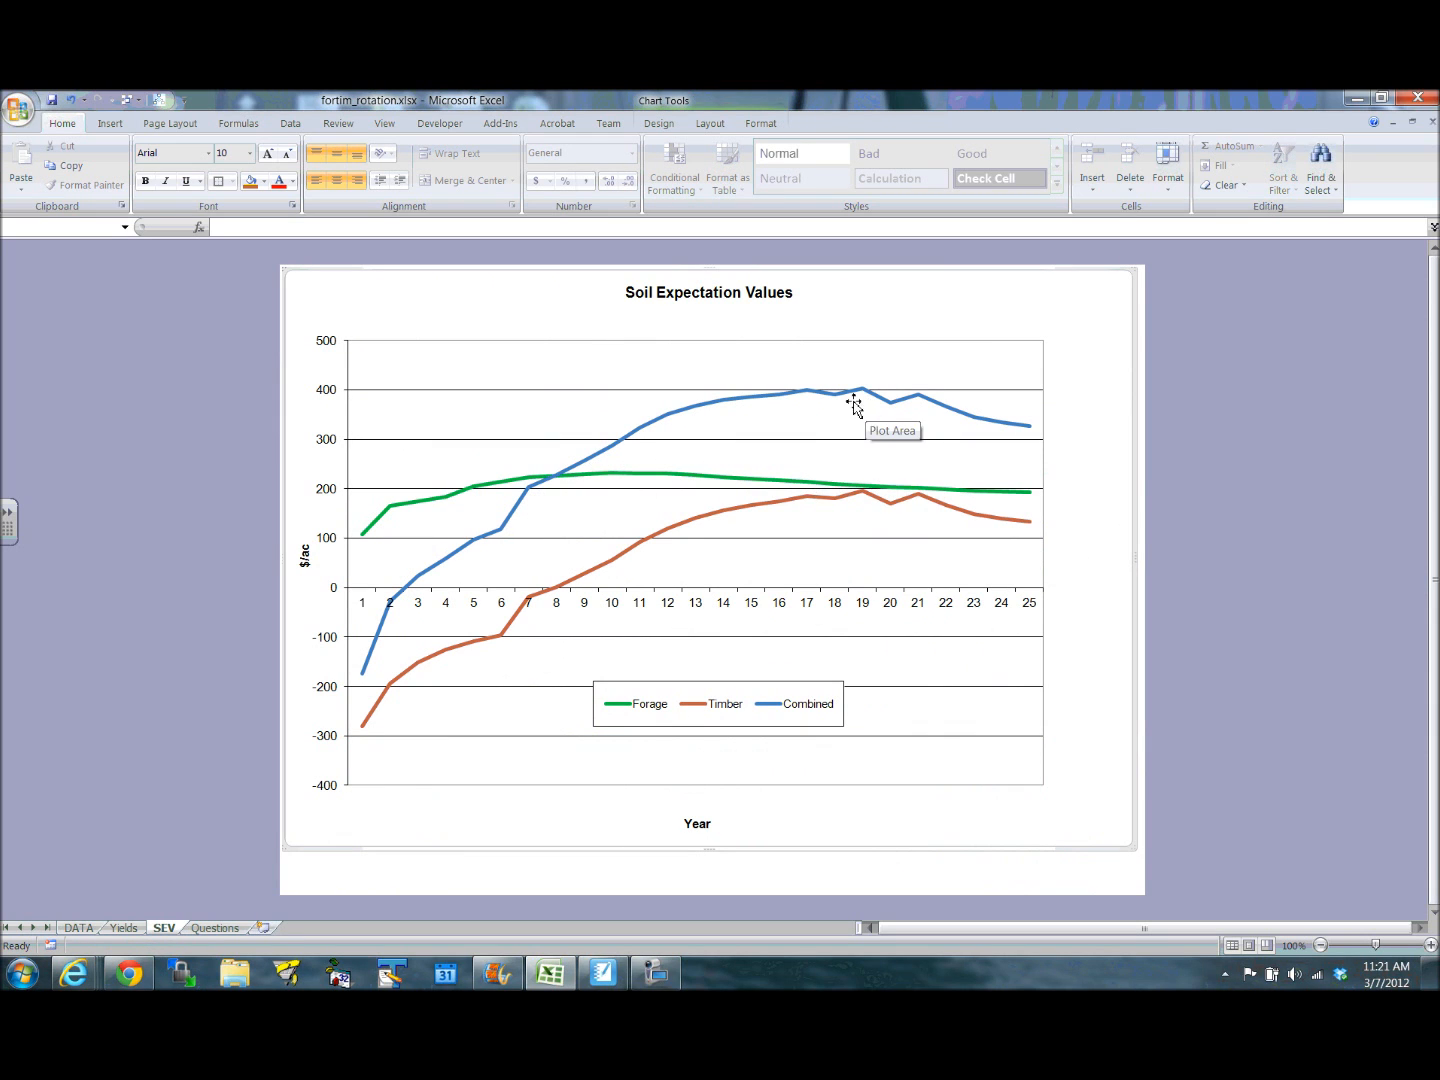
pyautogui.moveTo(861, 401)
pyautogui.moveTo(811, 398)
# - Set the Interest Rate in E6 on the DATA sheet to 0.04 and show the Soil Expectation Values chart
pyautogui.click(85, 928)
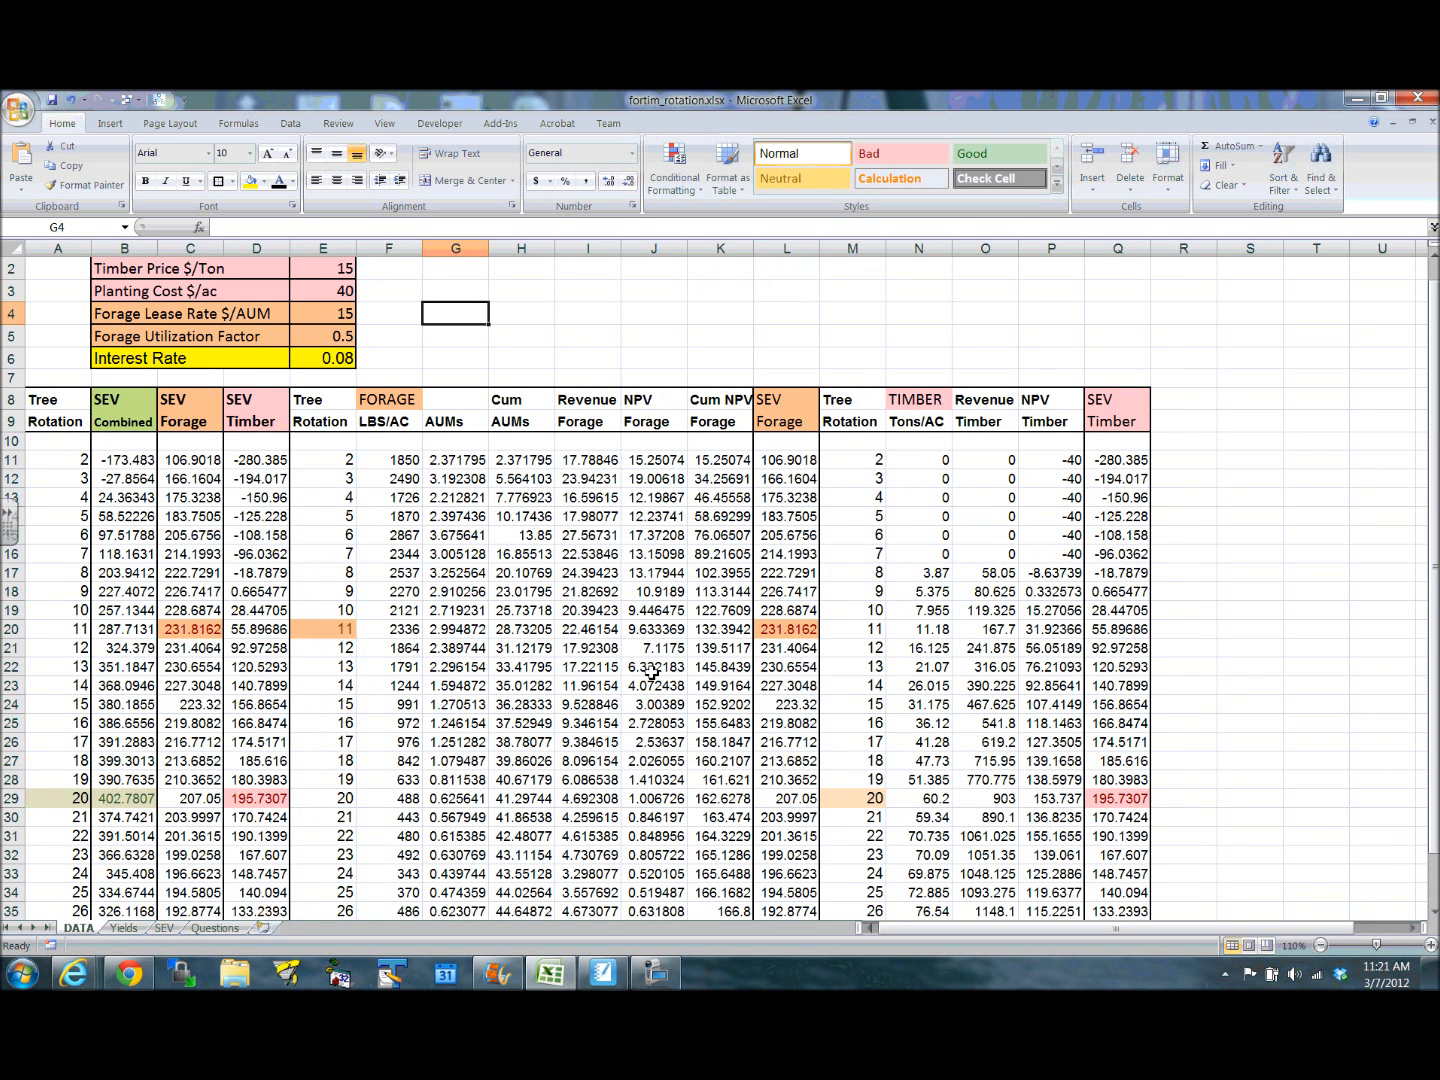
pyautogui.click(327, 360)
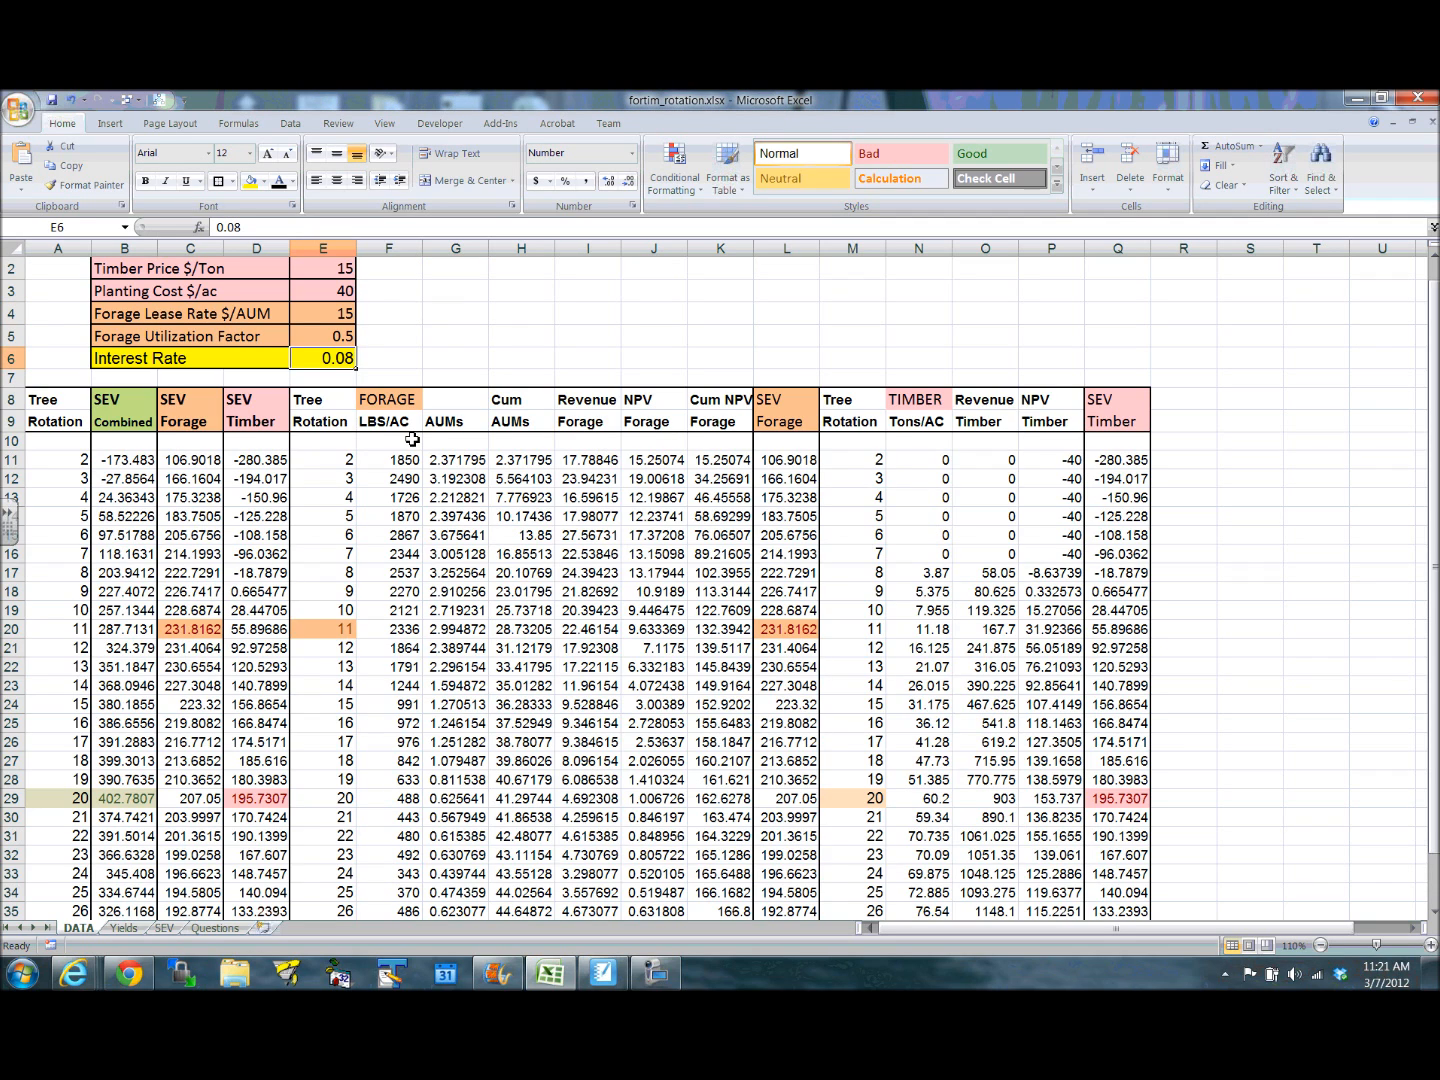
pyautogui.write('.')
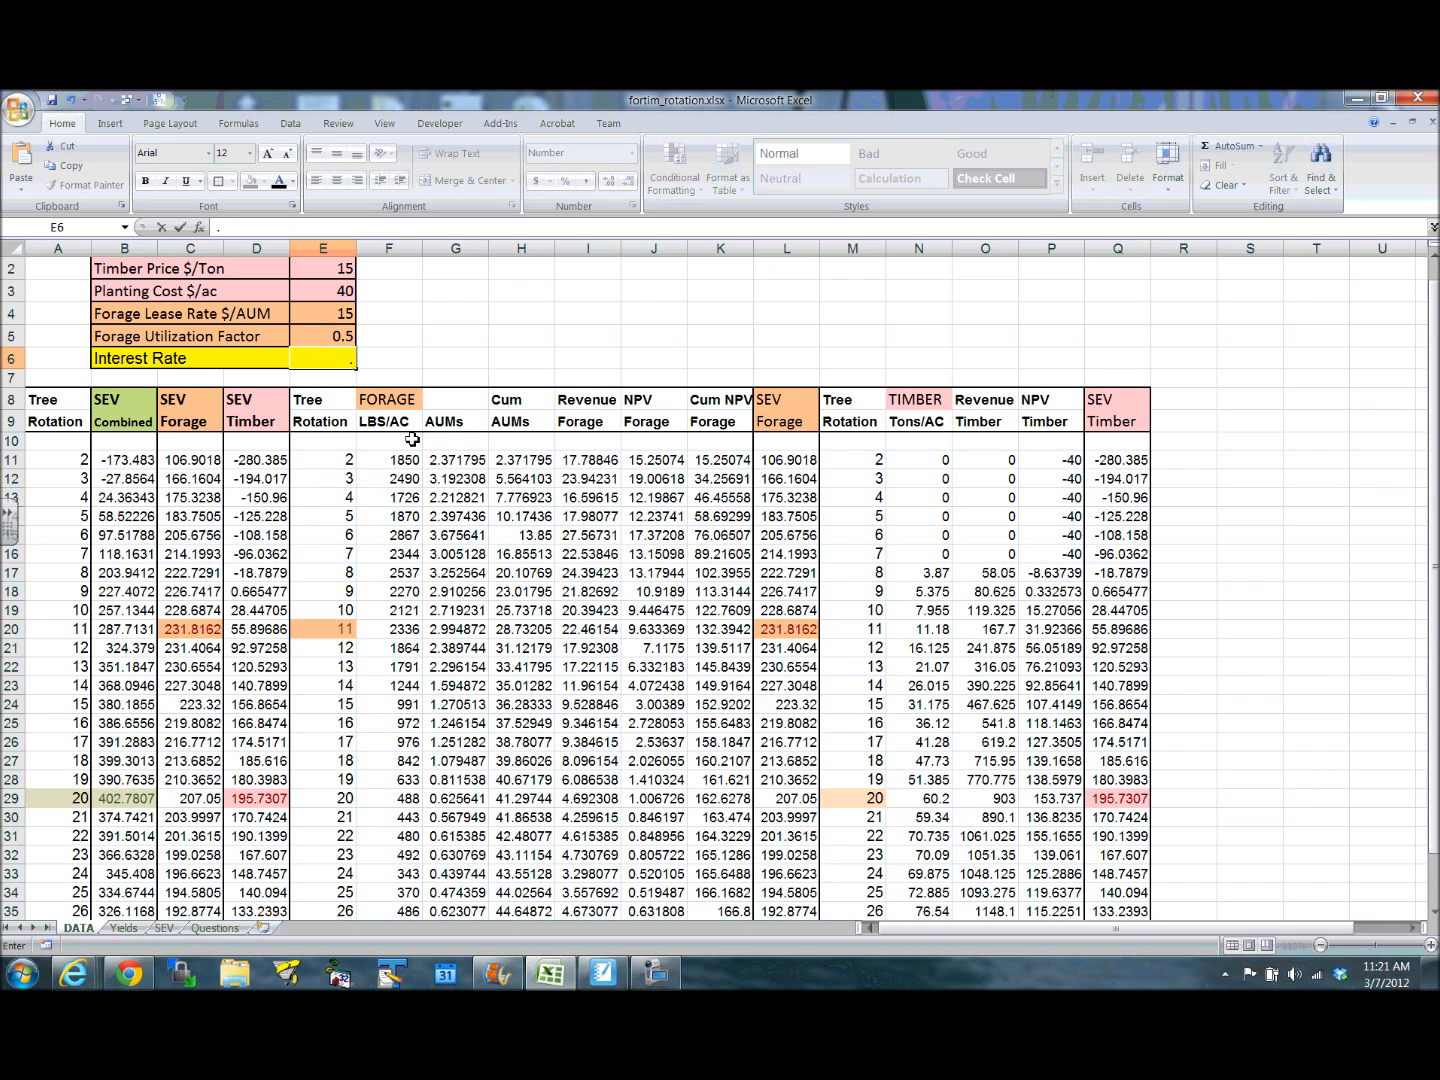
pyautogui.write('04')
pyautogui.click(499, 358)
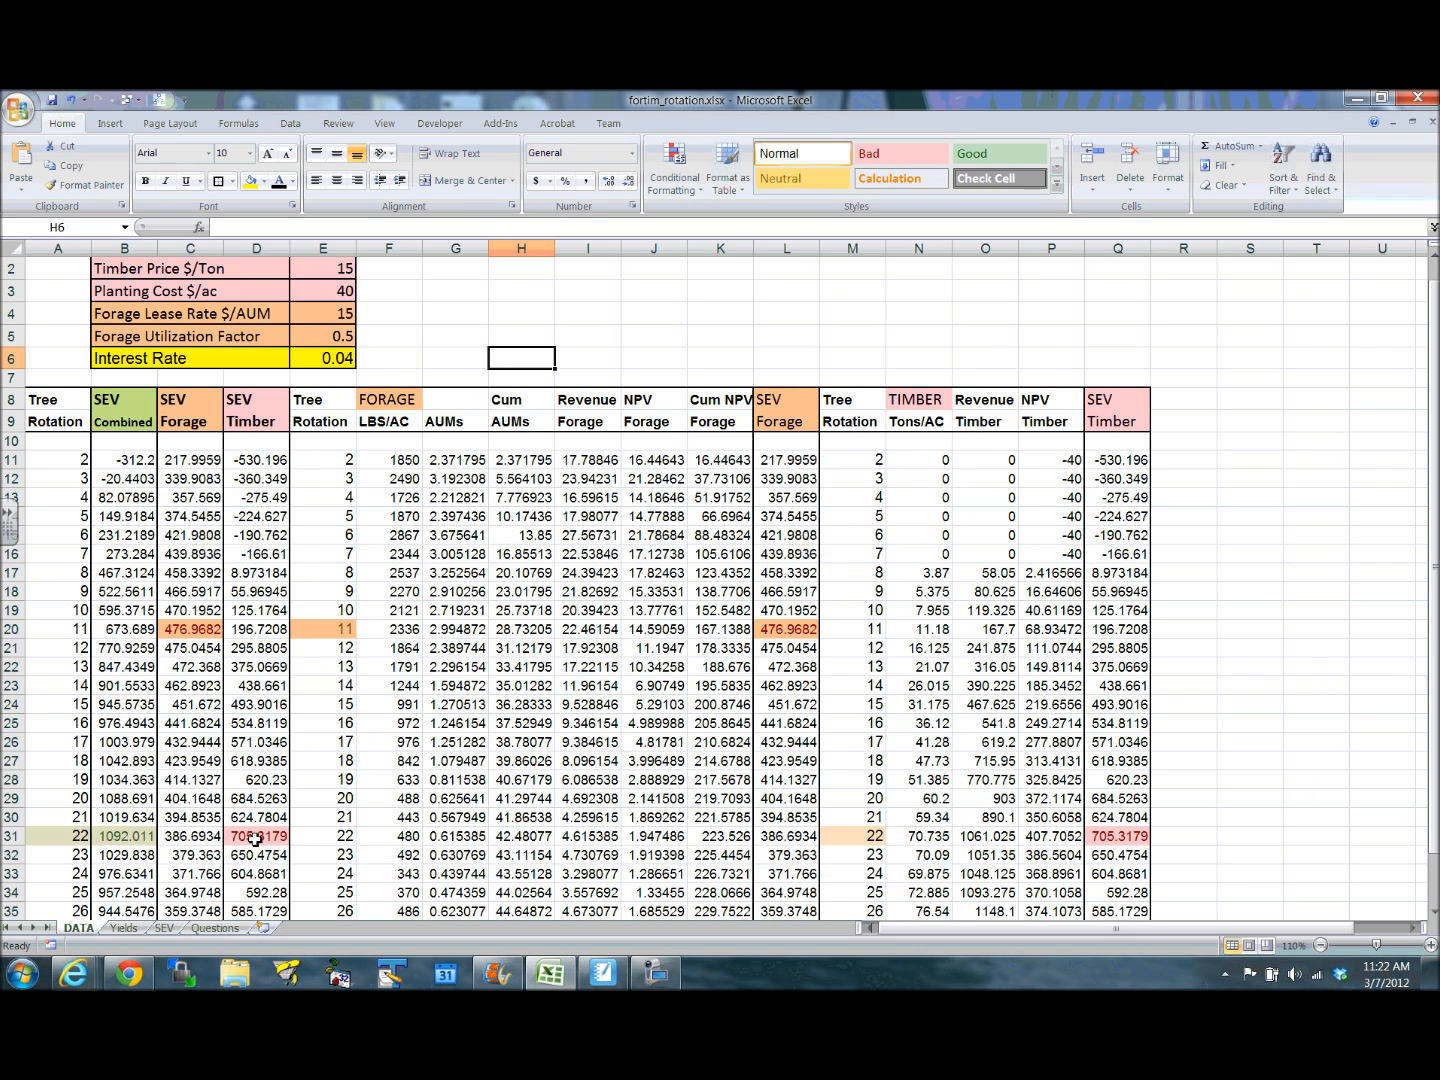
pyautogui.click(164, 928)
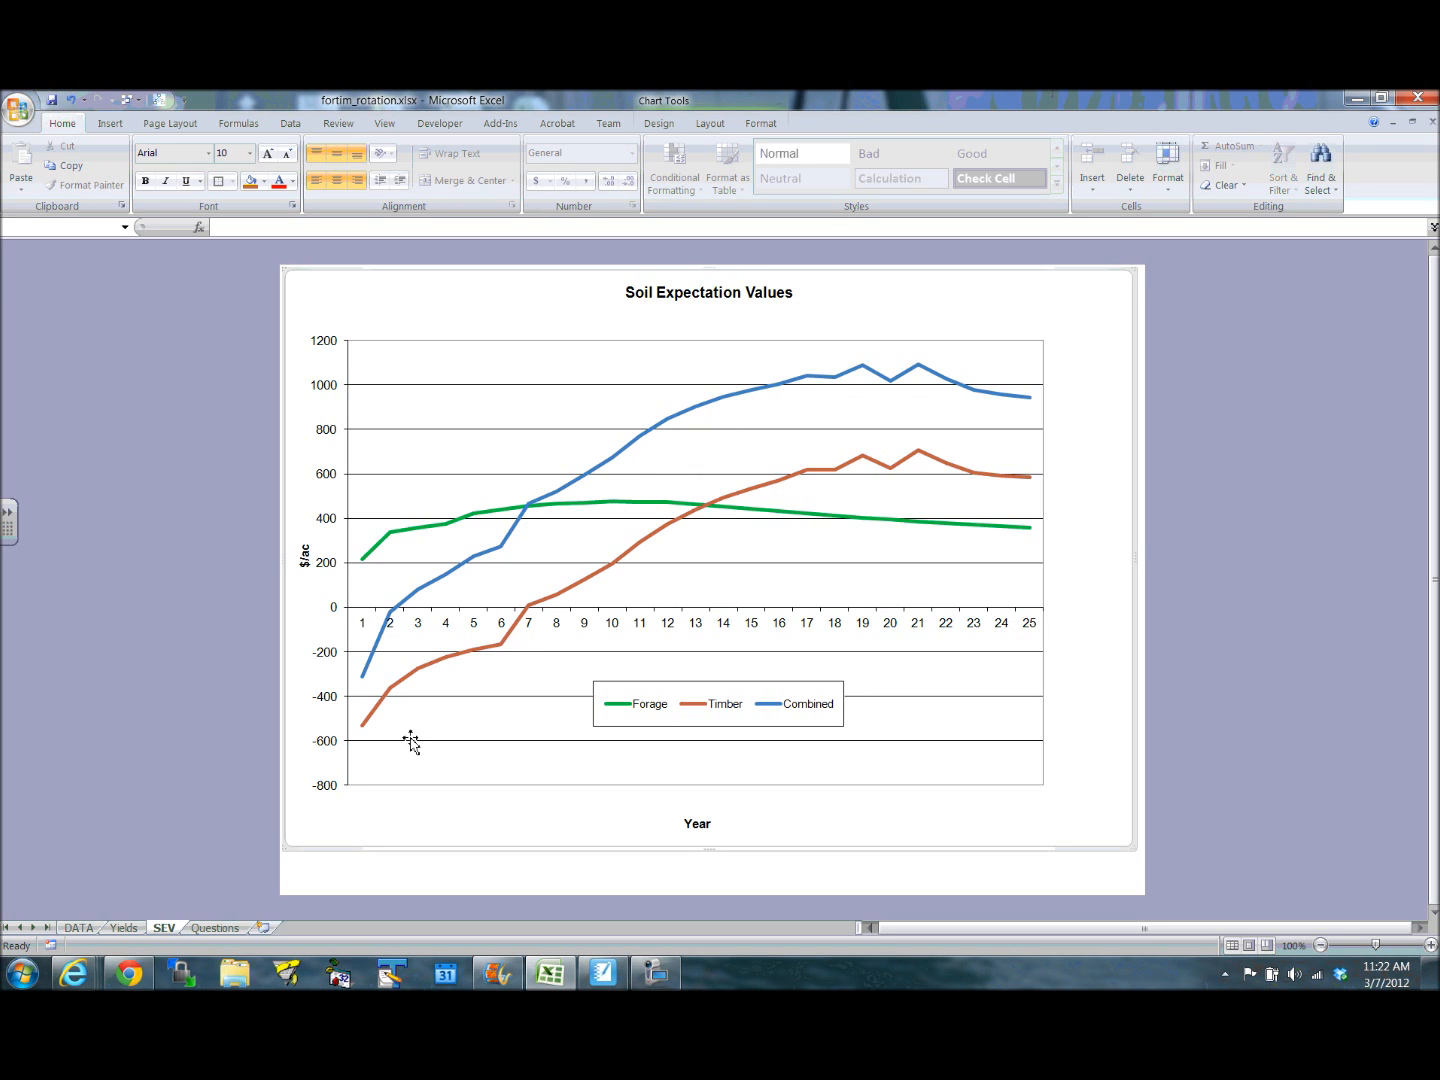
# - Set the Forage Lease Rate $/AUM in E4 on the DATA sheet to 40 and select the rotation 2 forage yield in F11
pyautogui.click(77, 928)
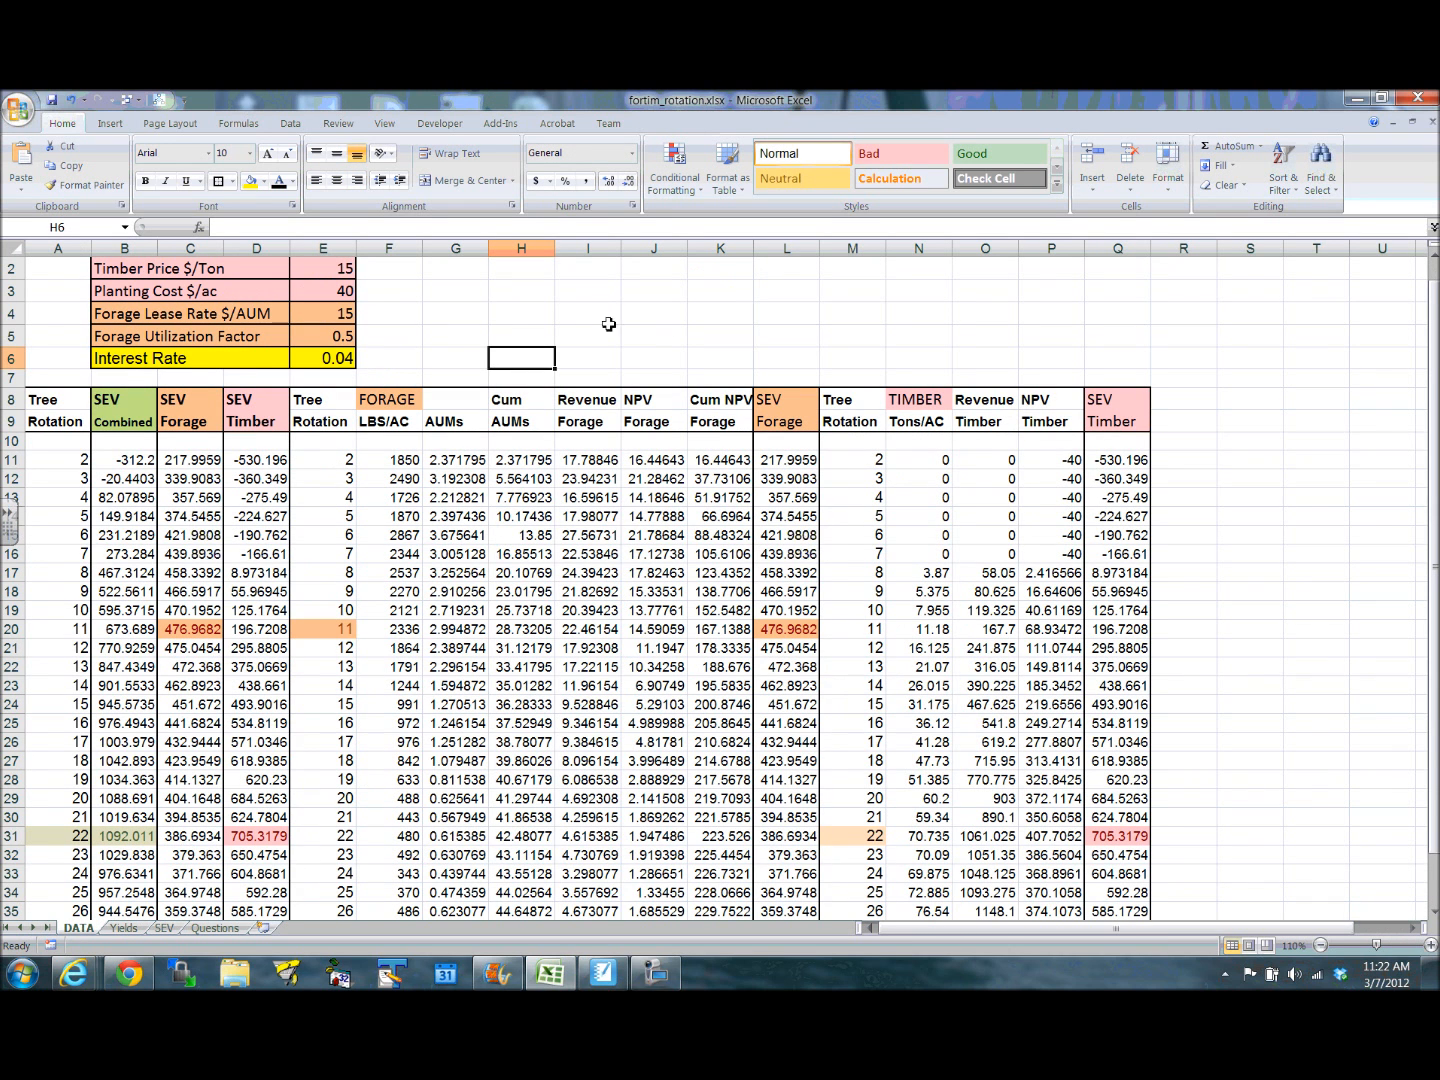
pyautogui.click(328, 314)
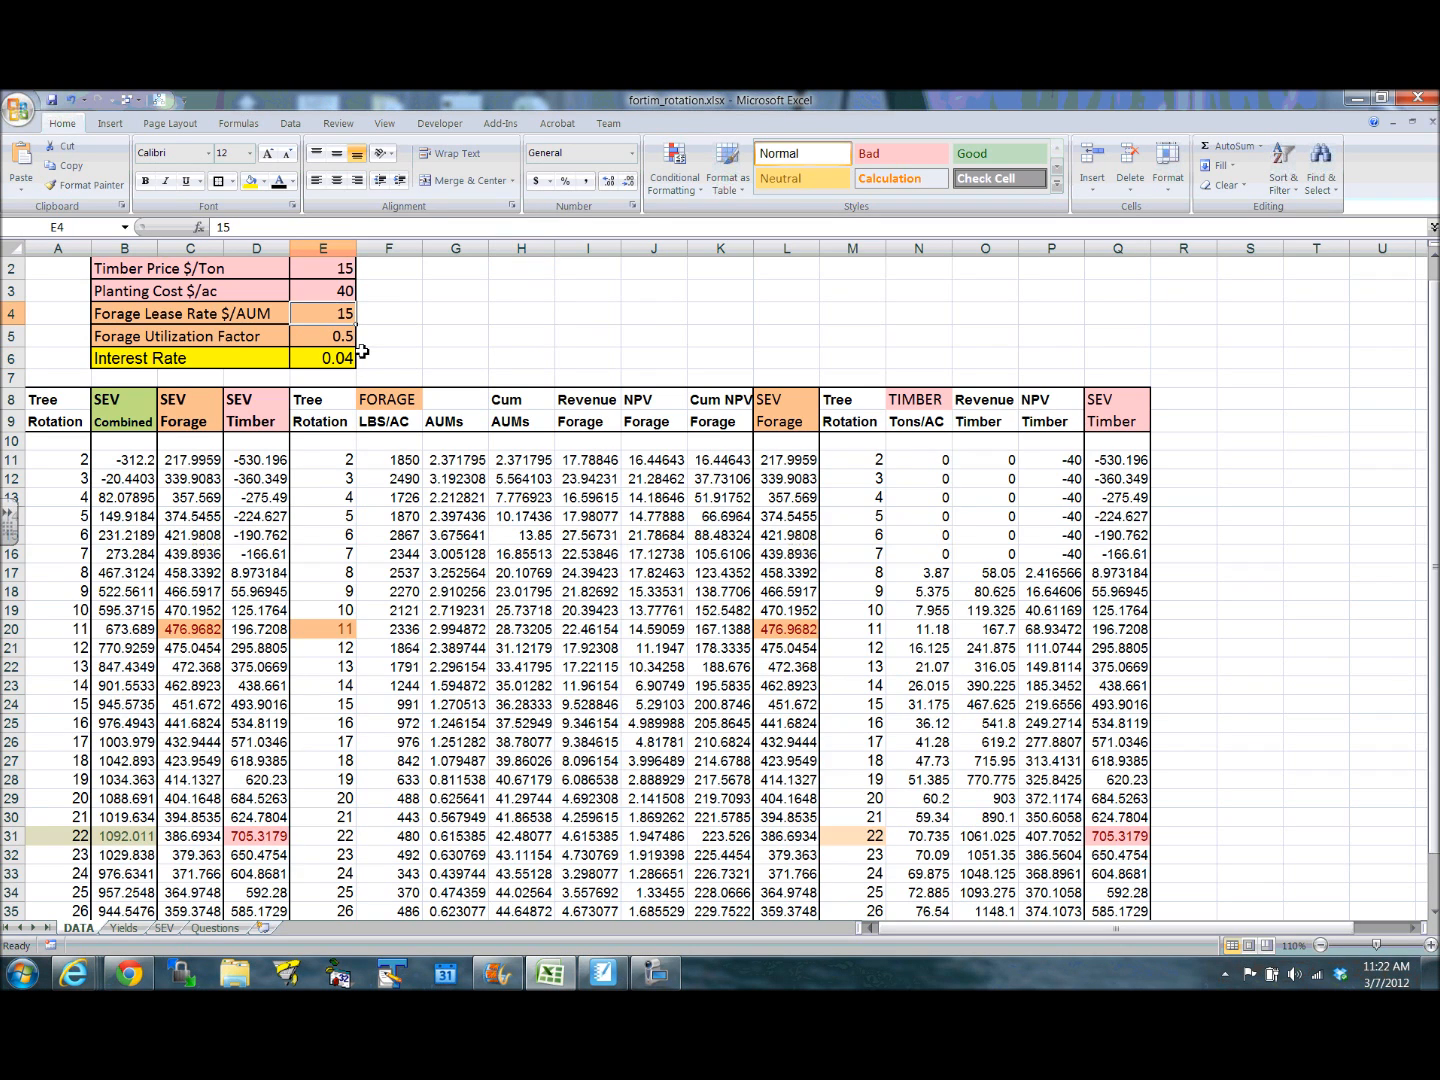
pyautogui.write('4')
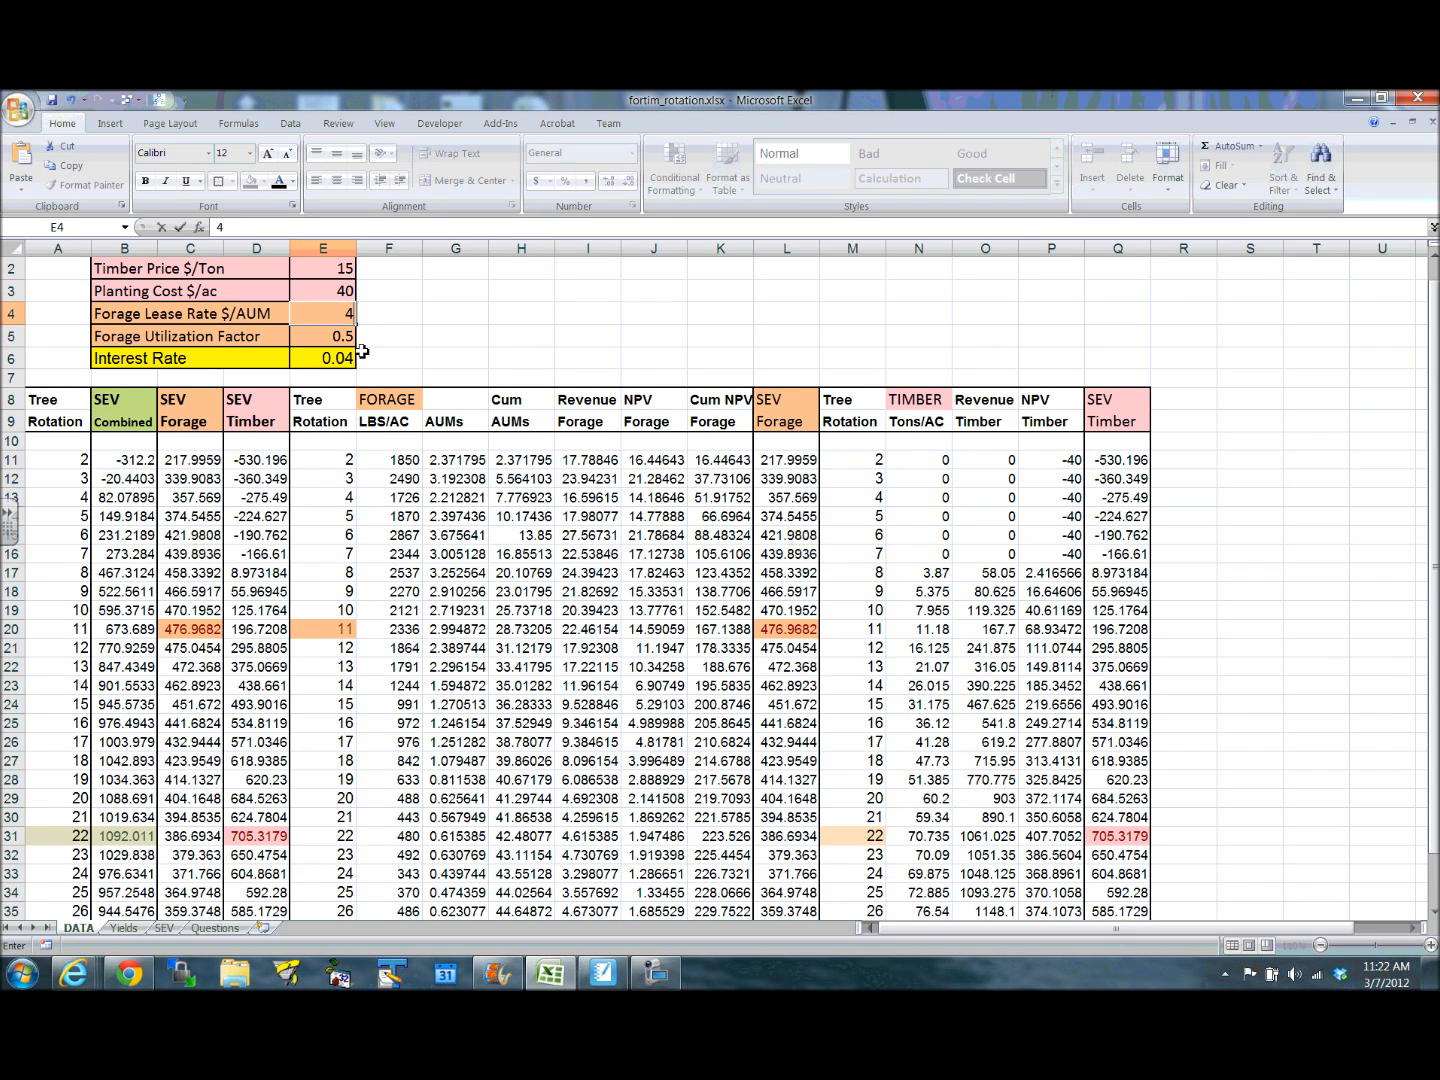
pyautogui.write('0')
pyautogui.click(508, 335)
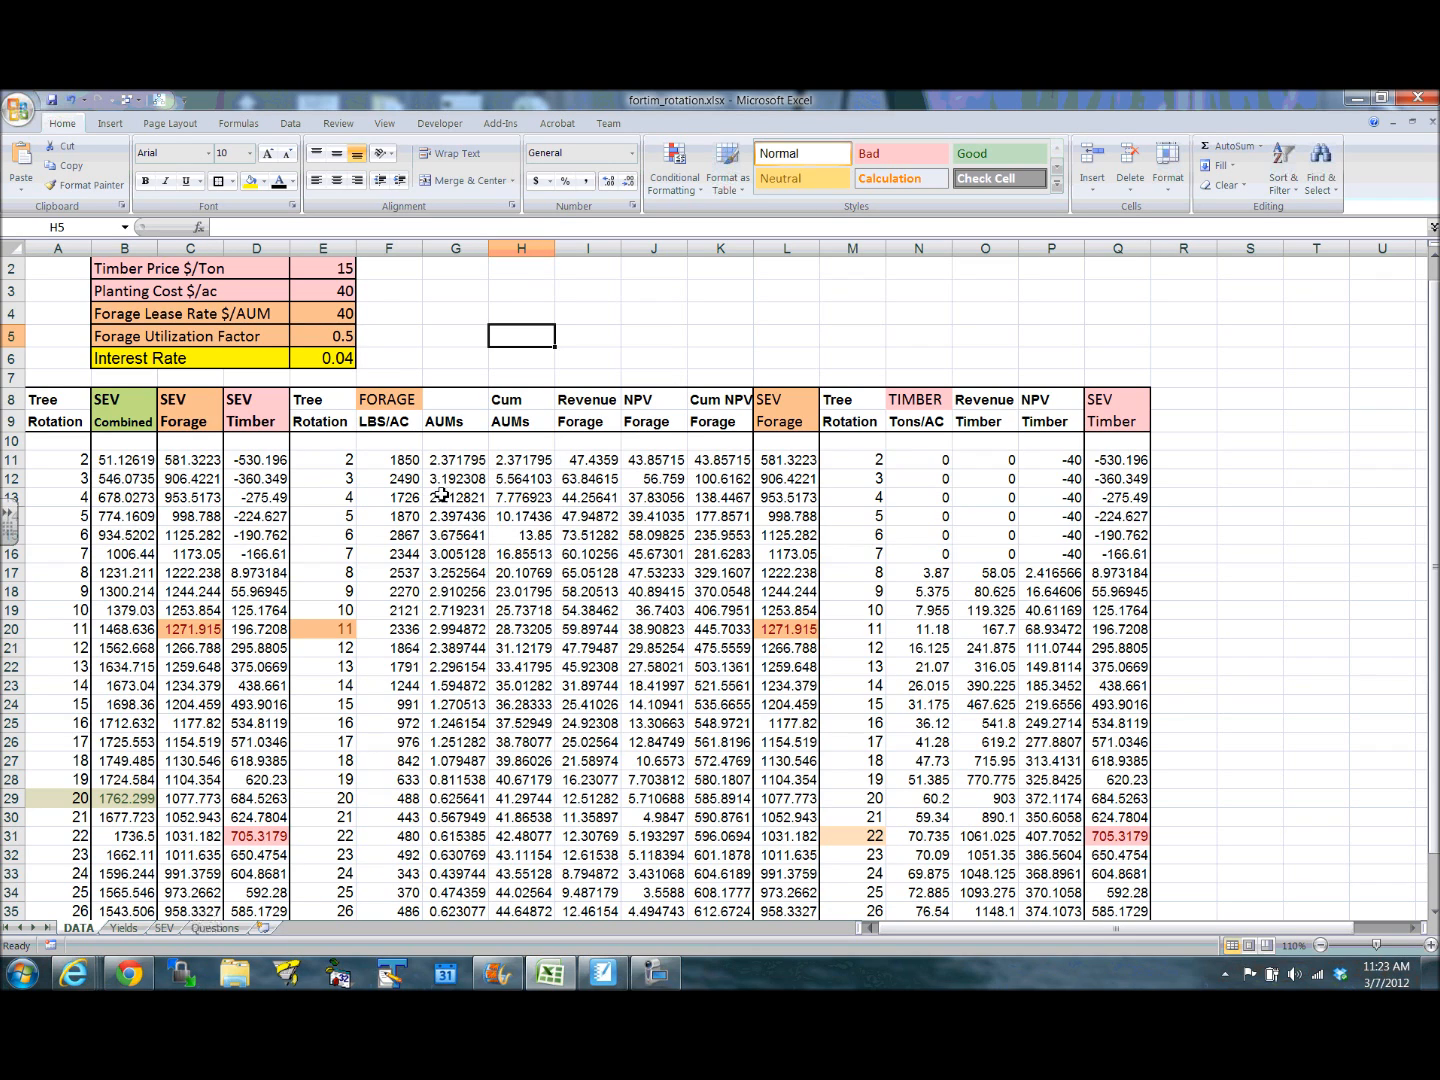
pyautogui.click(400, 464)
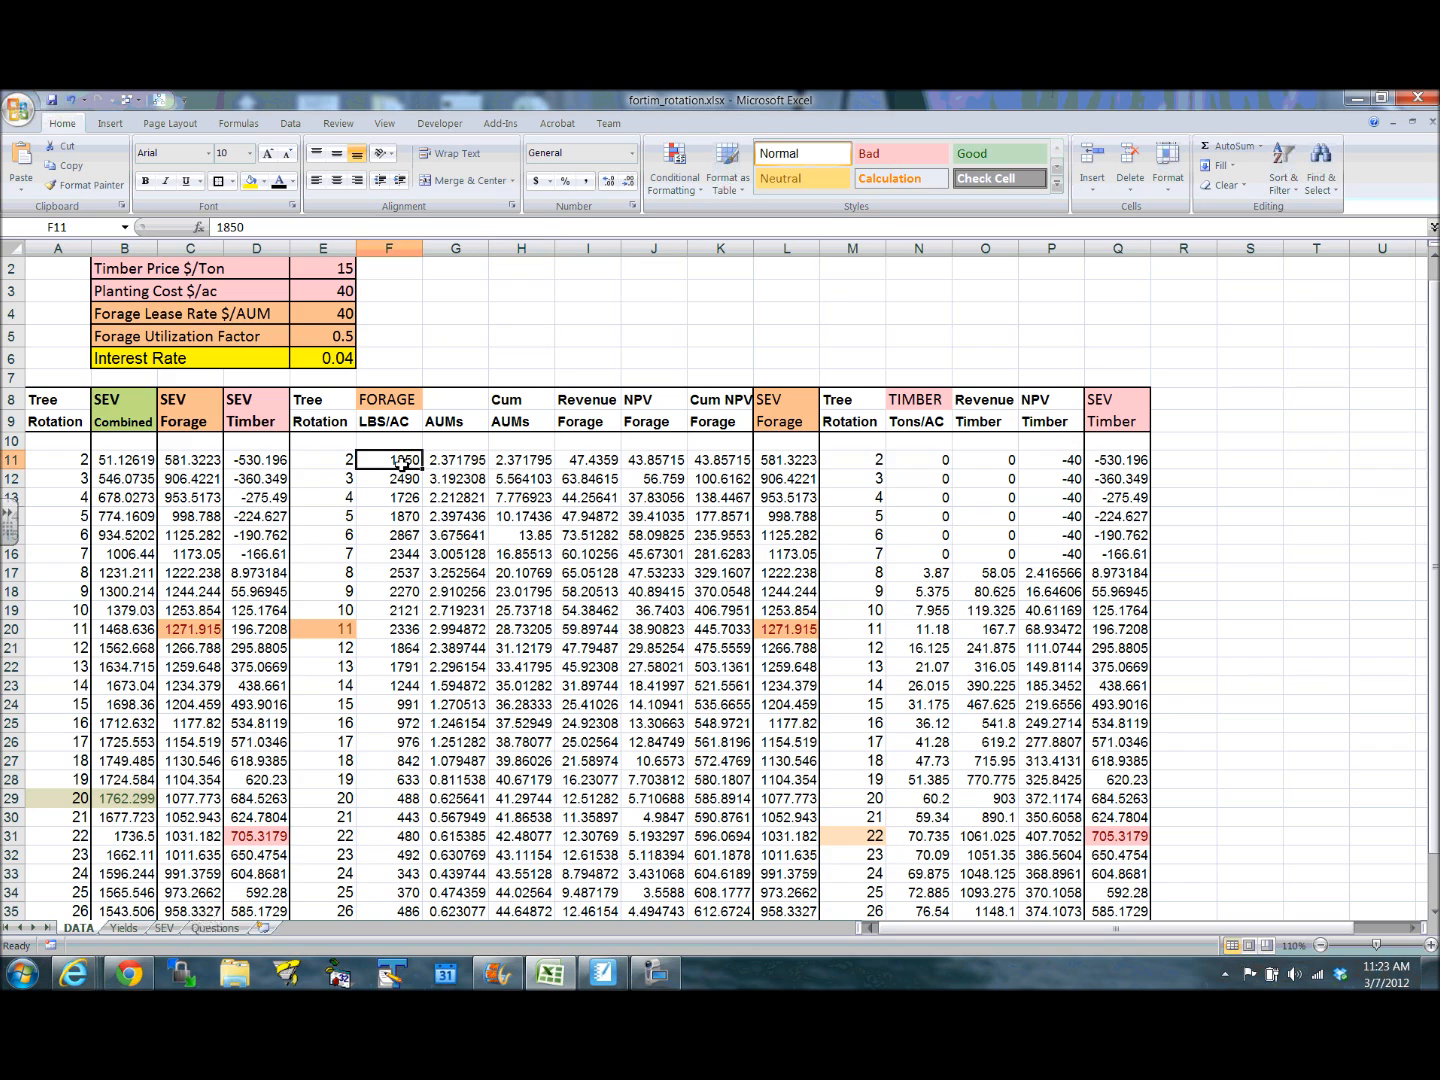